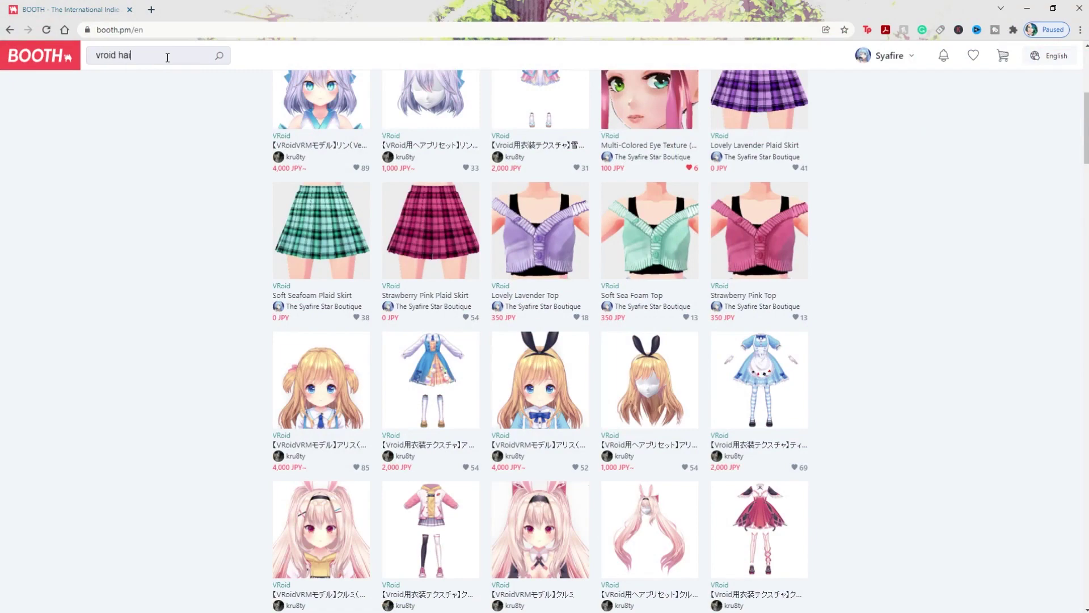
# - Search BOOTH for 'vroid hair' and browse the results
pyautogui.write('ir')
pyautogui.press('Return')
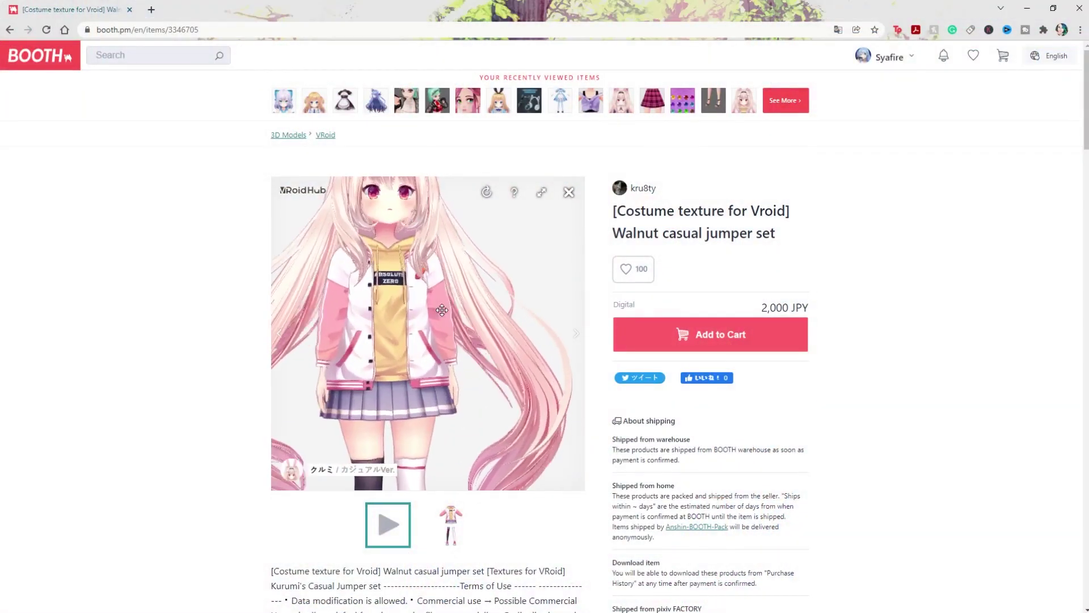
pyautogui.scroll(5, 442, 309)
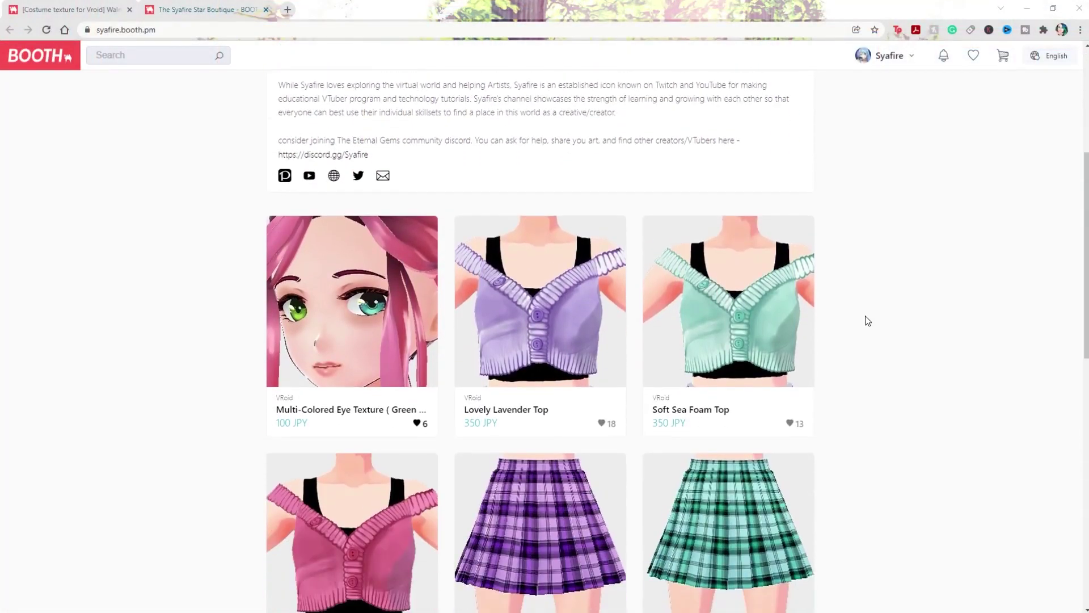
pyautogui.scroll(-5, 867, 321)
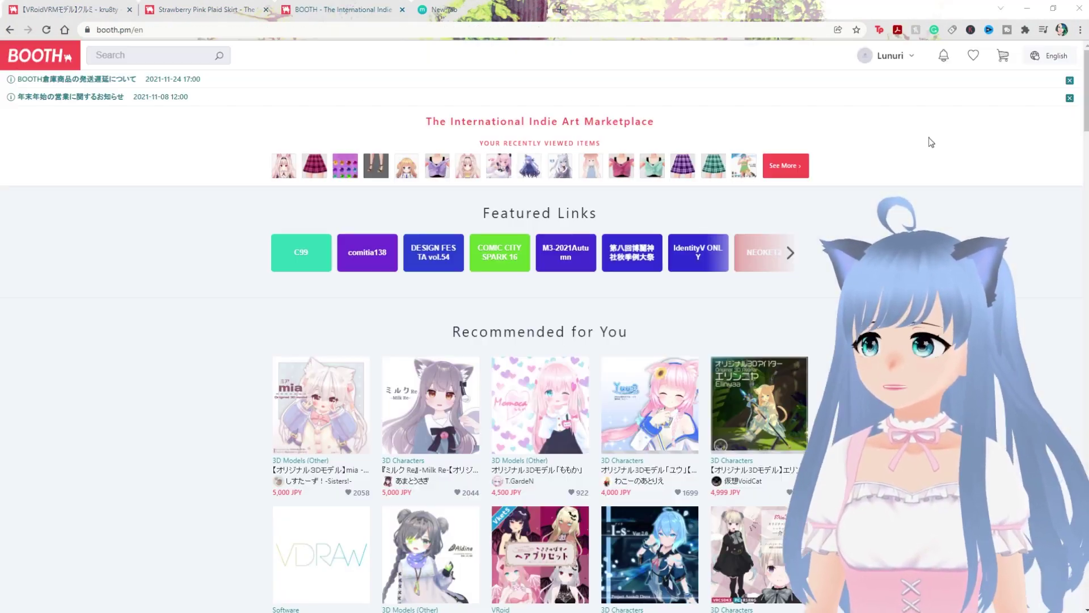
# - Choose Create Shop from the account menu and read the guide's digital and physical items section
pyautogui.click(895, 63)
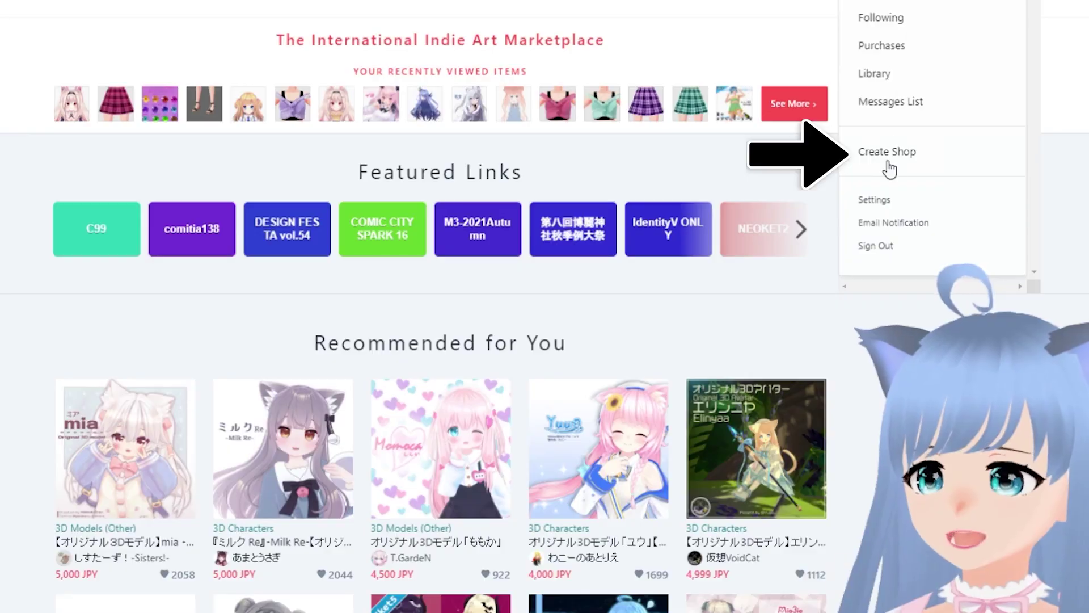
pyautogui.click(888, 162)
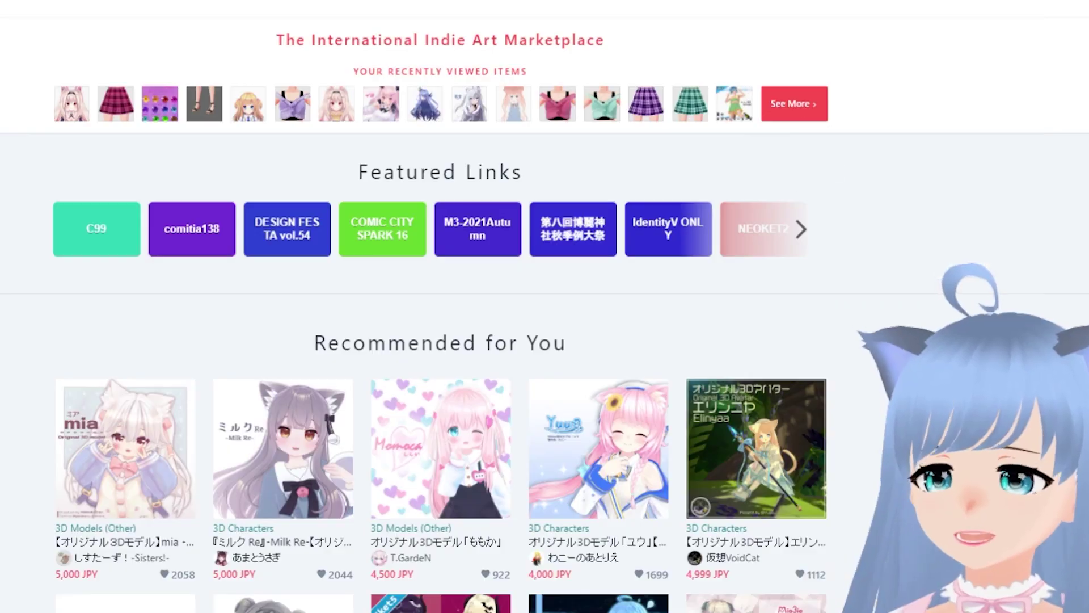
pyautogui.scroll(-3, 716, 401)
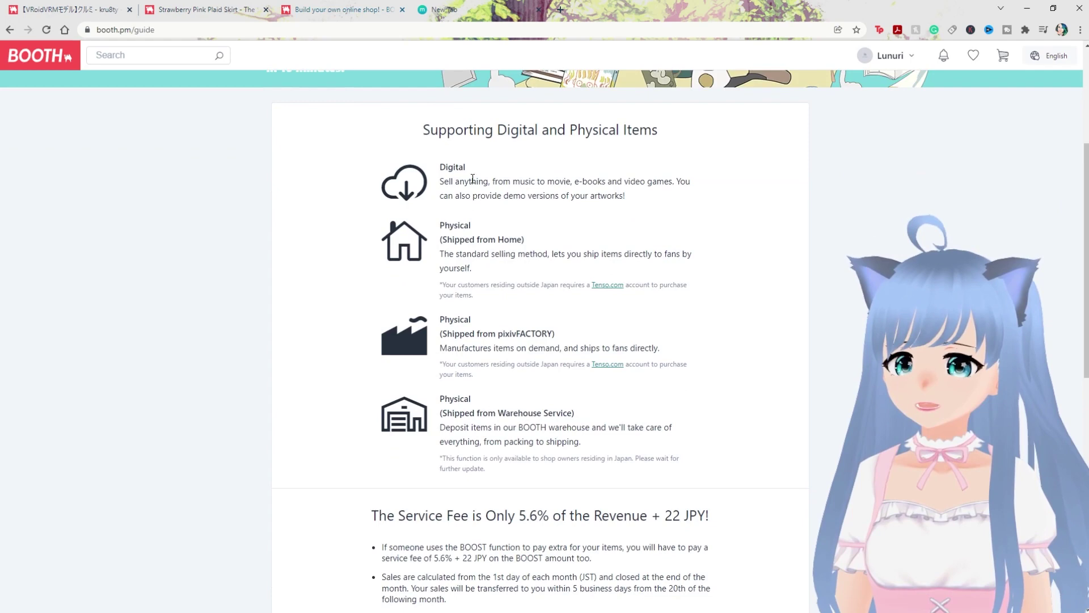
pyautogui.scroll(2, 473, 179)
pyautogui.scroll(-2, 495, 234)
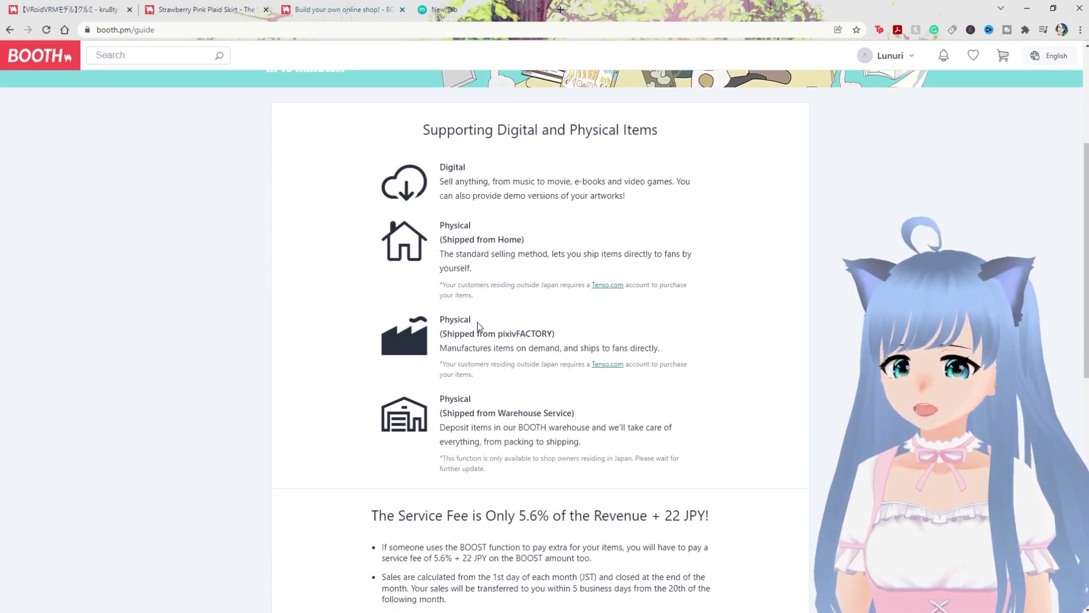
pyautogui.scroll(2, 478, 344)
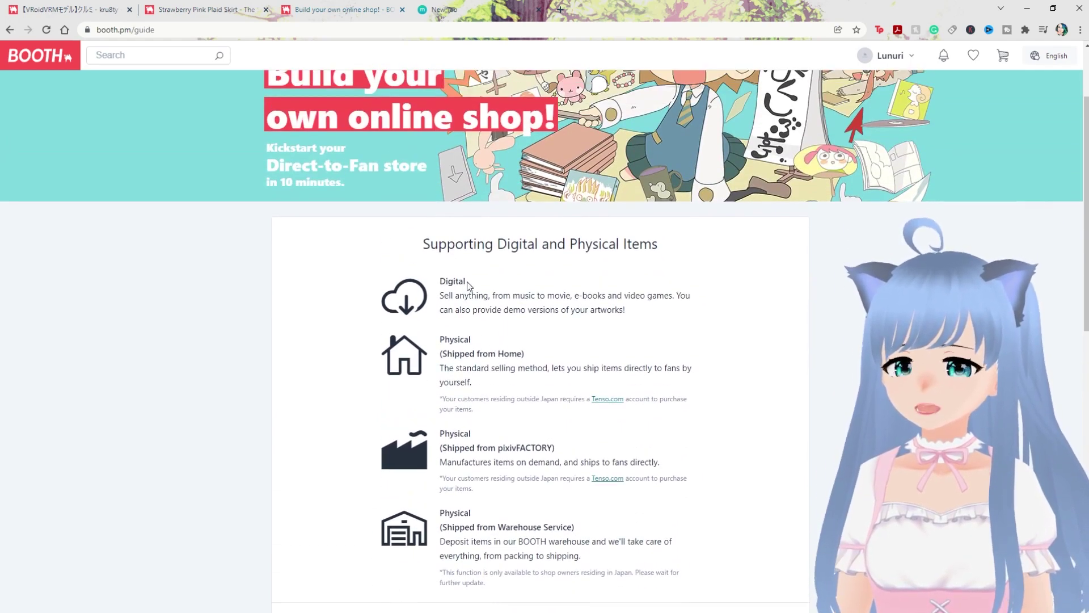
pyautogui.scroll(-1, 464, 301)
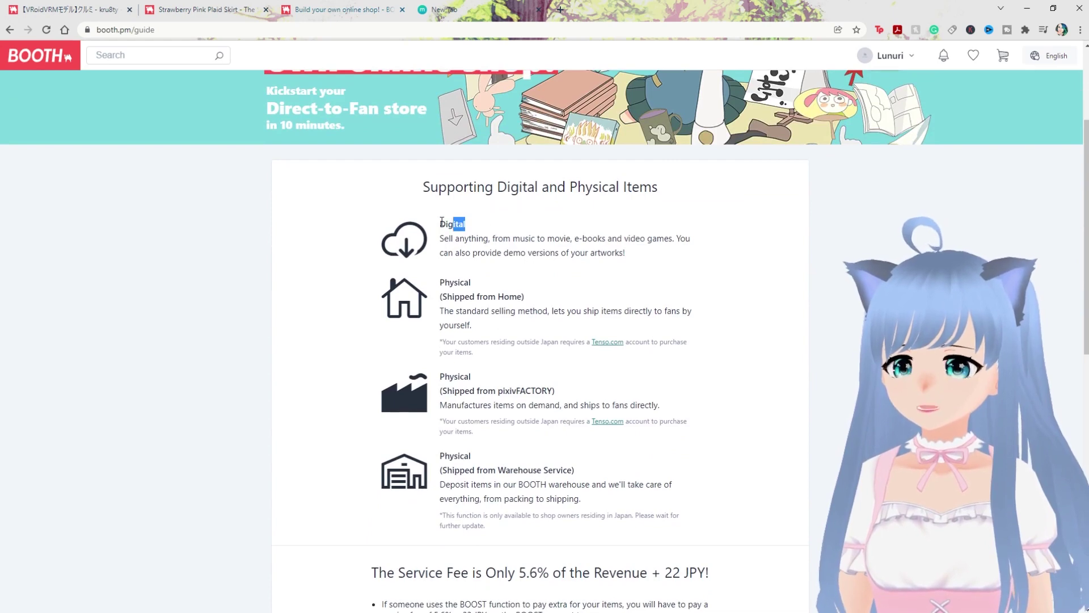
pyautogui.click(502, 230)
pyautogui.scroll(-4, 504, 233)
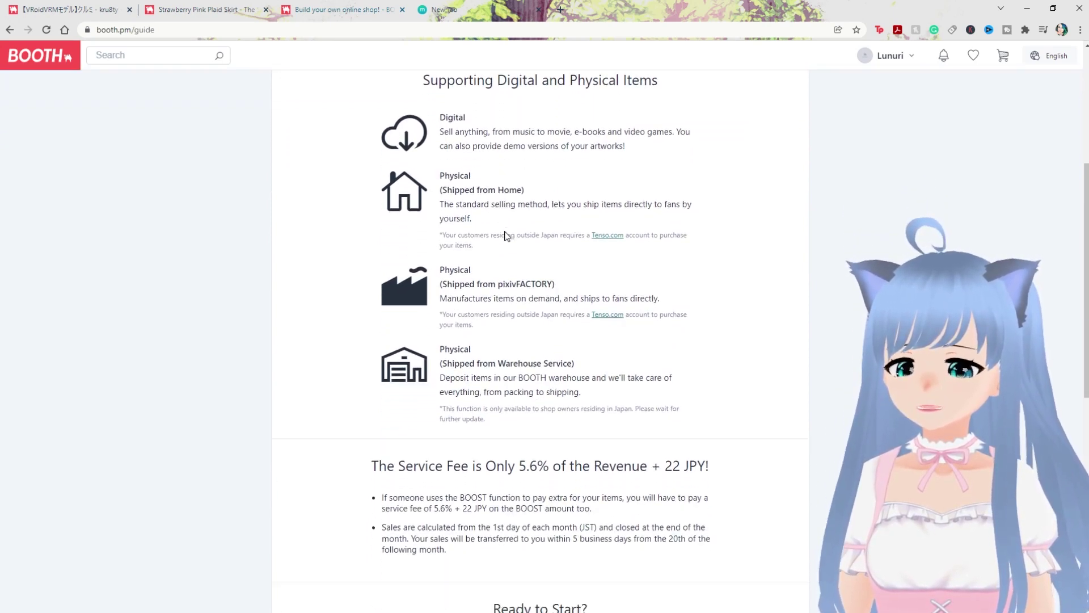
pyautogui.scroll(-1, 508, 232)
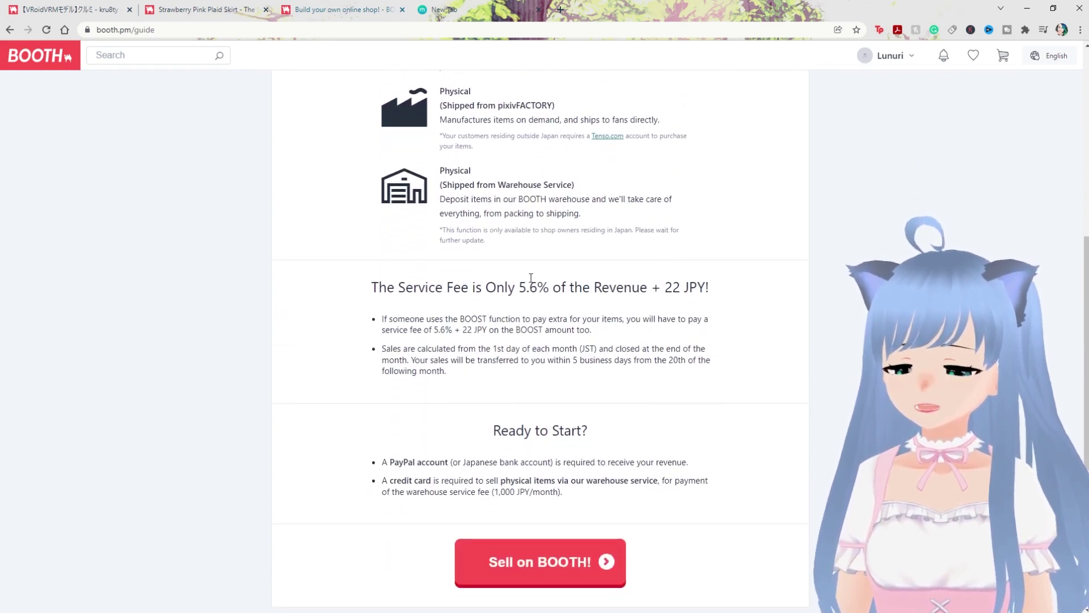
# - Review the guide's 5.6% service fee, PayPal and credit card requirements, and warehouse note
pyautogui.moveTo(379, 287); pyautogui.dragTo(714, 299)
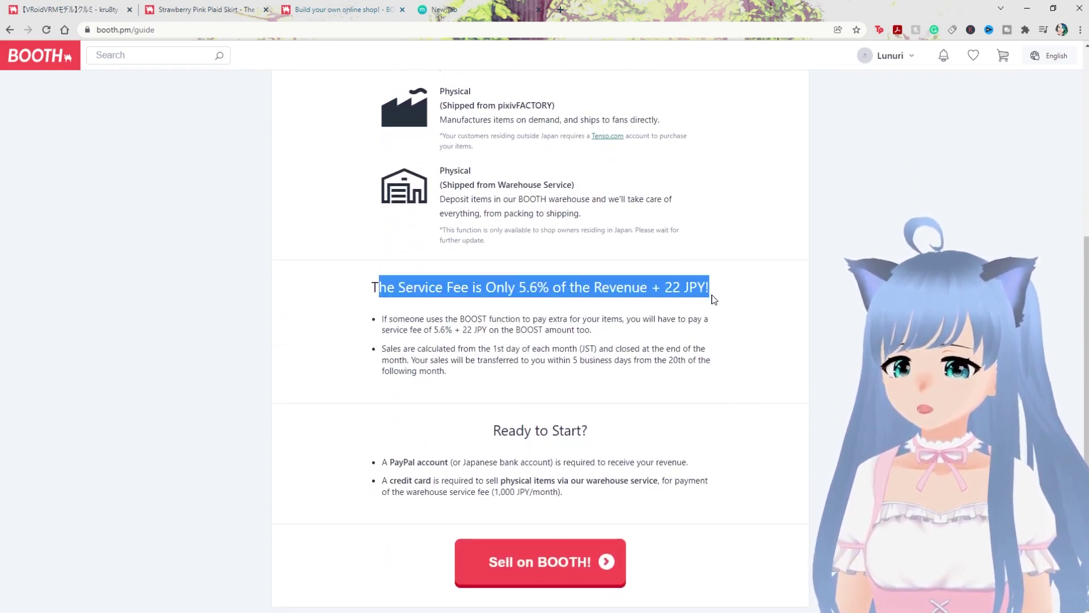
pyautogui.moveTo(373, 287); pyautogui.dragTo(734, 300)
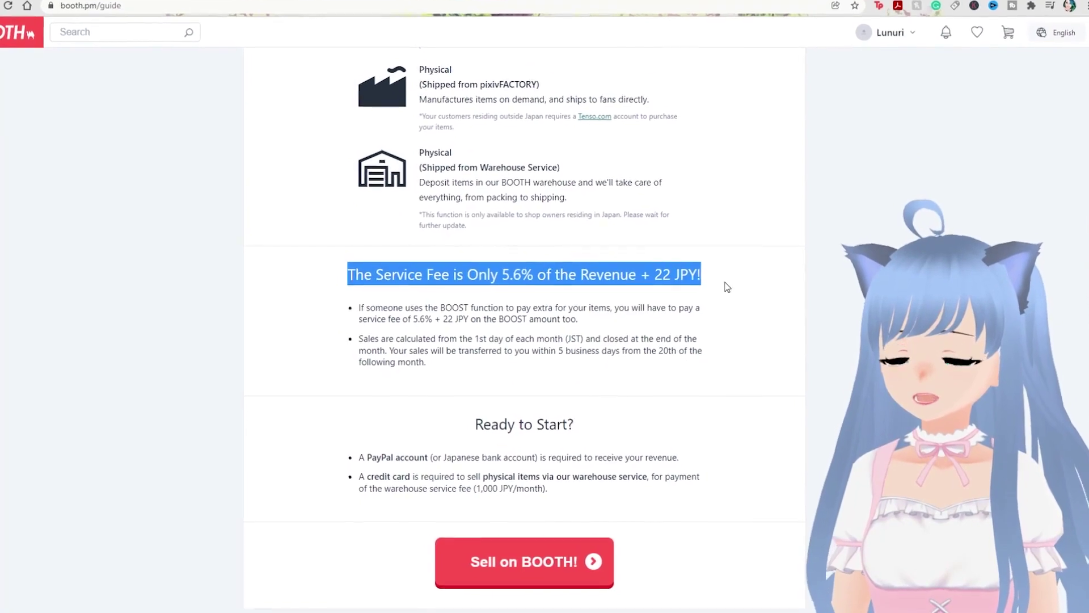
pyautogui.click(649, 295)
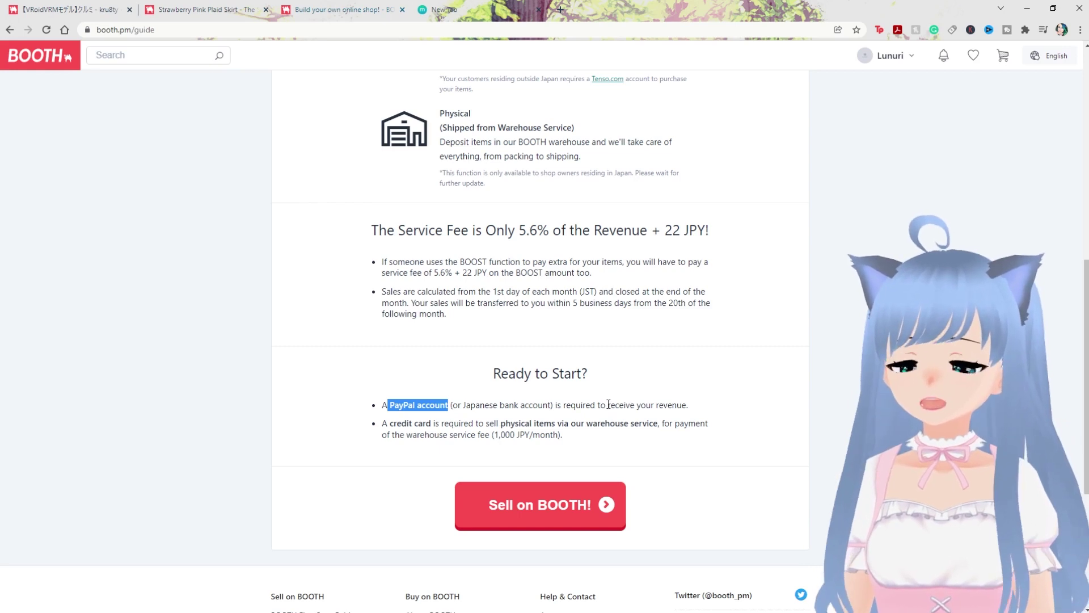
pyautogui.click(609, 401)
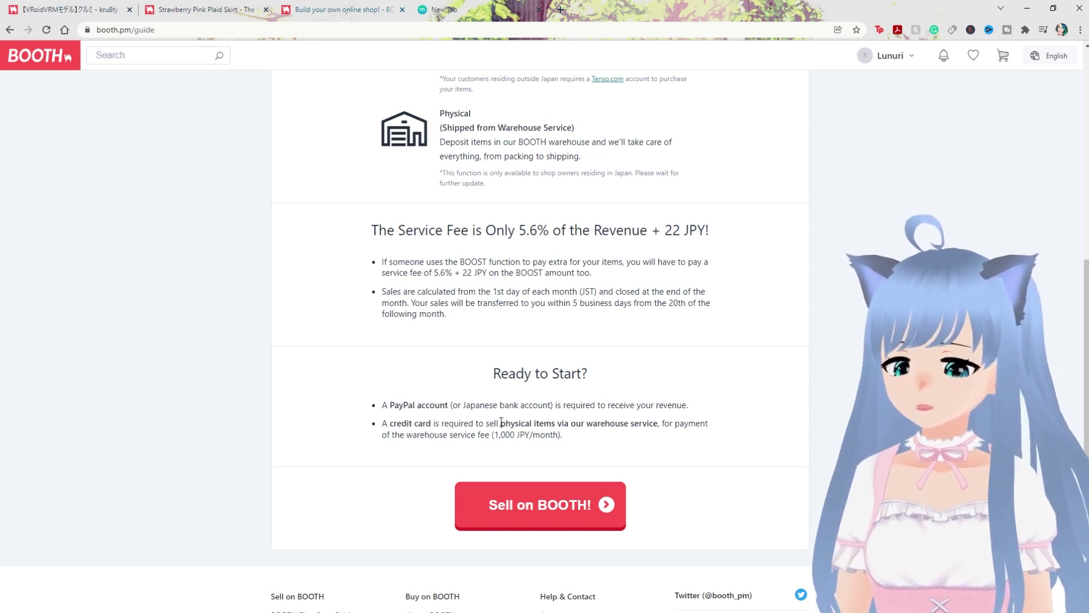
pyautogui.moveTo(501, 423); pyautogui.dragTo(605, 422)
pyautogui.moveTo(438, 423); pyautogui.dragTo(445, 401)
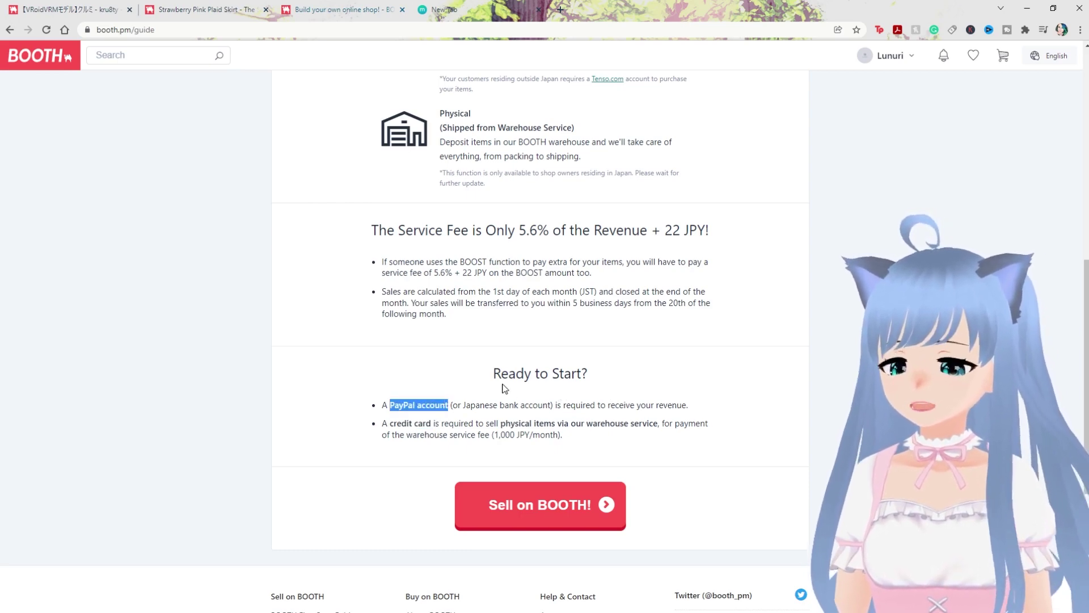
pyautogui.scroll(9, 552, 400)
pyautogui.scroll(-10, 553, 397)
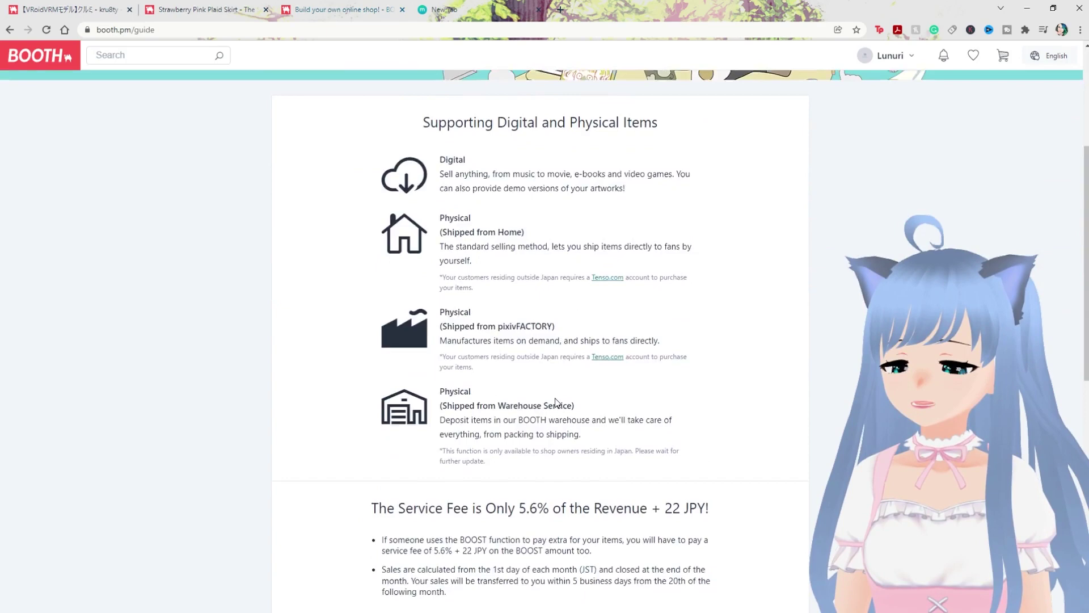
pyautogui.scroll(-1, 557, 397)
pyautogui.scroll(3, 588, 401)
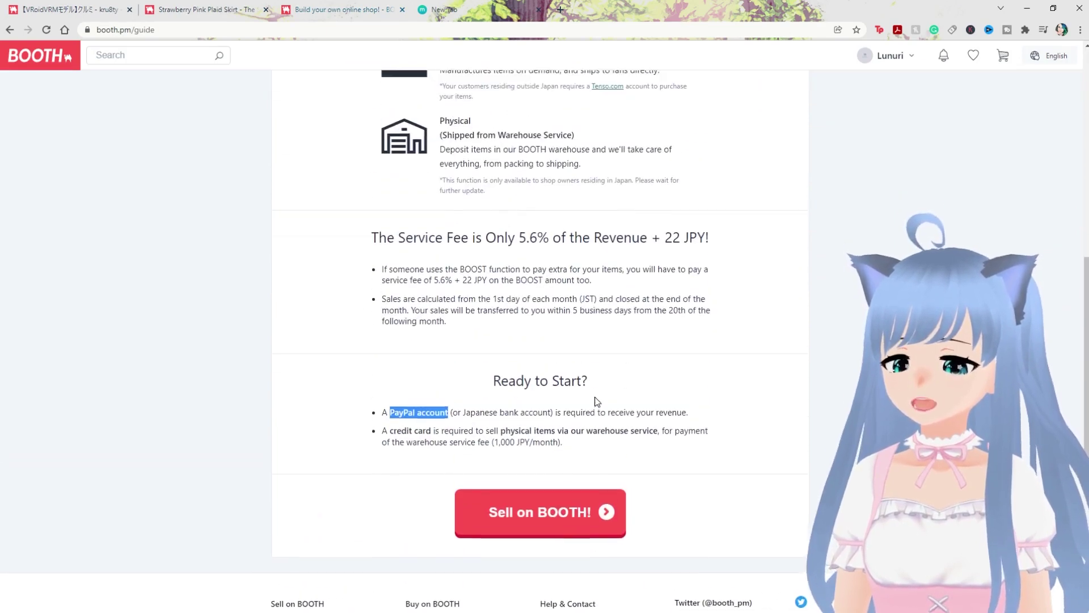
pyautogui.scroll(-1, 603, 403)
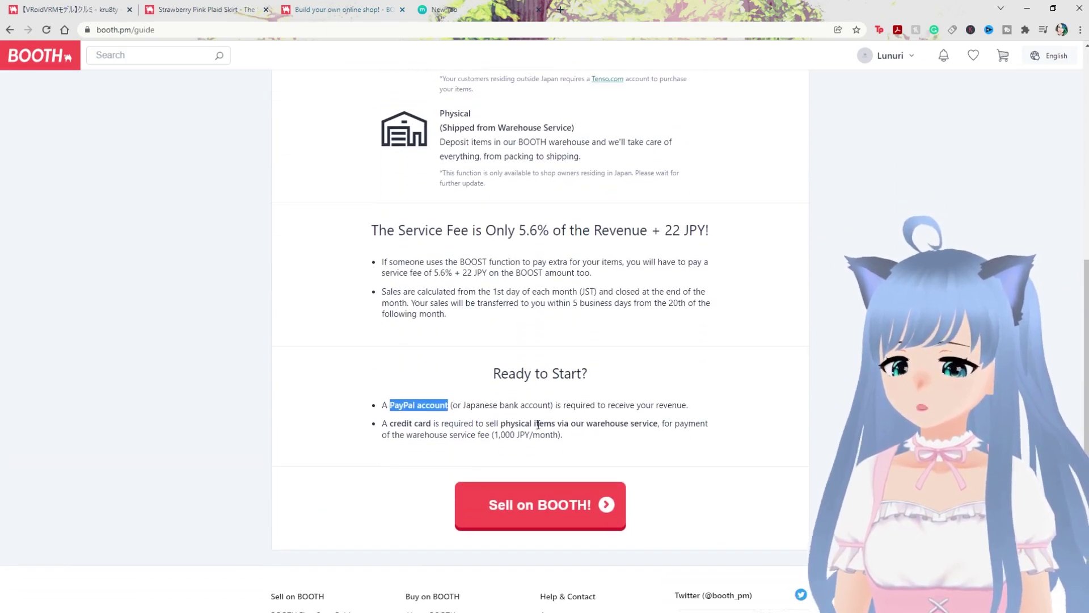
pyautogui.moveTo(500, 424)
pyautogui.mouseDown()
pyautogui.moveTo(661, 419)
pyautogui.moveTo(495, 421)
pyautogui.mouseUp()
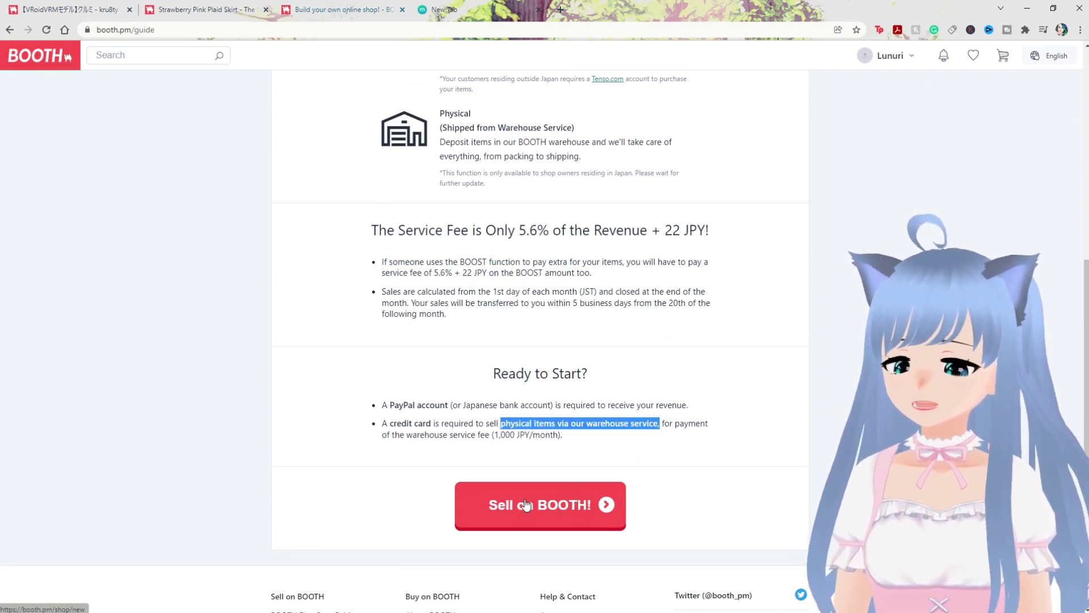
# - Create the shop with the subdomain lunurishop from the Sell on BOOTH! page
pyautogui.click(573, 498)
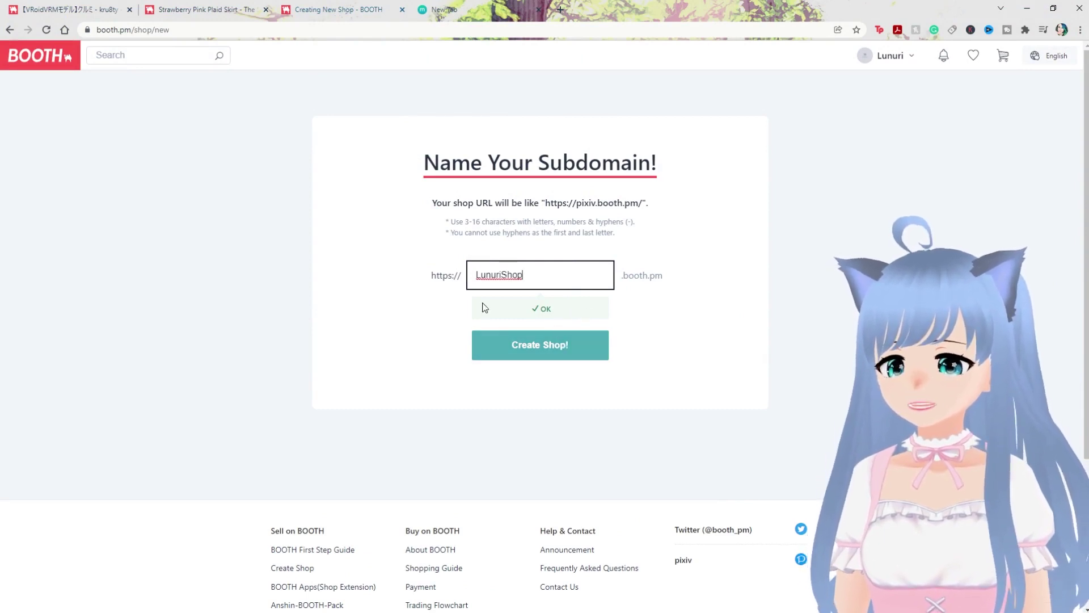
pyautogui.click(561, 346)
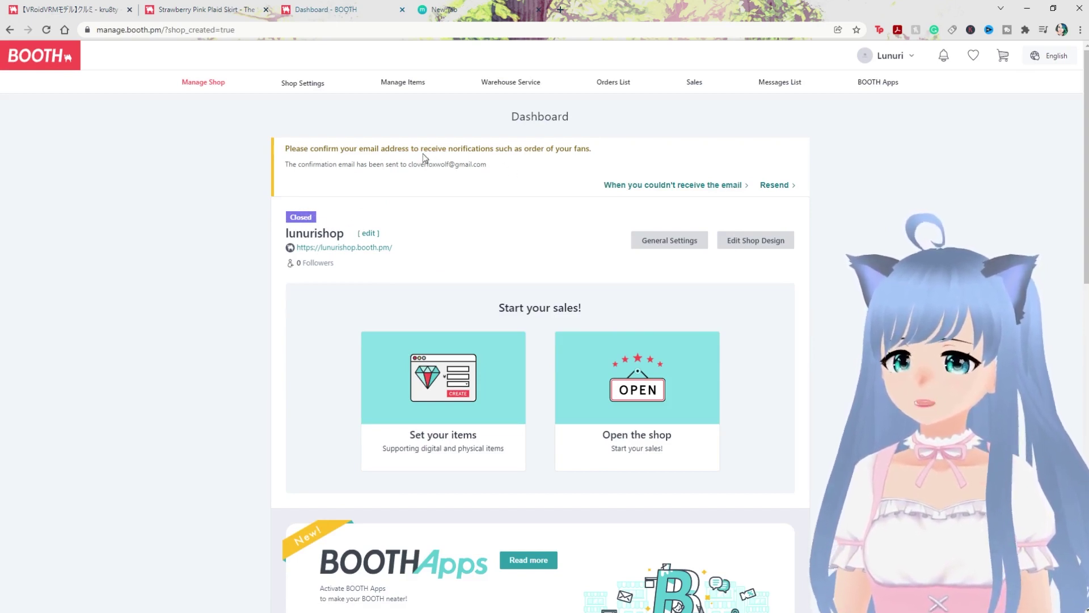
# - Read the email confirmation notice on the new shop's dashboard
pyautogui.moveTo(368, 150); pyautogui.dragTo(506, 152)
pyautogui.click(477, 152)
pyautogui.click(508, 163)
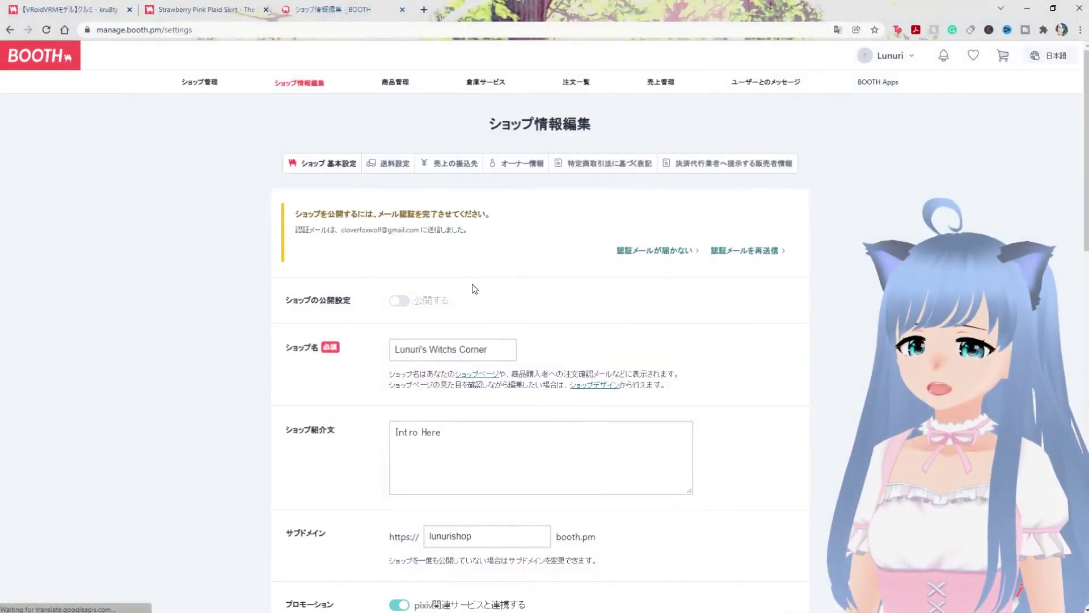
# - Review the shop name and the 'Intro Here' introduction text on the English settings page
pyautogui.scroll(-1, 488, 311)
pyautogui.click(501, 292)
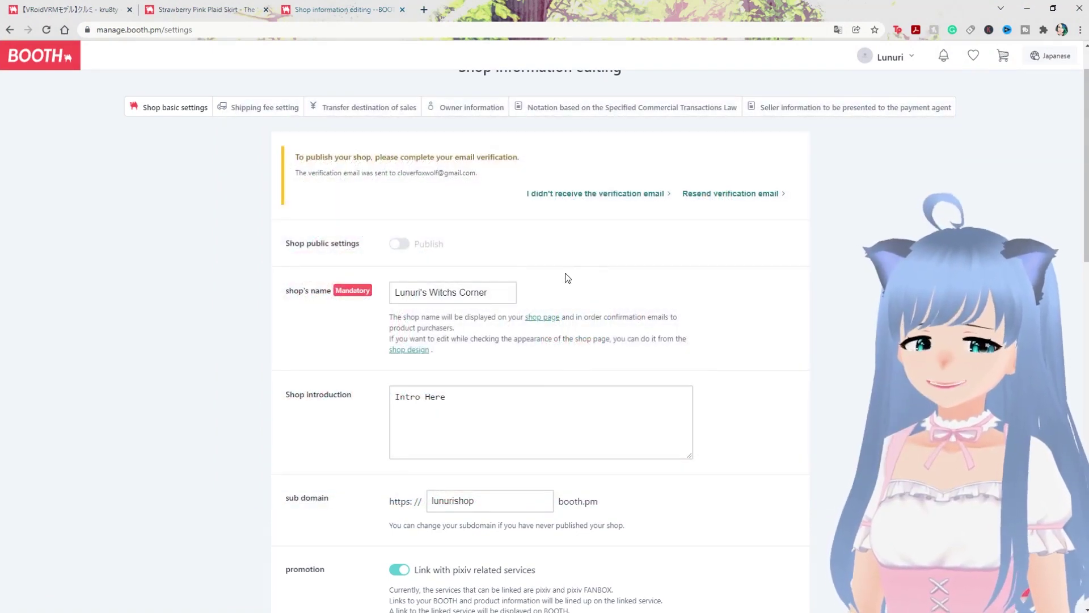
pyautogui.scroll(-1, 567, 277)
pyautogui.scroll(-1, 529, 314)
pyautogui.moveTo(518, 316); pyautogui.dragTo(396, 282)
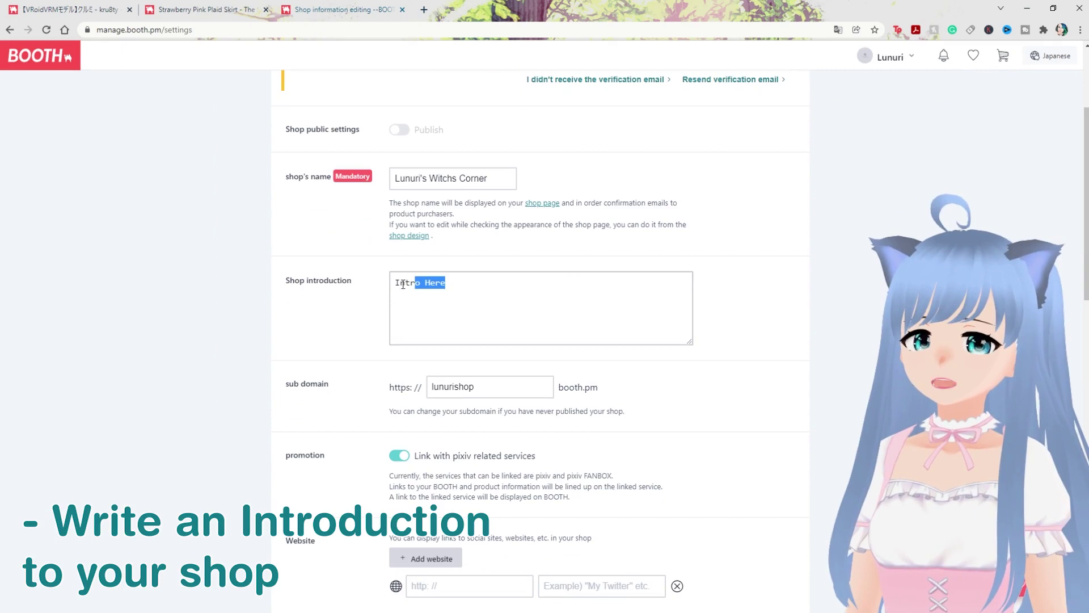
pyautogui.click(517, 289)
pyautogui.moveTo(518, 289); pyautogui.dragTo(409, 282)
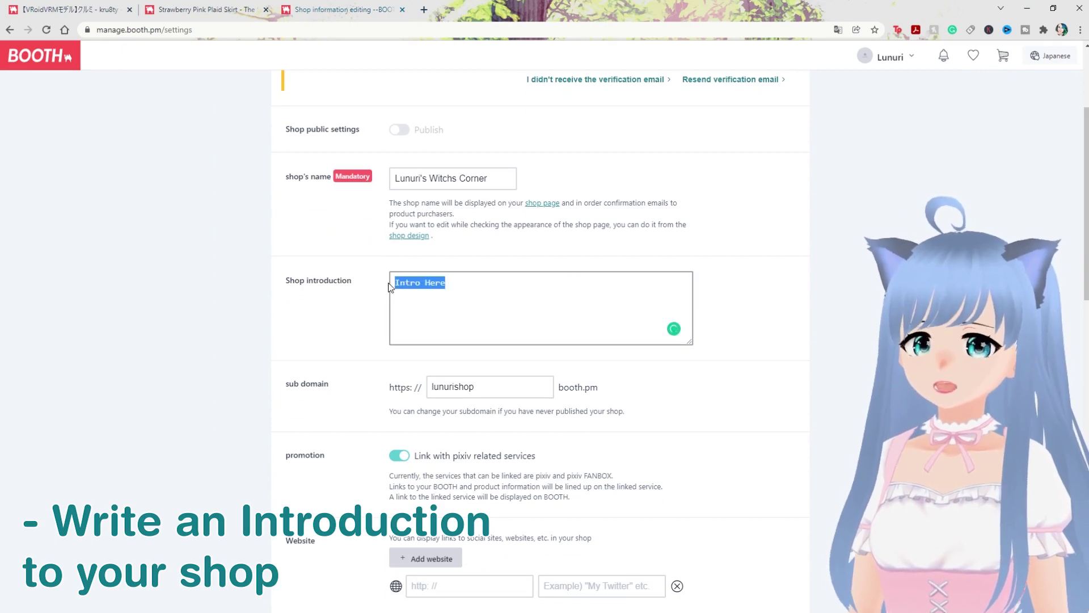
pyautogui.click(480, 285)
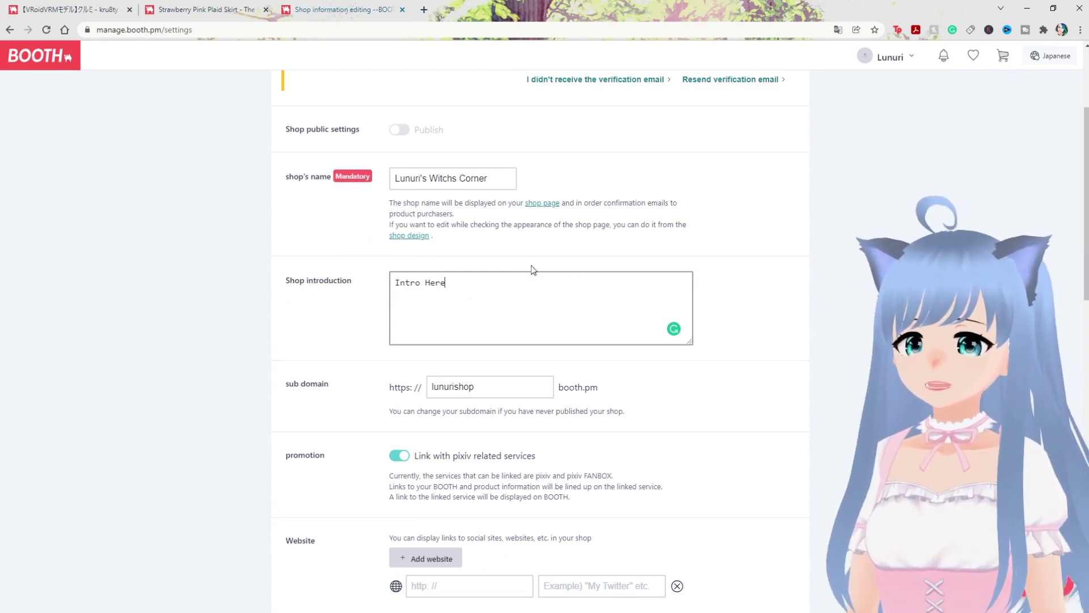
# - Check the lunurishop sub domain value and continue down the settings
pyautogui.scroll(-2, 457, 306)
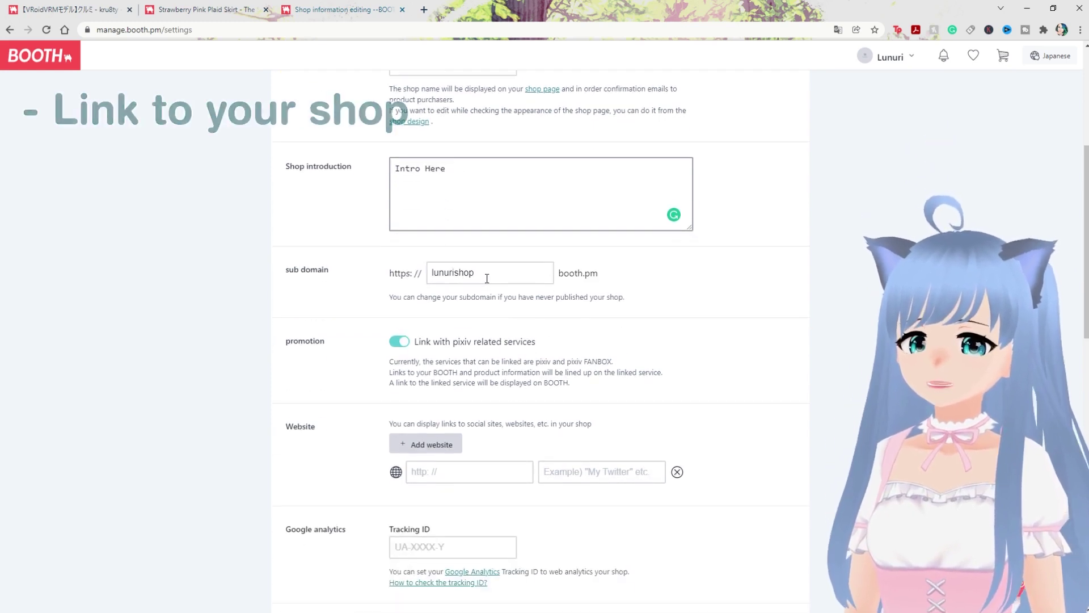
pyautogui.moveTo(488, 274); pyautogui.dragTo(444, 276)
pyautogui.moveTo(333, 271); pyautogui.dragTo(302, 271)
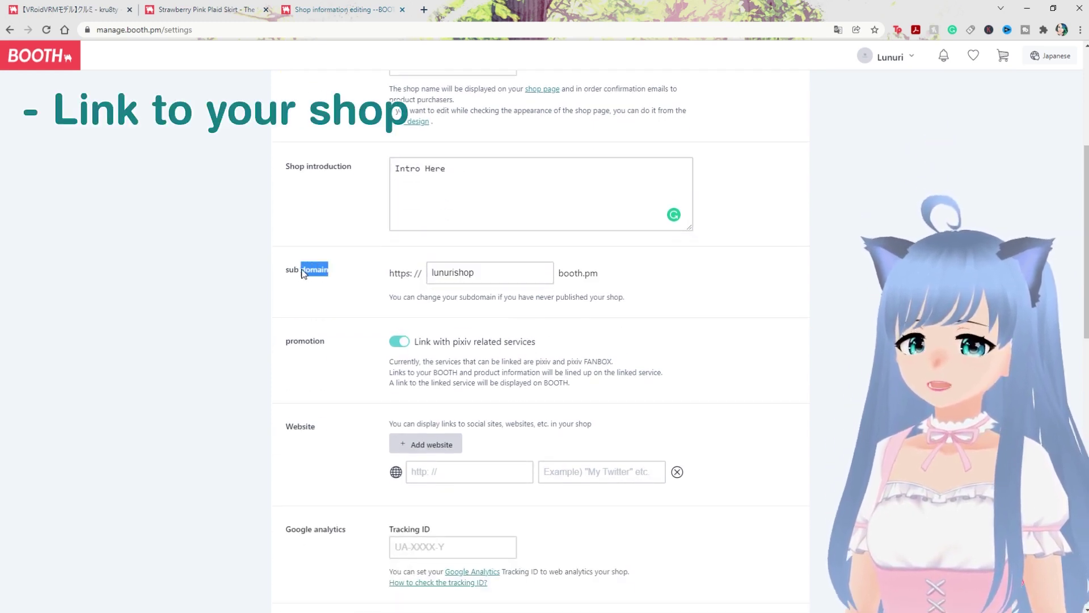
pyautogui.doubleClick(484, 274)
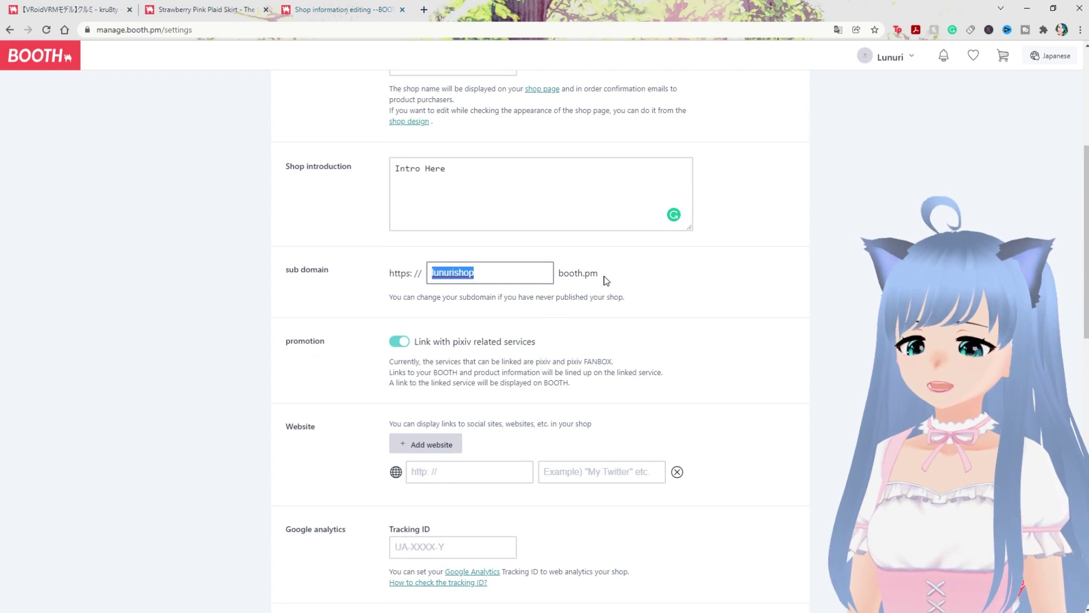
pyautogui.click(509, 275)
pyautogui.scroll(-2, 491, 294)
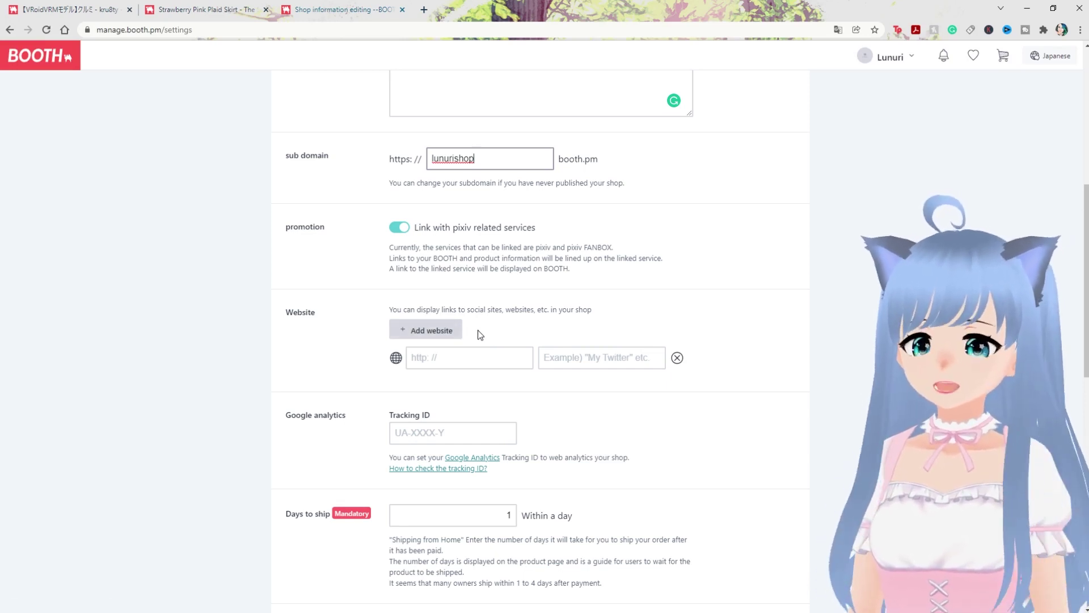
# - Review the purchaser message, save the shop information with Update, and return to shop management
pyautogui.scroll(-2, 463, 355)
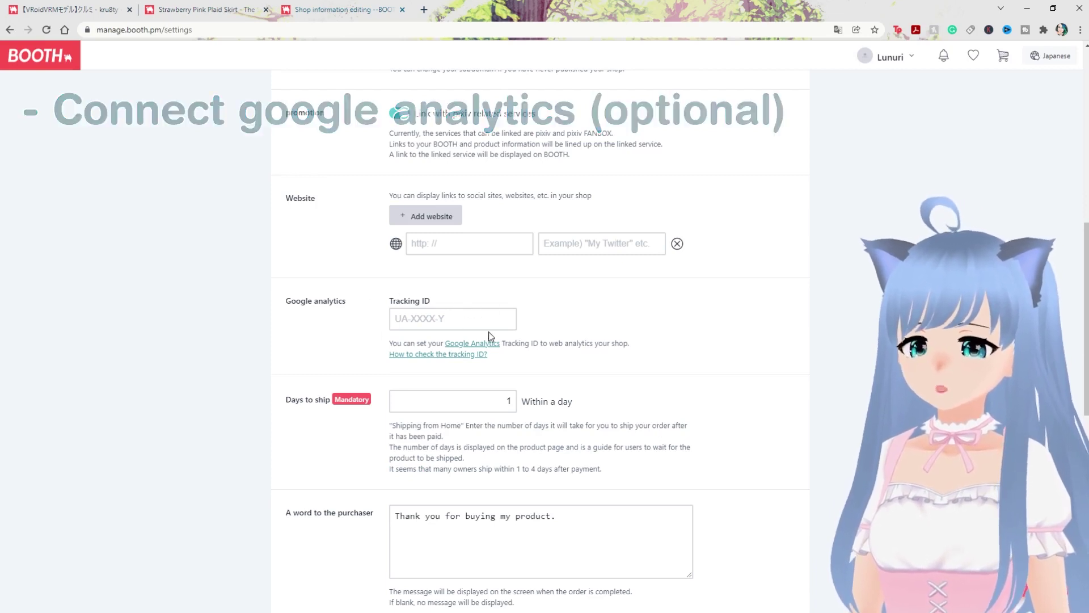
pyautogui.scroll(-1, 499, 316)
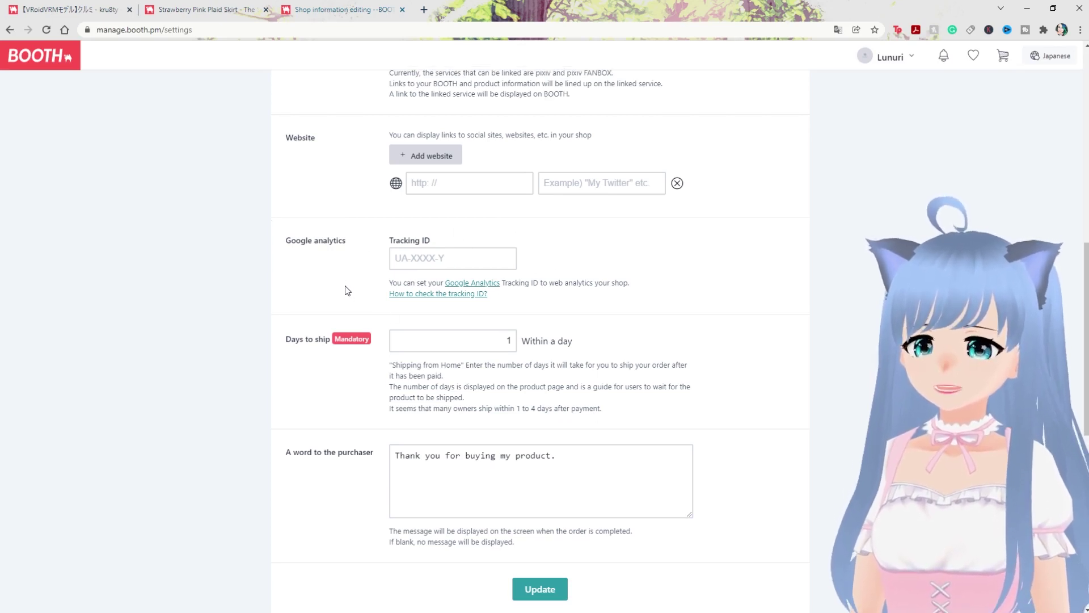
pyautogui.scroll(-1, 363, 293)
pyautogui.moveTo(464, 287); pyautogui.dragTo(541, 288)
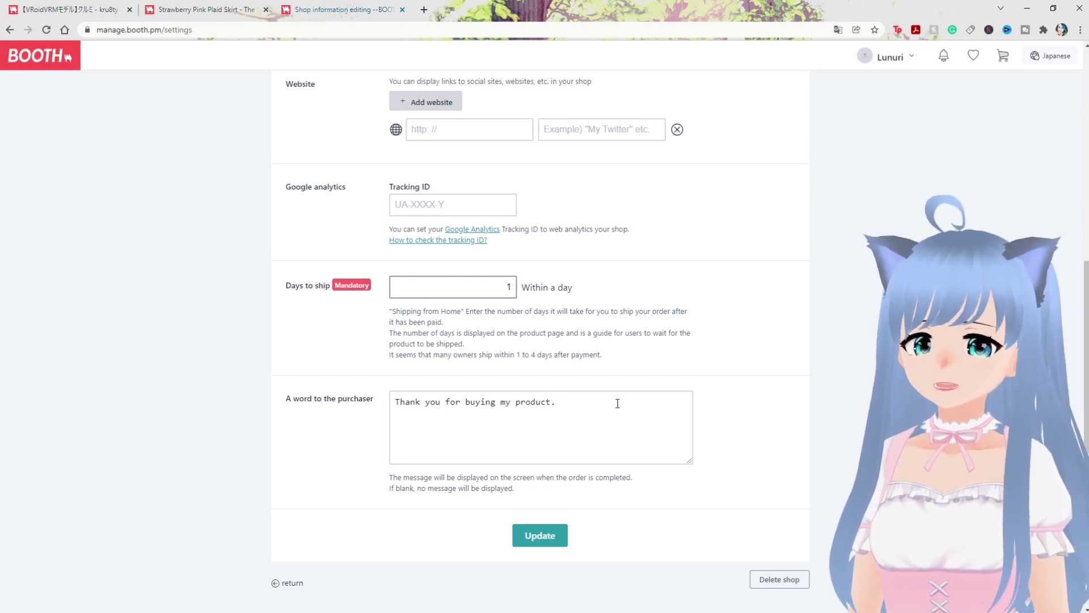
pyautogui.moveTo(617, 403); pyautogui.dragTo(391, 402)
pyautogui.click(569, 445)
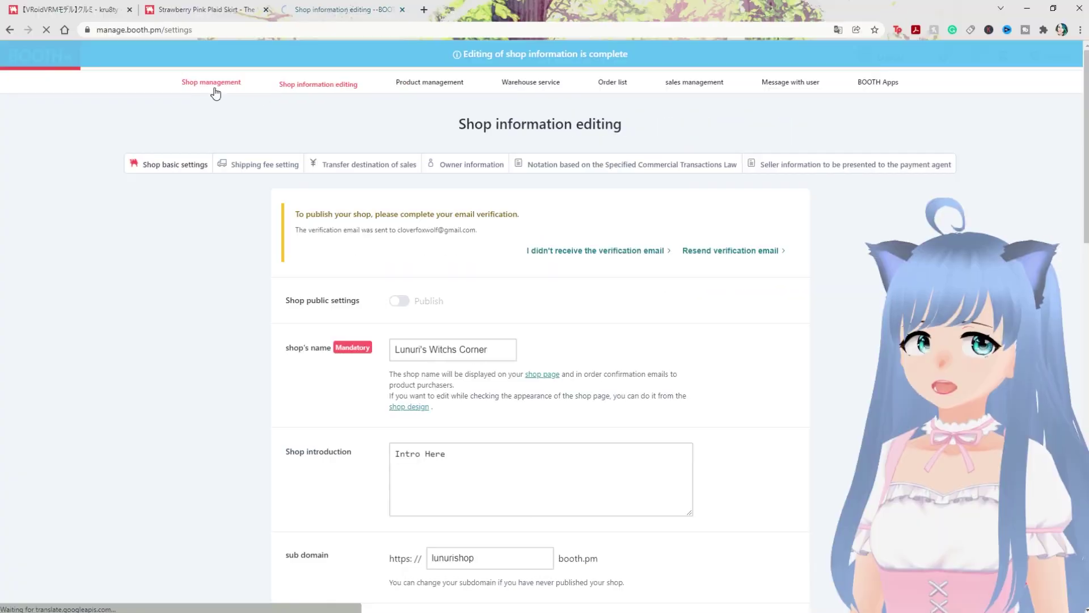
pyautogui.click(215, 90)
# - Open the appearance editor, note the recommended 1500px x 500px header size, and compare an example shop
pyautogui.click(752, 240)
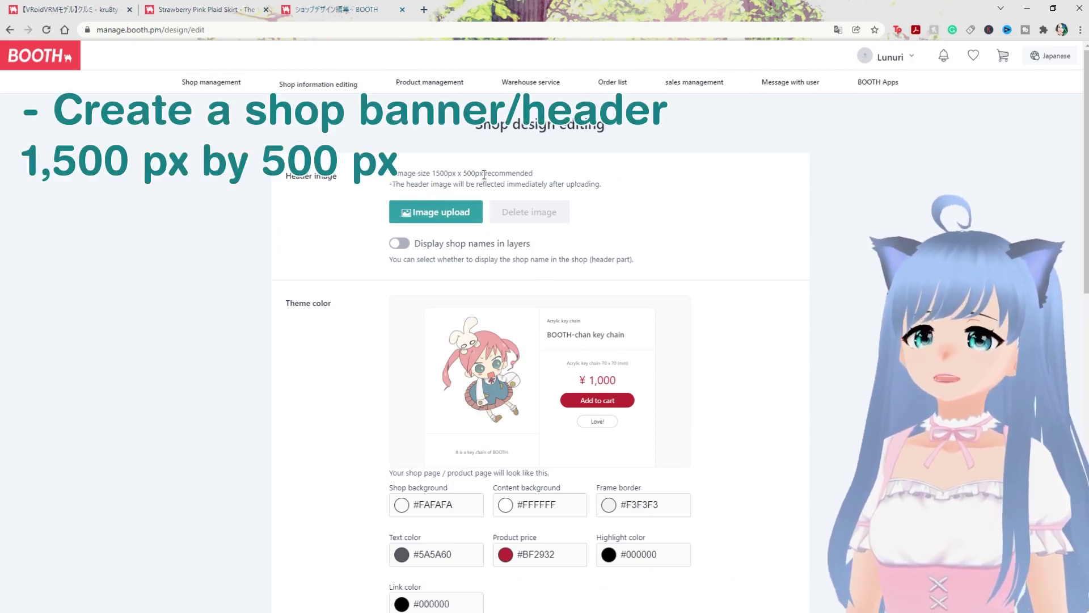
pyautogui.moveTo(484, 173); pyautogui.dragTo(437, 170)
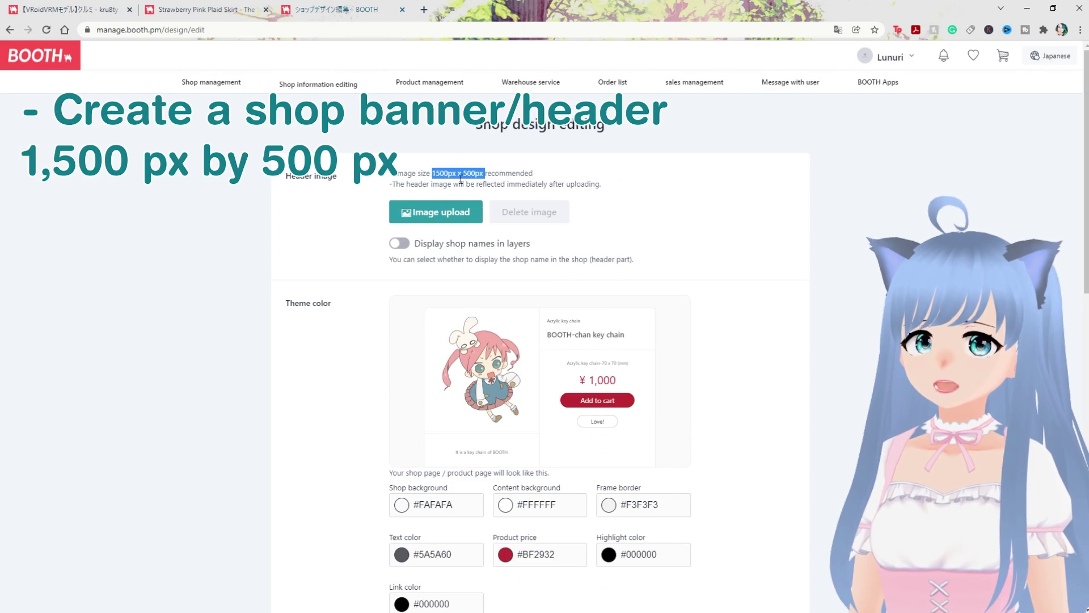
pyautogui.click(495, 174)
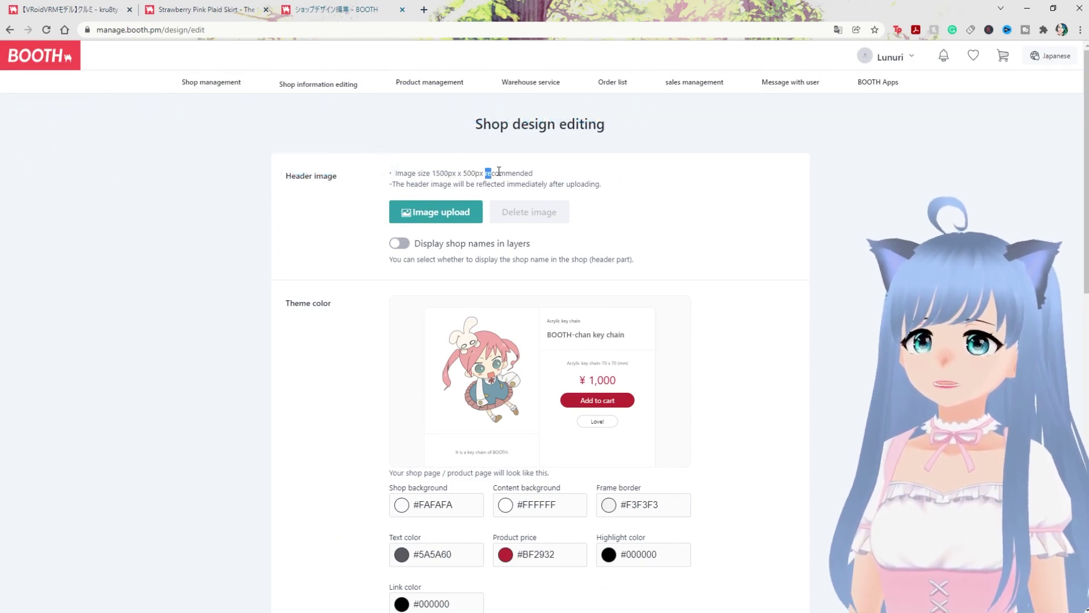
pyautogui.moveTo(498, 172); pyautogui.dragTo(551, 173)
pyautogui.click(550, 172)
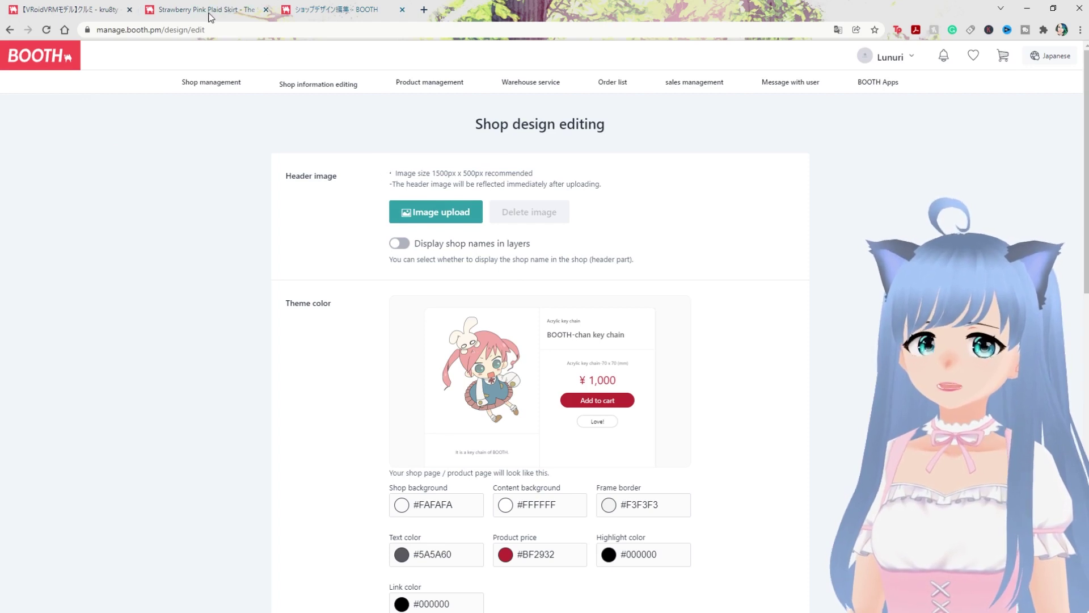
pyautogui.click(233, 9)
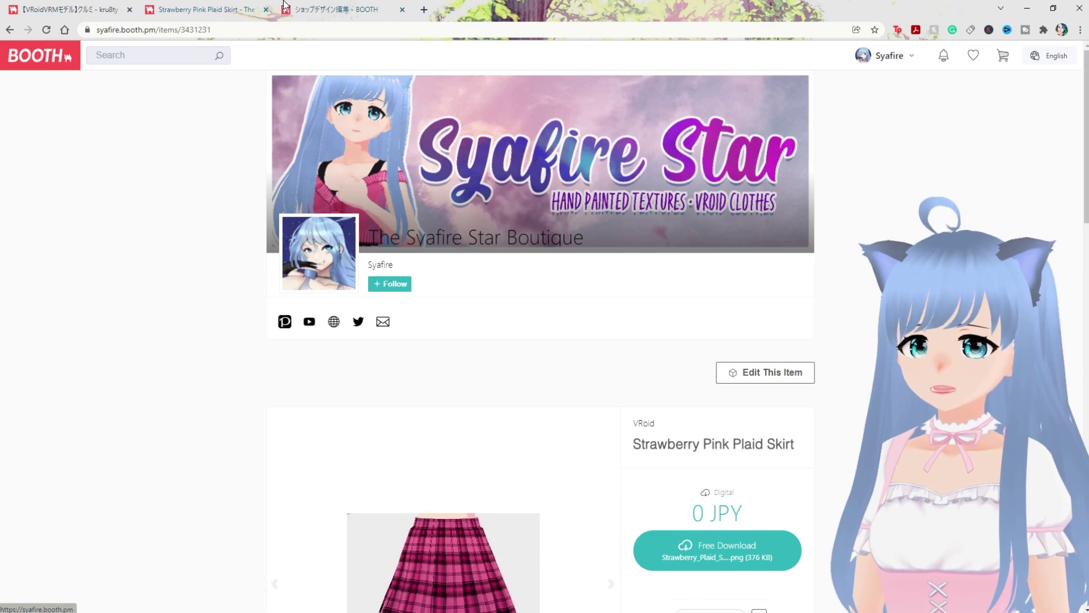
pyautogui.hotkey('ctrl', 'Tab')
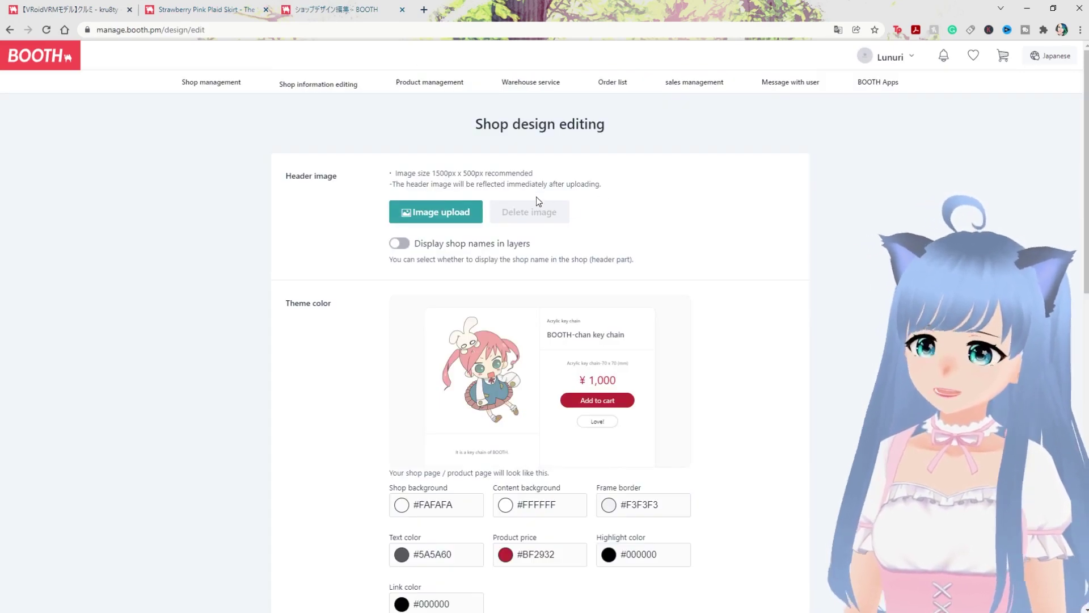
pyautogui.scroll(-3, 539, 199)
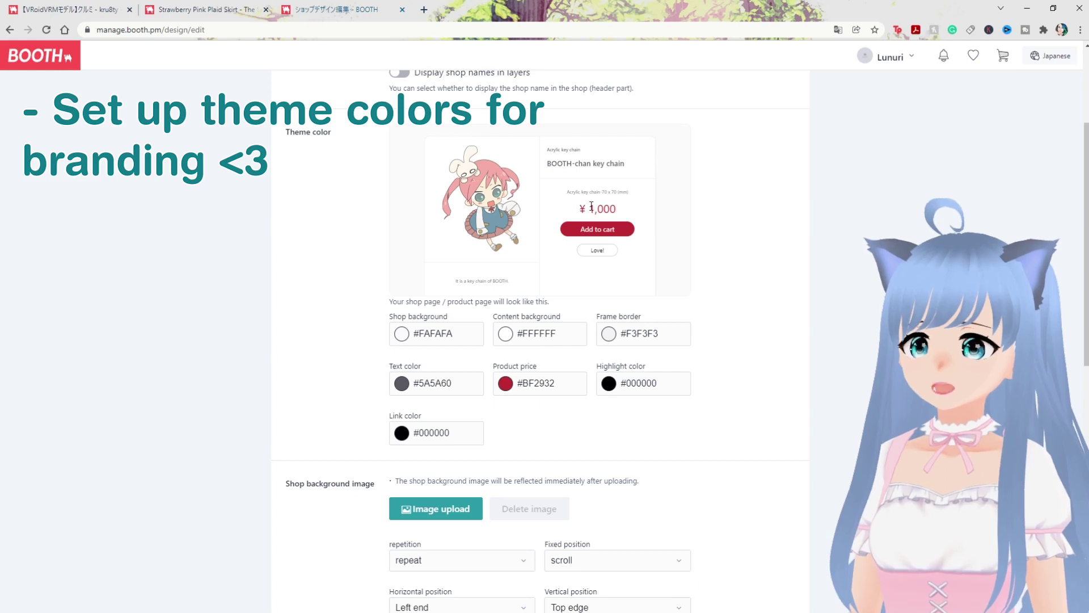
# - Set the product price theme colour to light blue #9BBBE4 using the hue slider and shade box
pyautogui.click(508, 388)
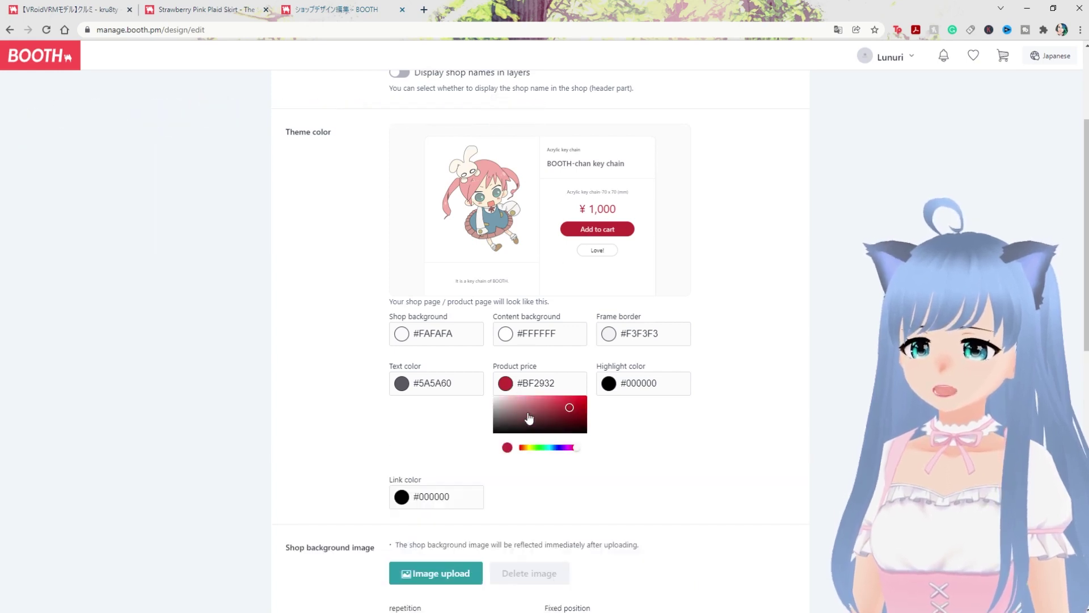
pyautogui.moveTo(522, 404); pyautogui.dragTo(527, 398)
pyautogui.click(542, 448)
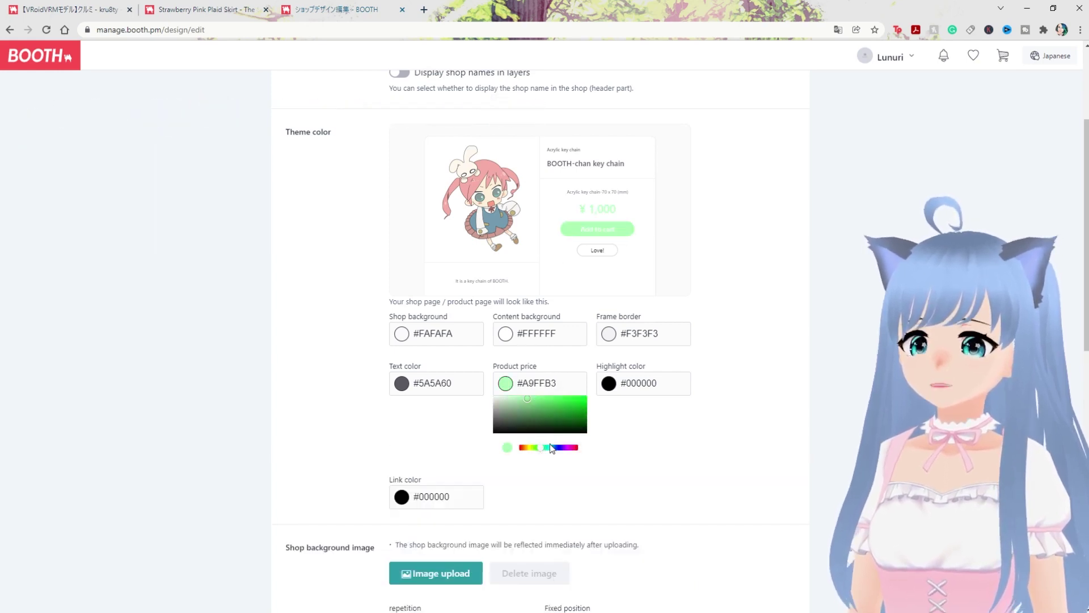
pyautogui.click(547, 448)
pyautogui.click(538, 409)
pyautogui.click(526, 403)
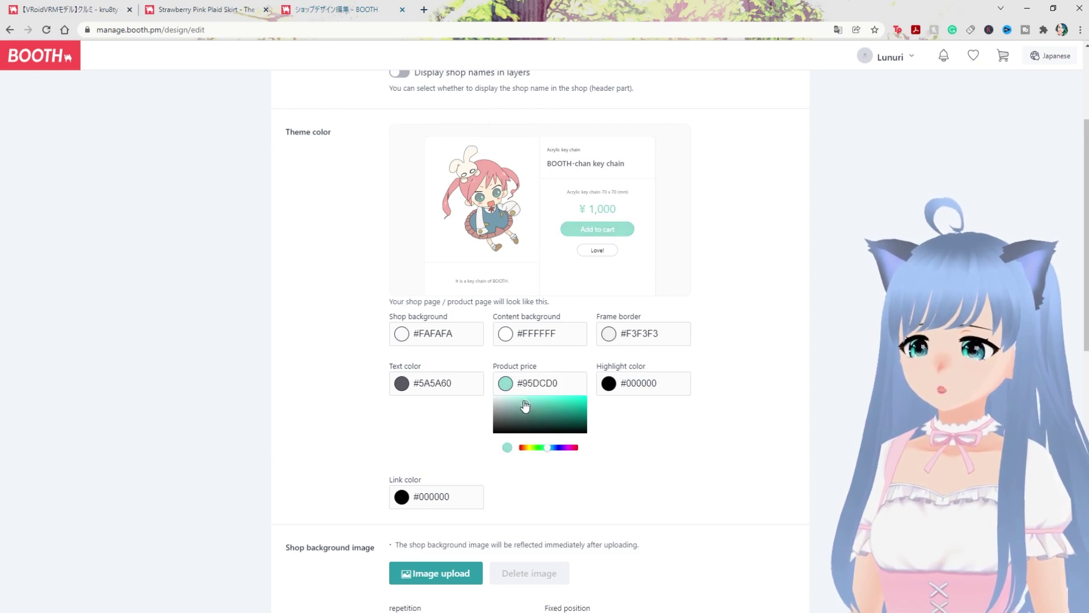
pyautogui.click(554, 448)
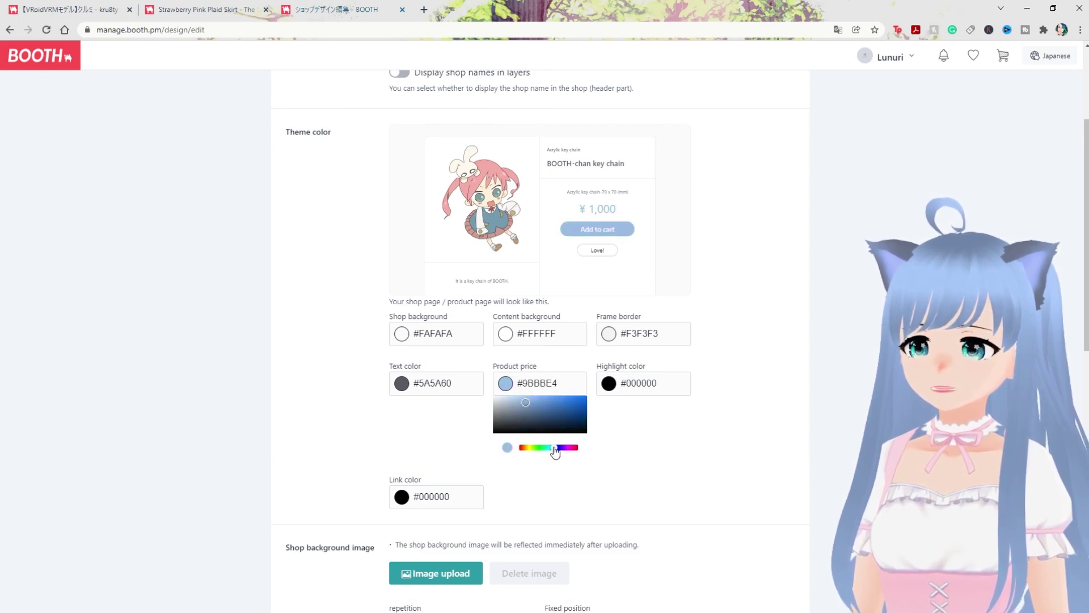
pyautogui.click(854, 318)
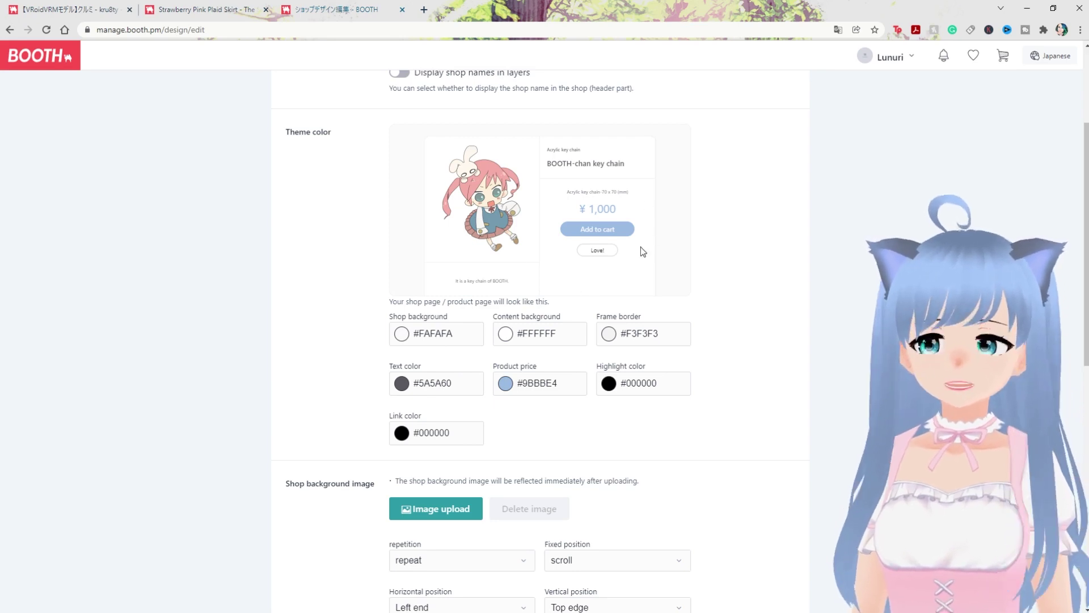
pyautogui.scroll(-1, 642, 250)
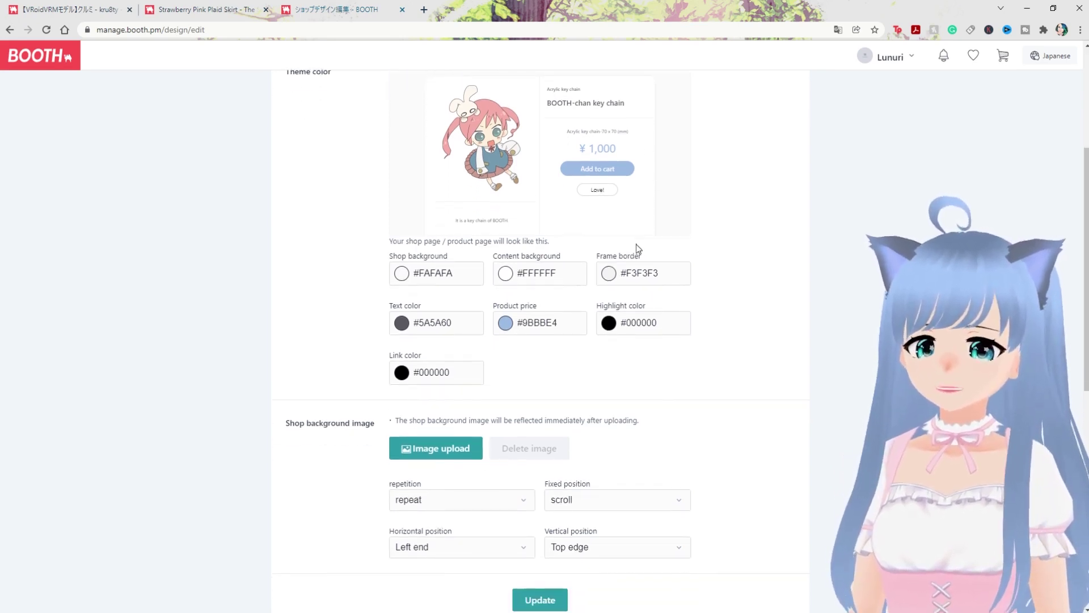
# - Compare with an example shop's front page, then go back to the design editor
pyautogui.scroll(-1, 635, 243)
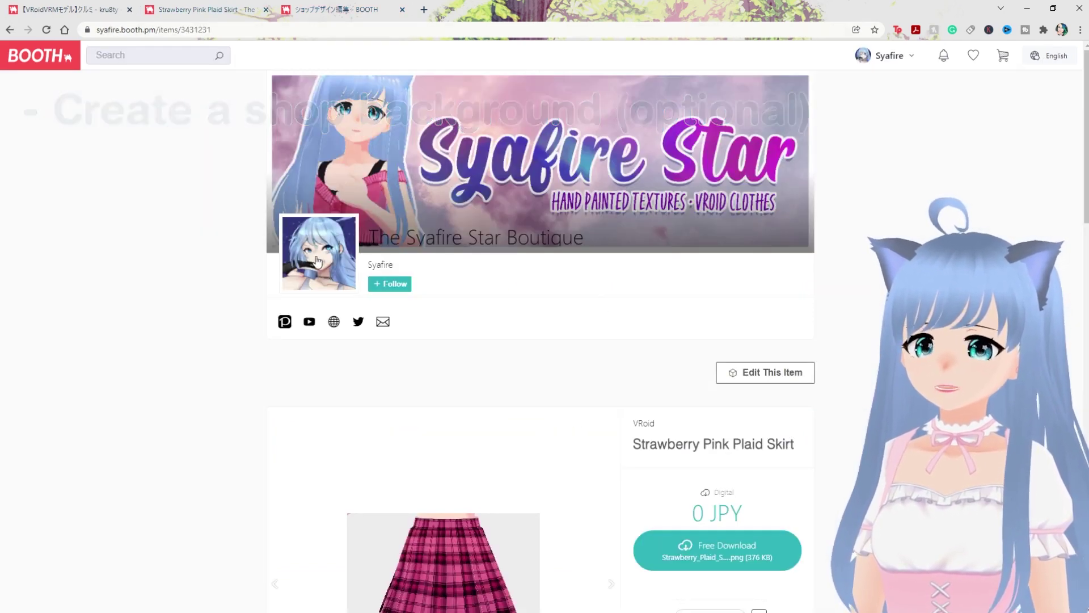
pyautogui.click(520, 251)
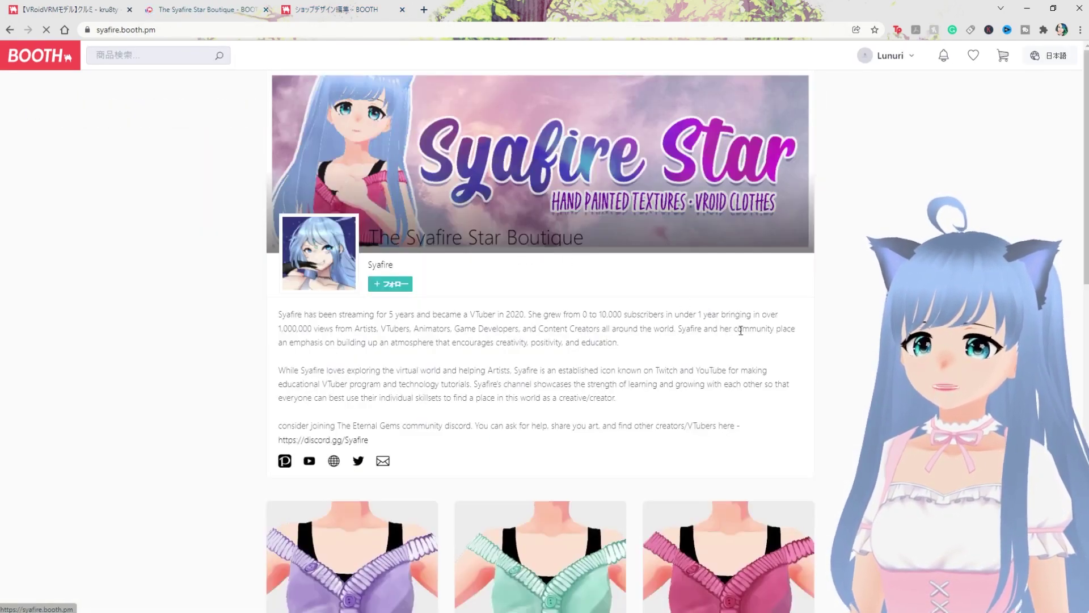
pyautogui.scroll(-7, 522, 256)
pyautogui.scroll(3, 206, 202)
pyautogui.scroll(3, 206, 202)
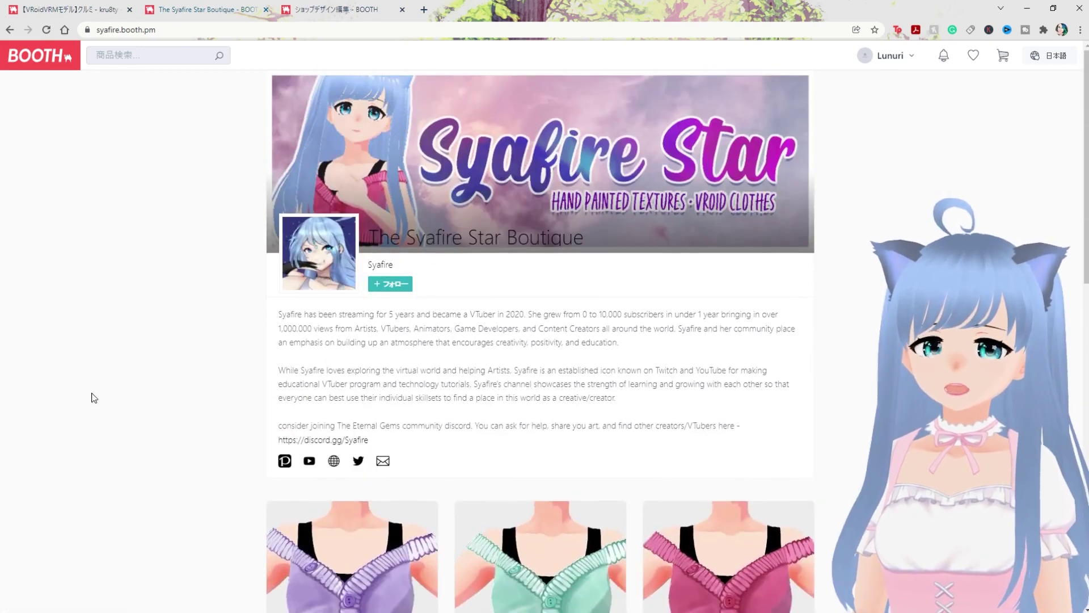
pyautogui.click(335, 8)
# - Keep background repetition as repeat and save the shop design, confirming the alert
pyautogui.click(473, 448)
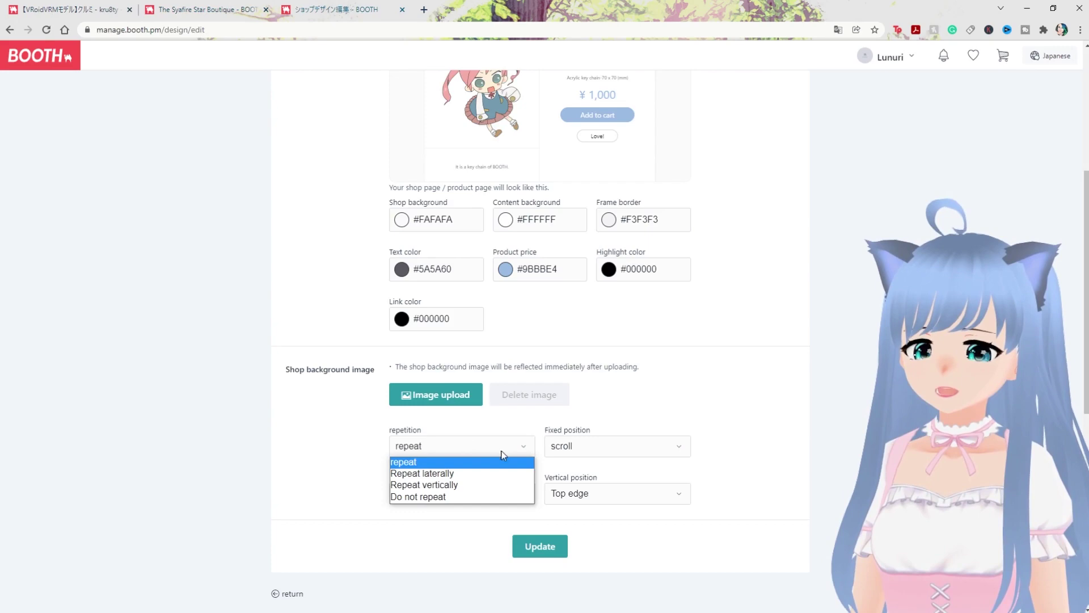
pyautogui.click(502, 447)
pyautogui.scroll(2, 578, 400)
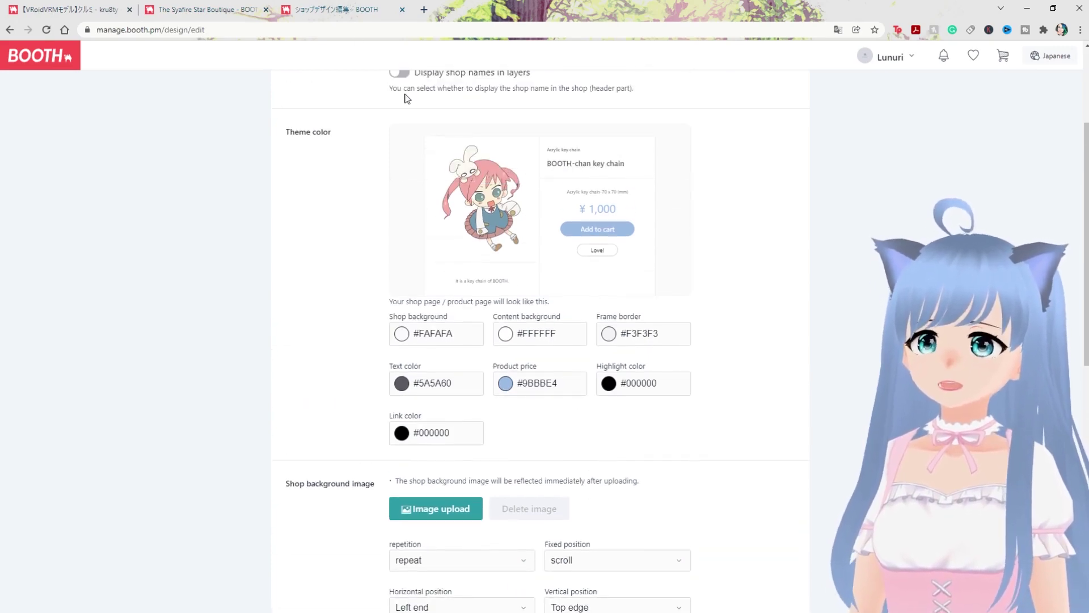
pyautogui.scroll(3, 407, 98)
pyautogui.scroll(-7, 454, 318)
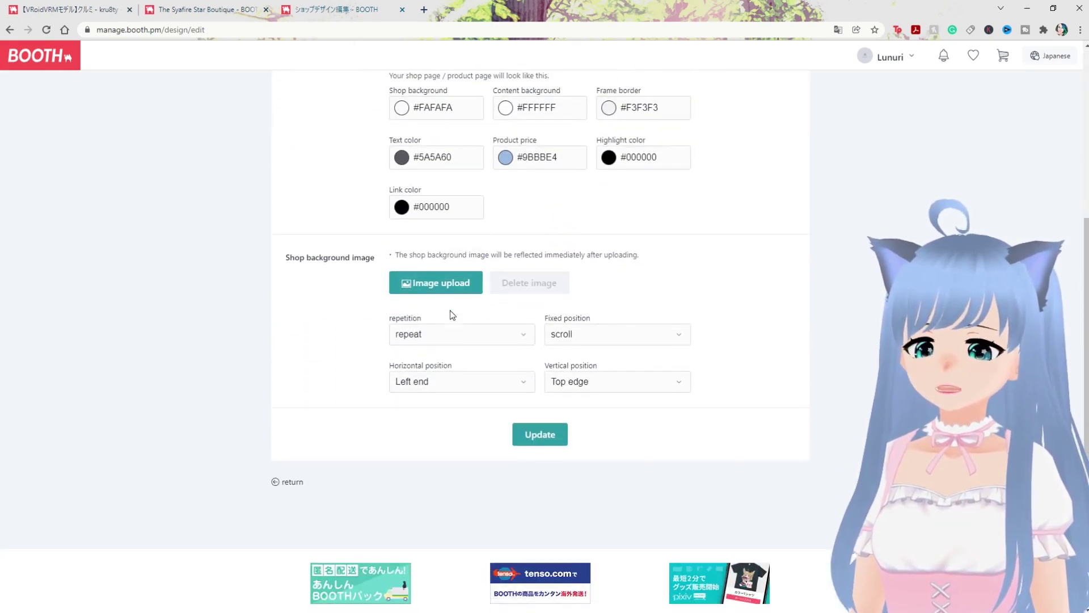
pyautogui.scroll(3, 528, 357)
pyautogui.scroll(-2, 560, 401)
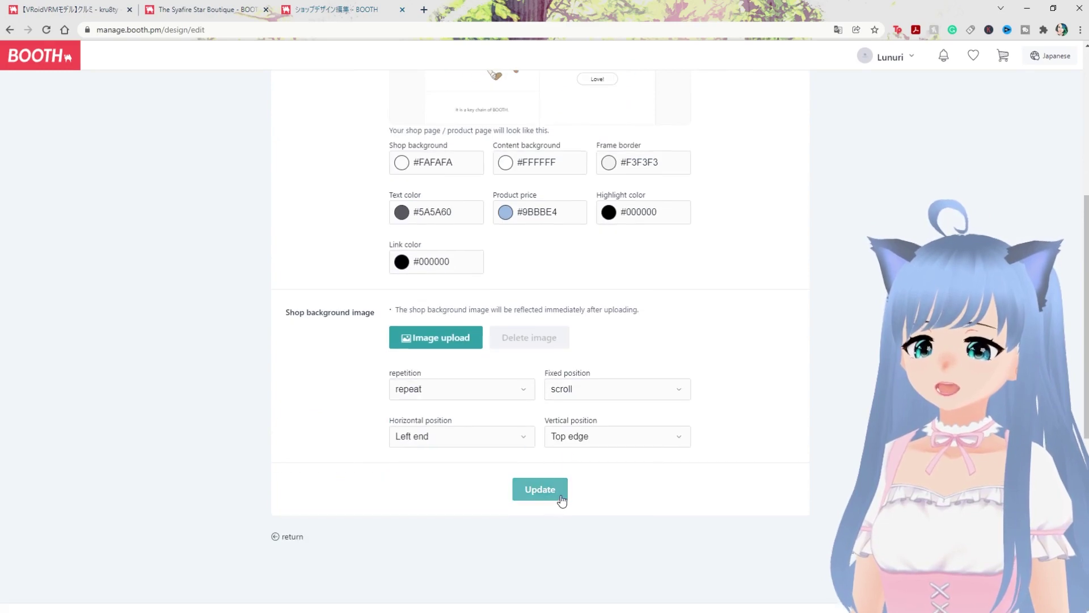
pyautogui.click(561, 498)
pyautogui.click(645, 95)
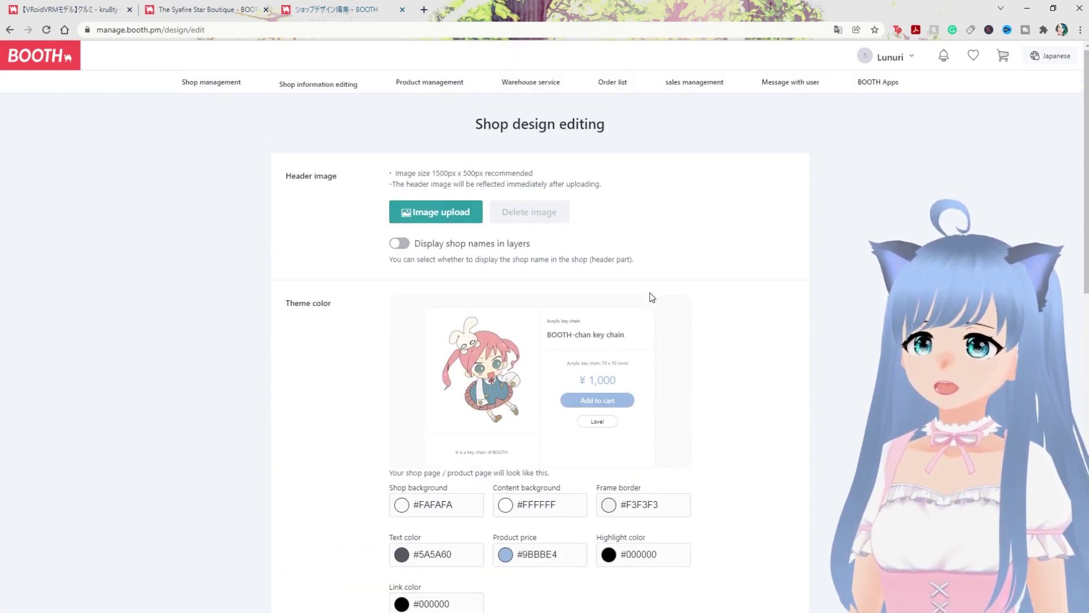
# - From Shop management, start a new product with Let's register the product
pyautogui.click(191, 85)
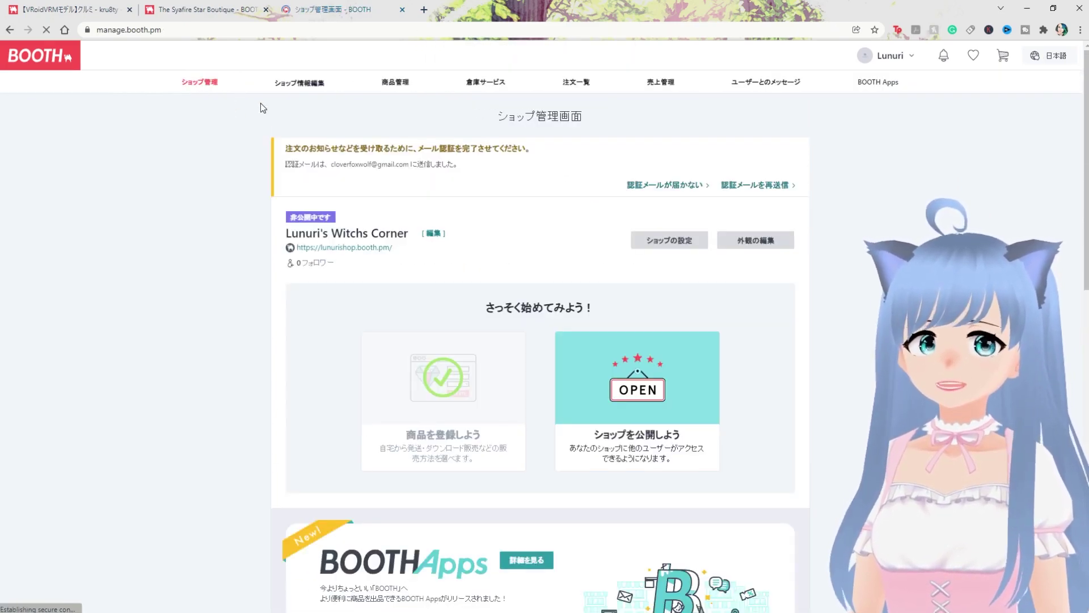
pyautogui.scroll(-1, 644, 209)
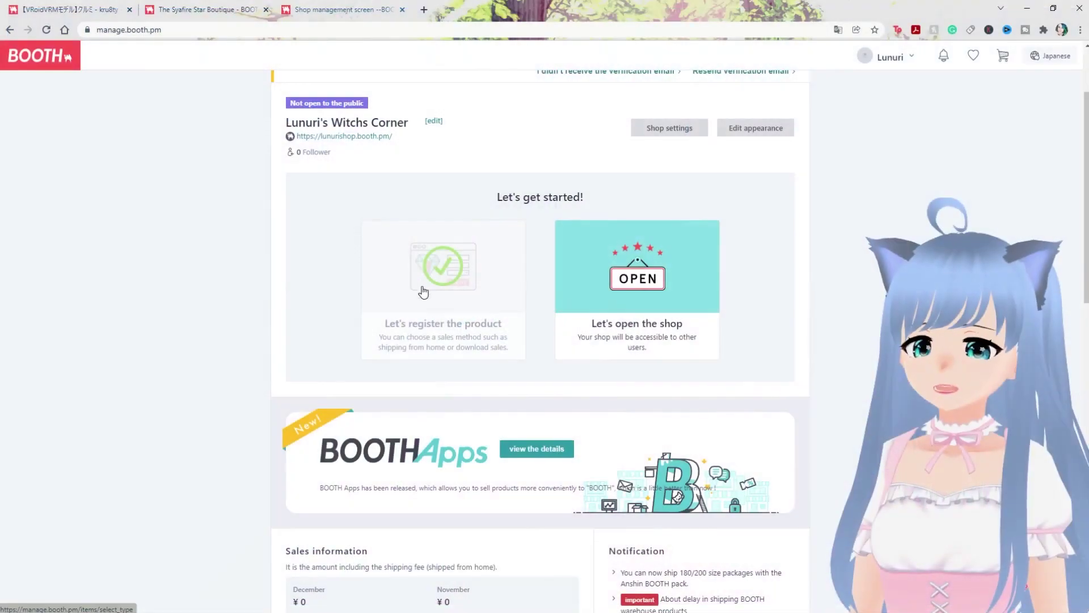
pyautogui.click(368, 317)
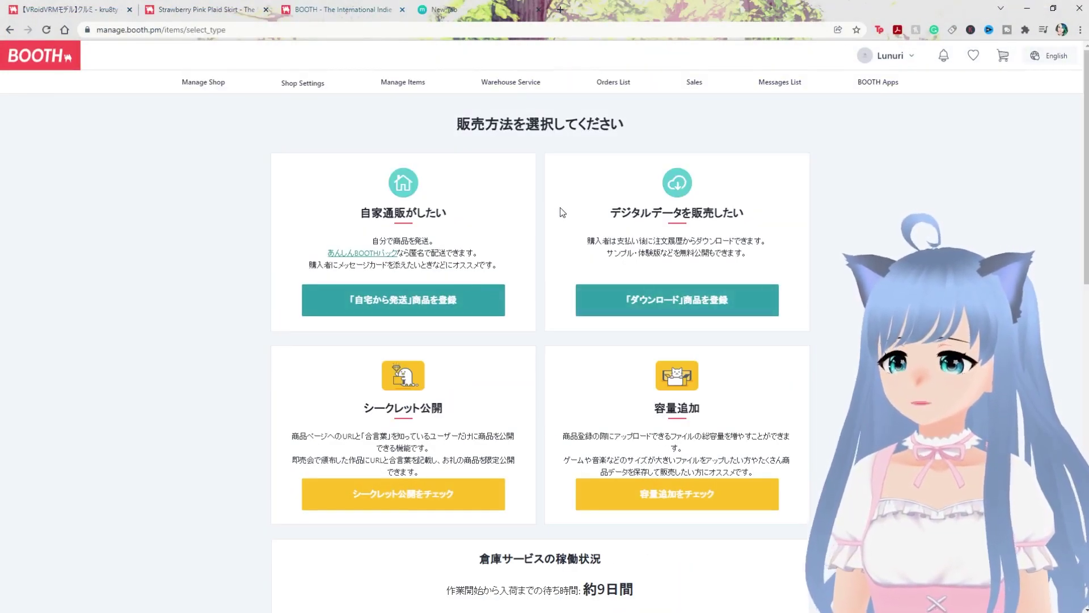
# - Reload the sales method page and switch the site language back to Japanese
pyautogui.click(46, 29)
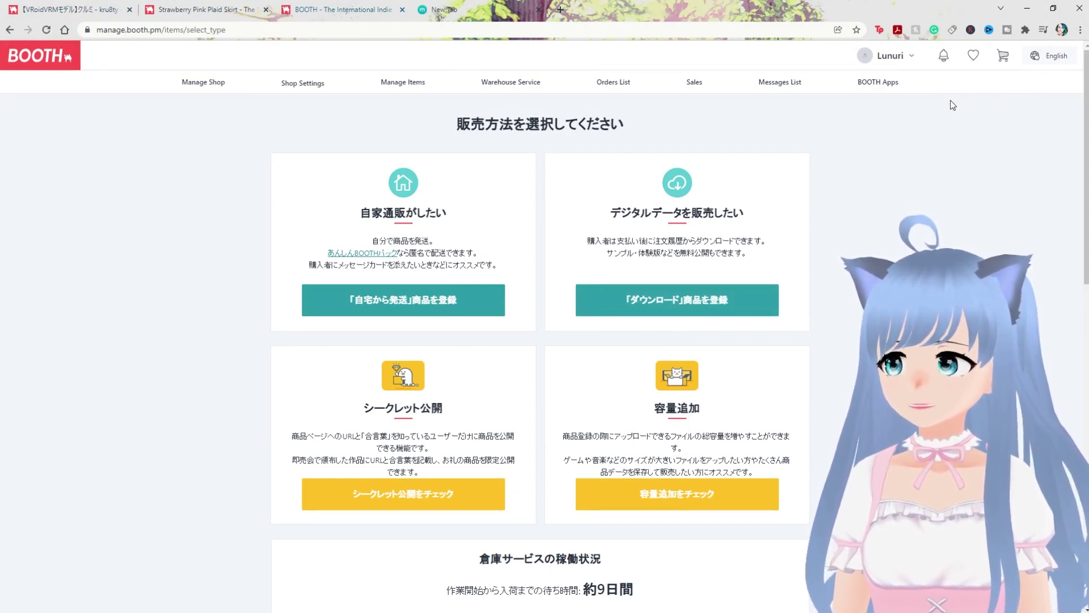
pyautogui.click(1056, 55)
pyautogui.click(1049, 84)
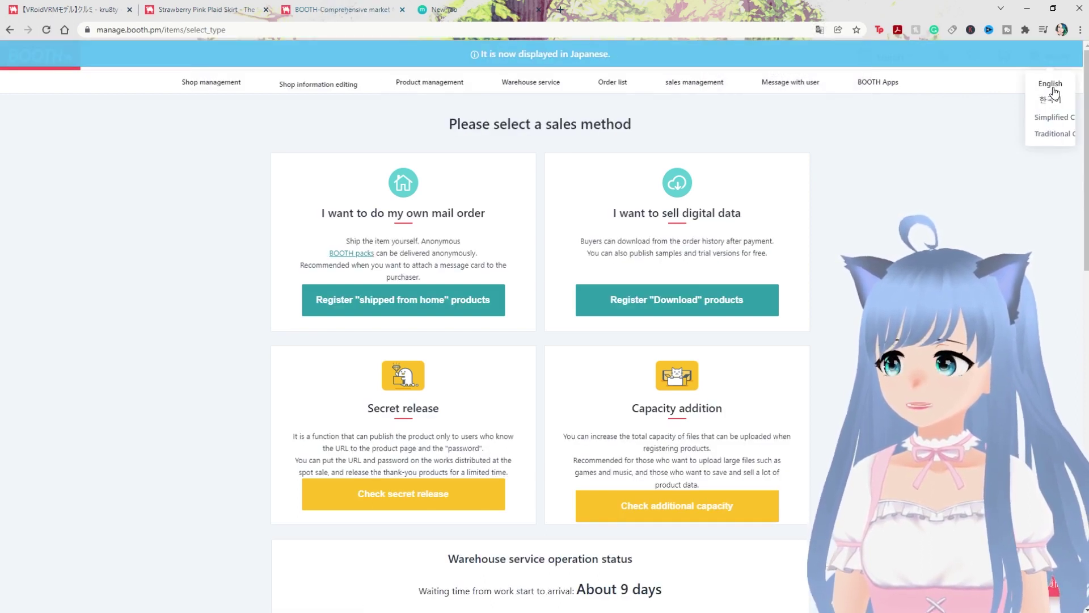
pyautogui.click(1052, 90)
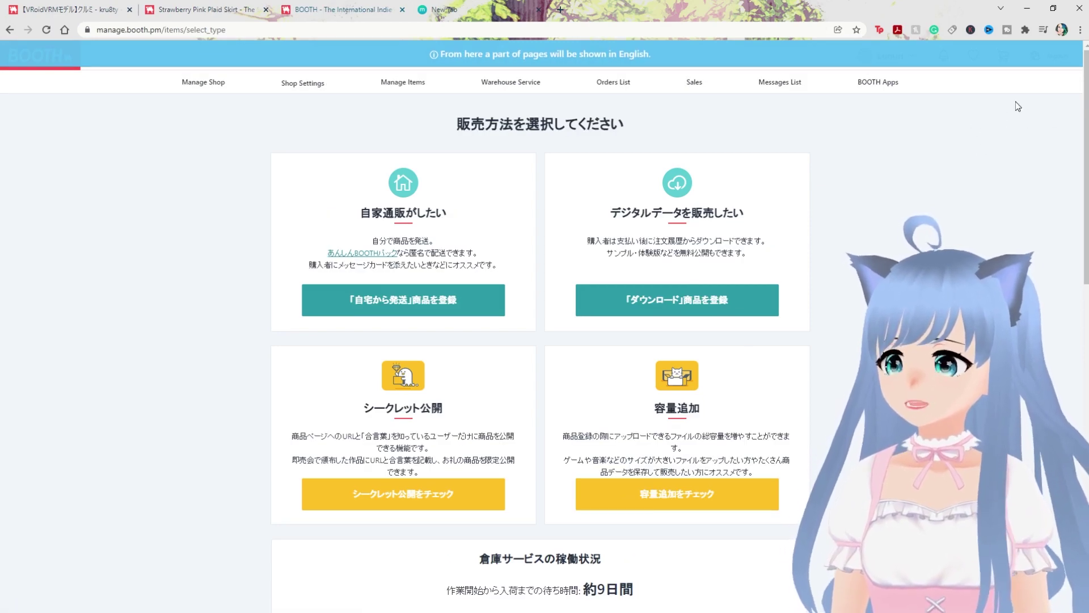
pyautogui.click(1050, 90)
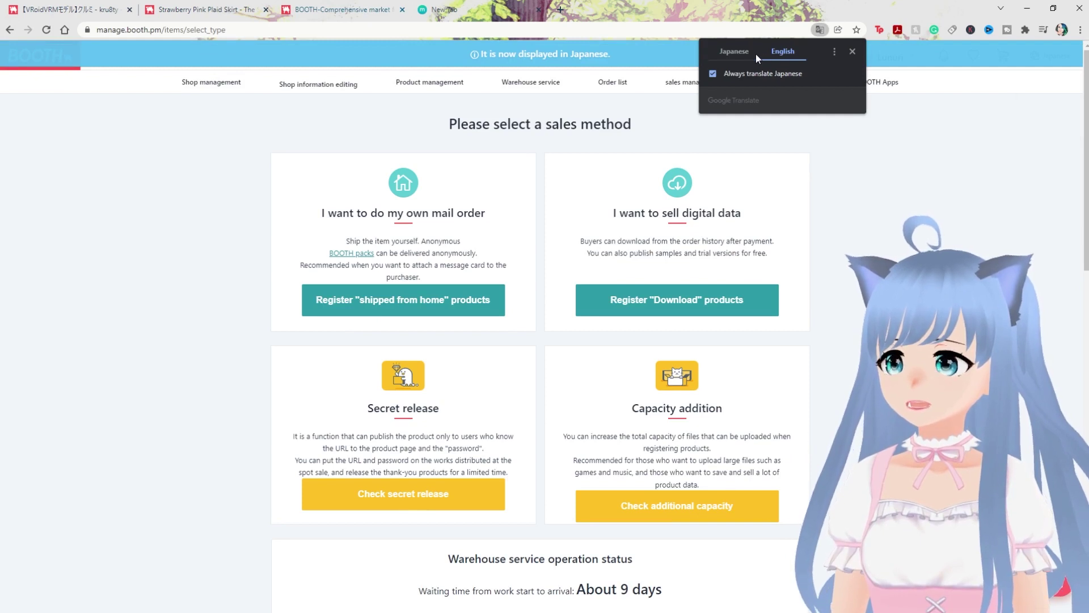
# - Dismiss the translation popup and choose to register a Download product for digital data
pyautogui.click(902, 142)
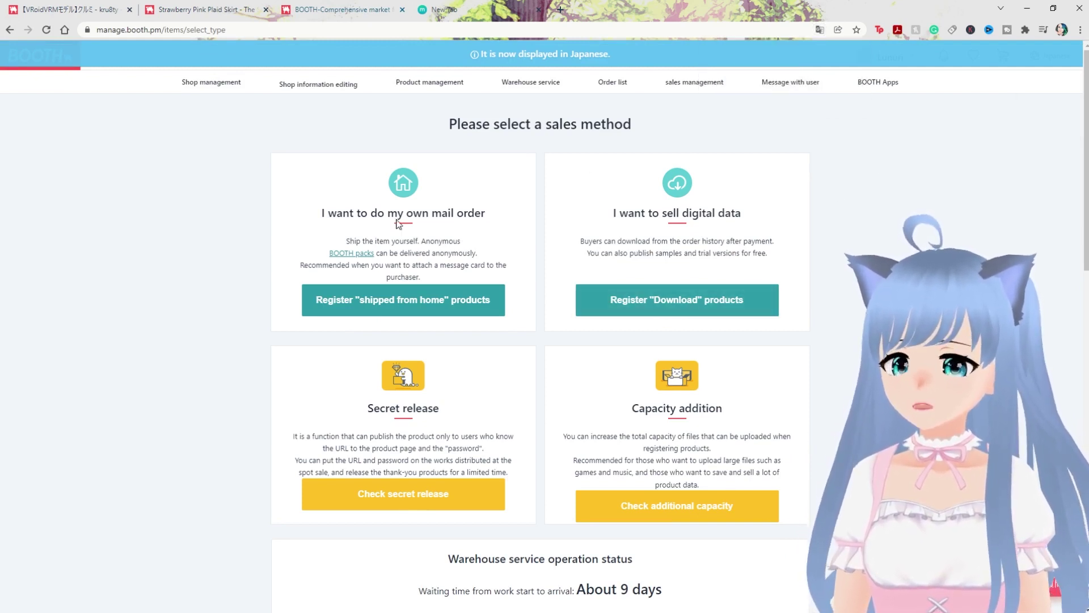
pyautogui.moveTo(410, 241); pyautogui.dragTo(450, 245)
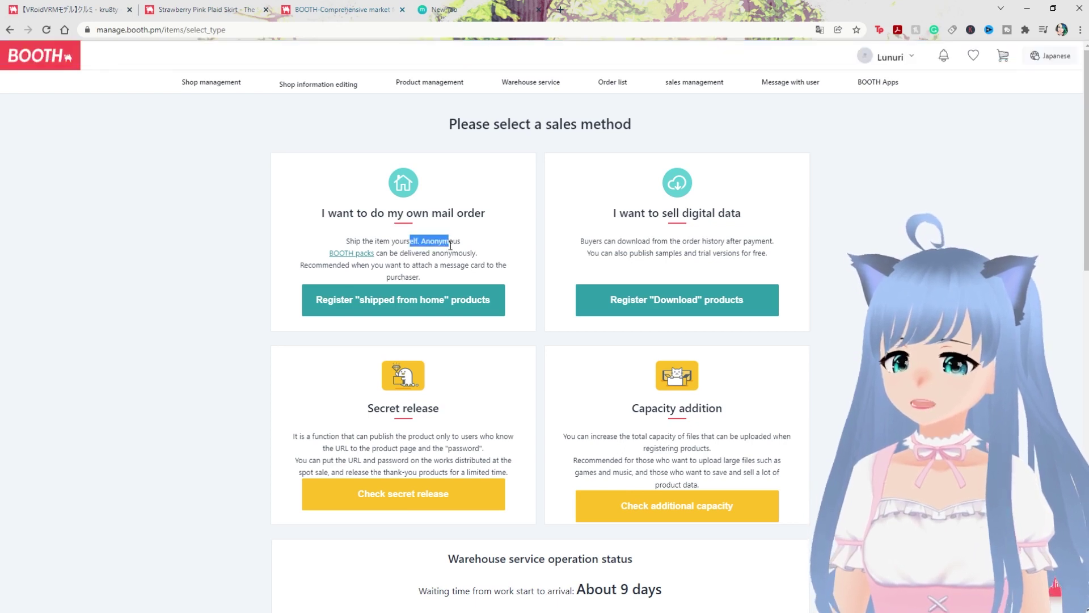
pyautogui.click(451, 245)
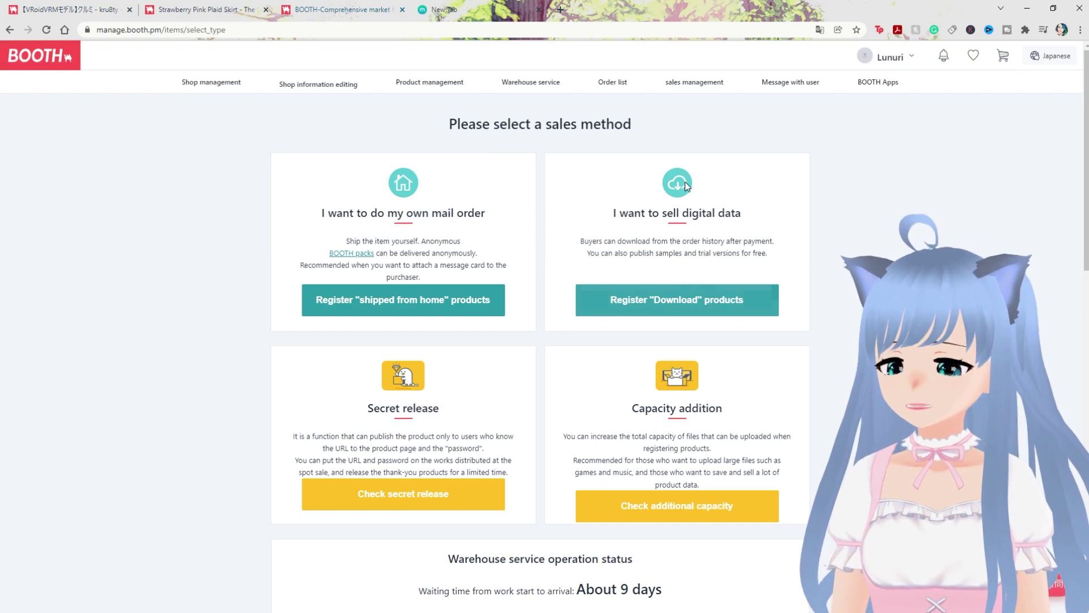
pyautogui.click(694, 303)
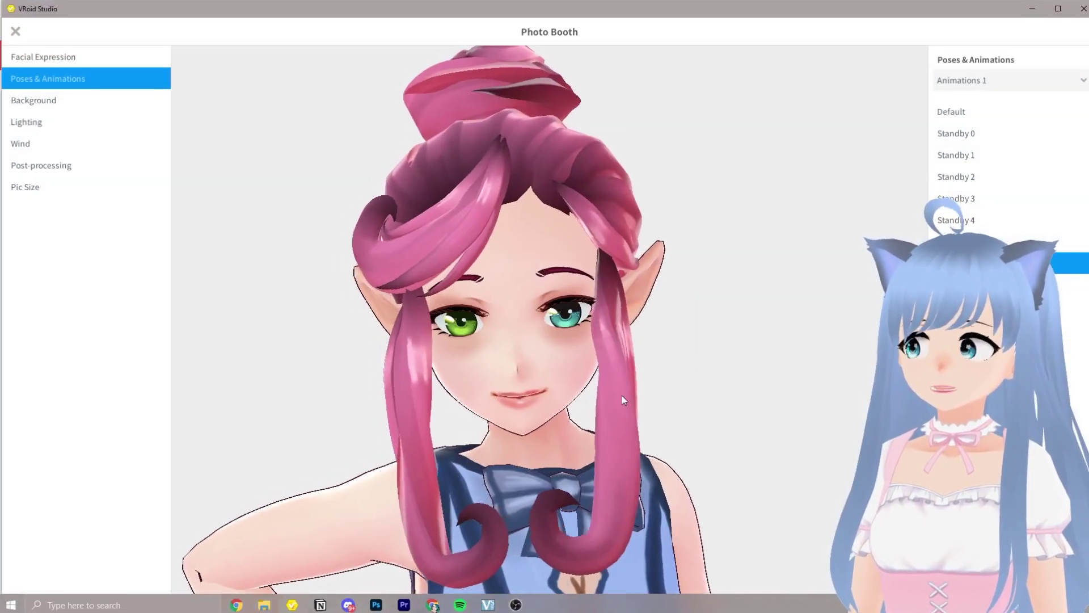
# - Shift the character aside and return to the Face set's iris settings
pyautogui.scroll(-4, 622, 369)
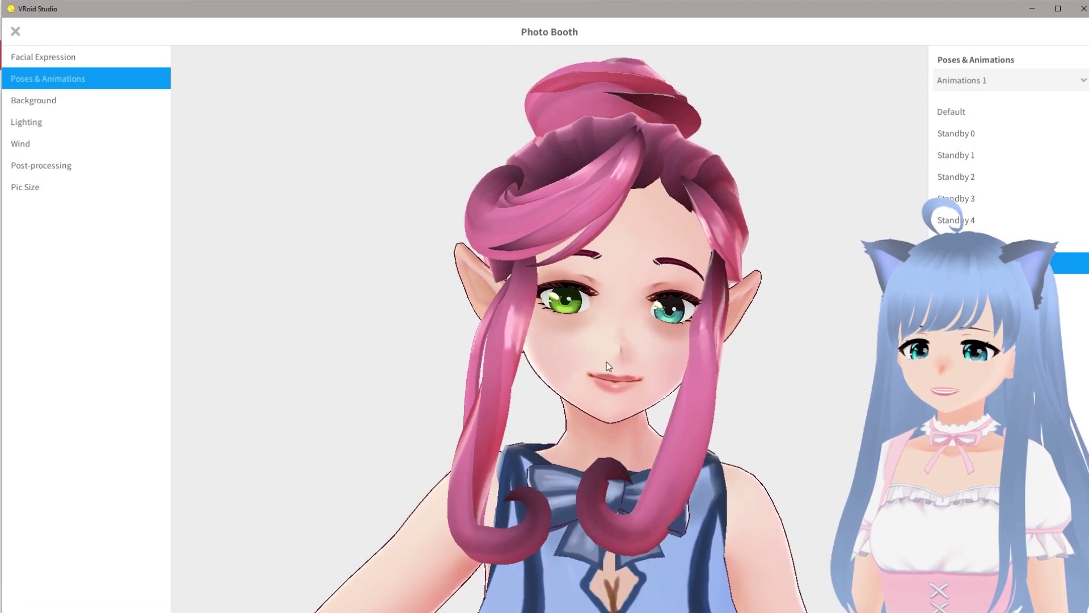
pyautogui.moveTo(673, 370); pyautogui.dragTo(492, 222)
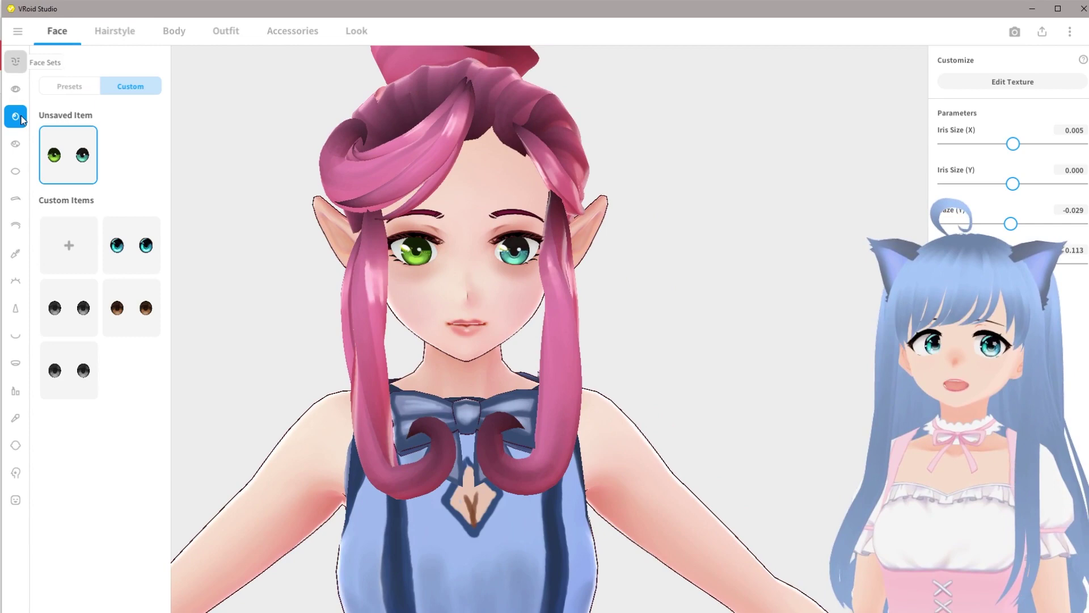
pyautogui.click(16, 61)
pyautogui.click(23, 120)
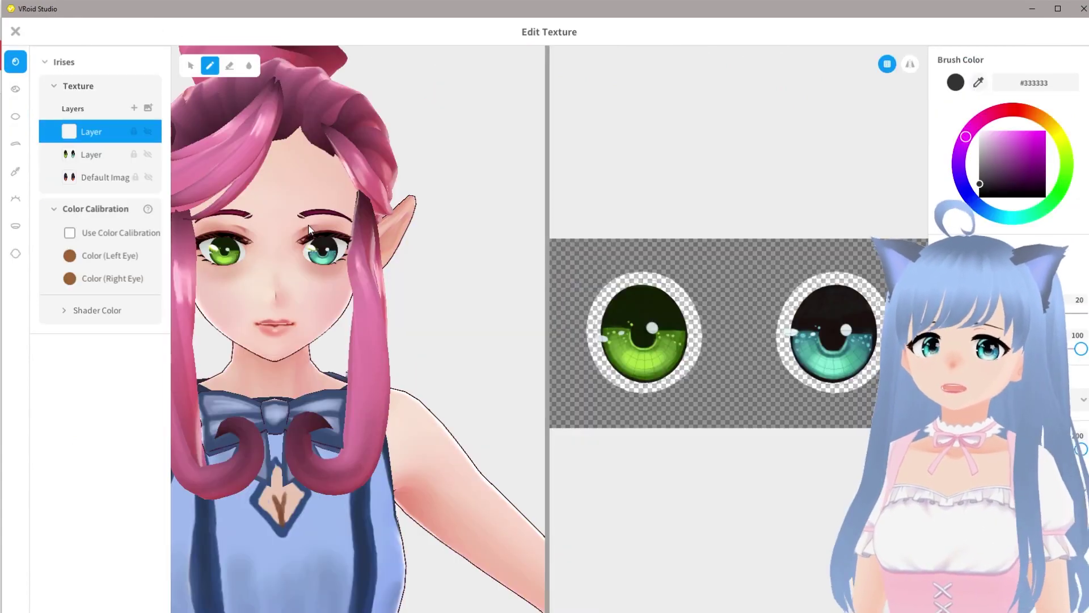
# - Export the eye layer over 'Multi-Colored Eye Texture ( Green & Blue ).png', copying its file name
pyautogui.click(98, 159)
pyautogui.rightClick(77, 156)
pyautogui.click(125, 163)
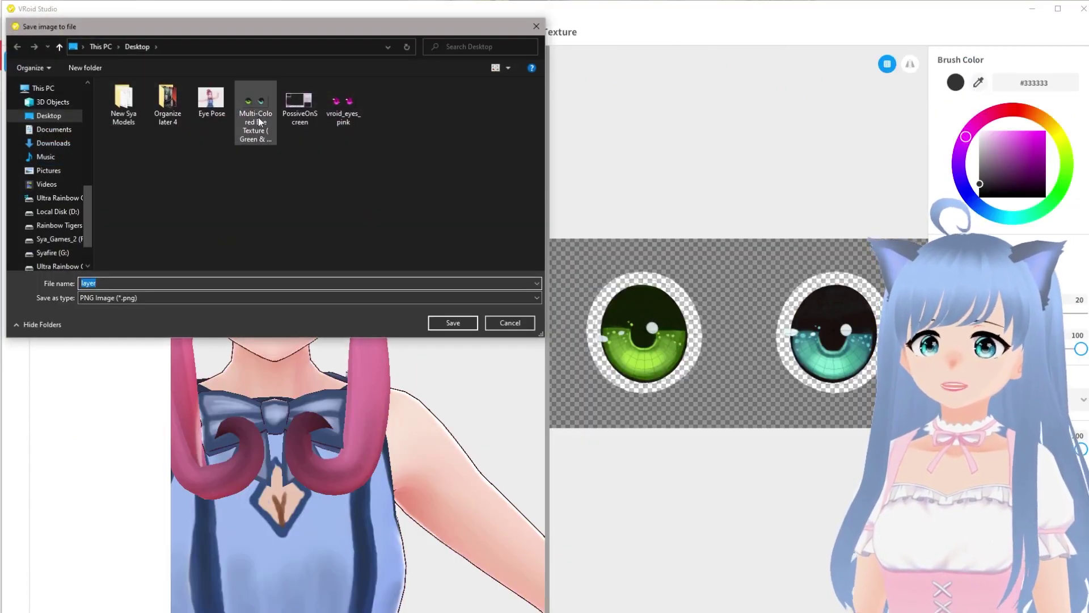
pyautogui.click(260, 112)
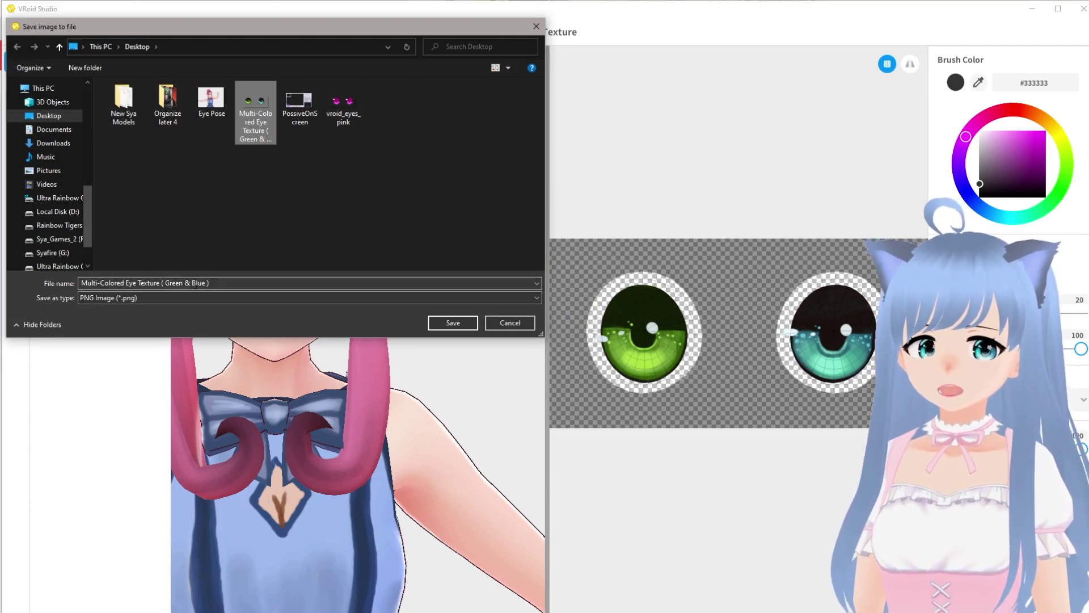
pyautogui.moveTo(213, 283); pyautogui.dragTo(36, 277)
pyautogui.hotkey('ctrl', 'c')
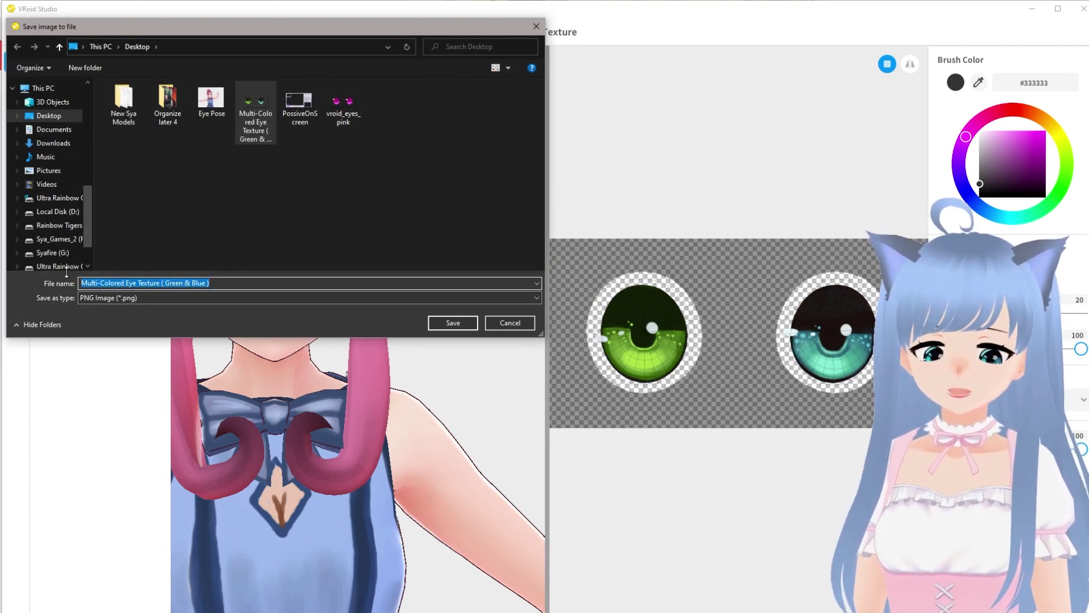
pyautogui.click(455, 321)
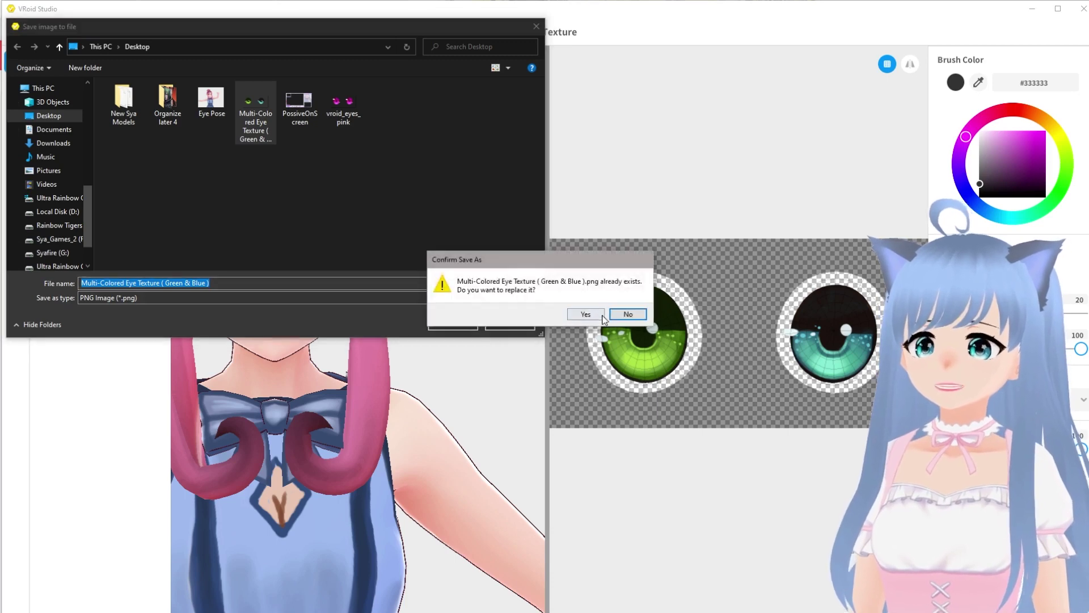
pyautogui.click(588, 315)
# - Minimize VRoid Studio and paste 'Multi-Colored Eye Texture ( Green & Blue )' as the BOOTH product name
pyautogui.click(1033, 7)
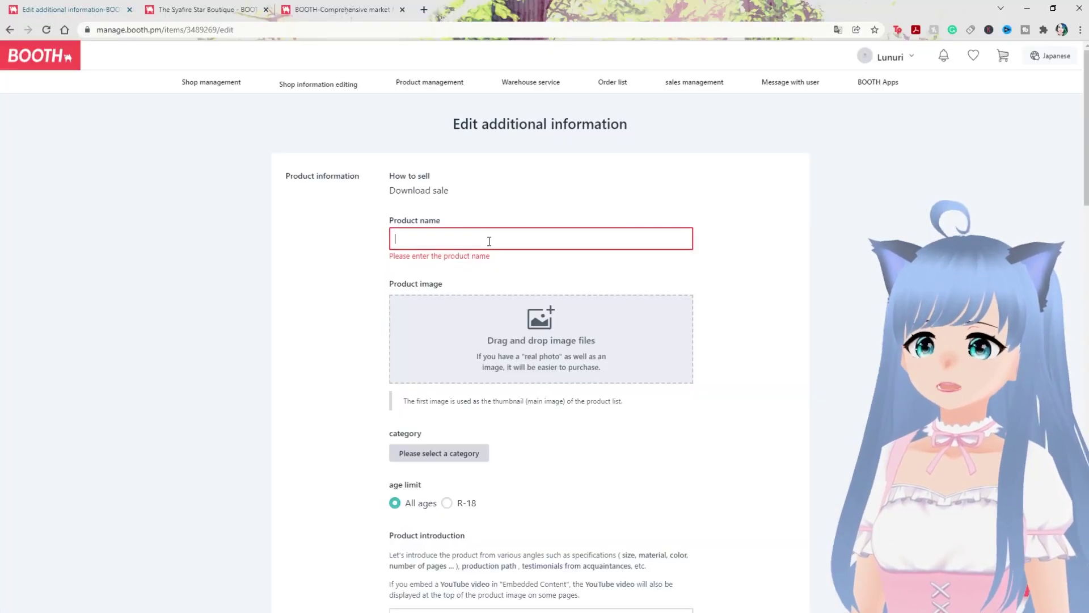
pyautogui.click(491, 234)
pyautogui.hotkey('ctrl', 'v')
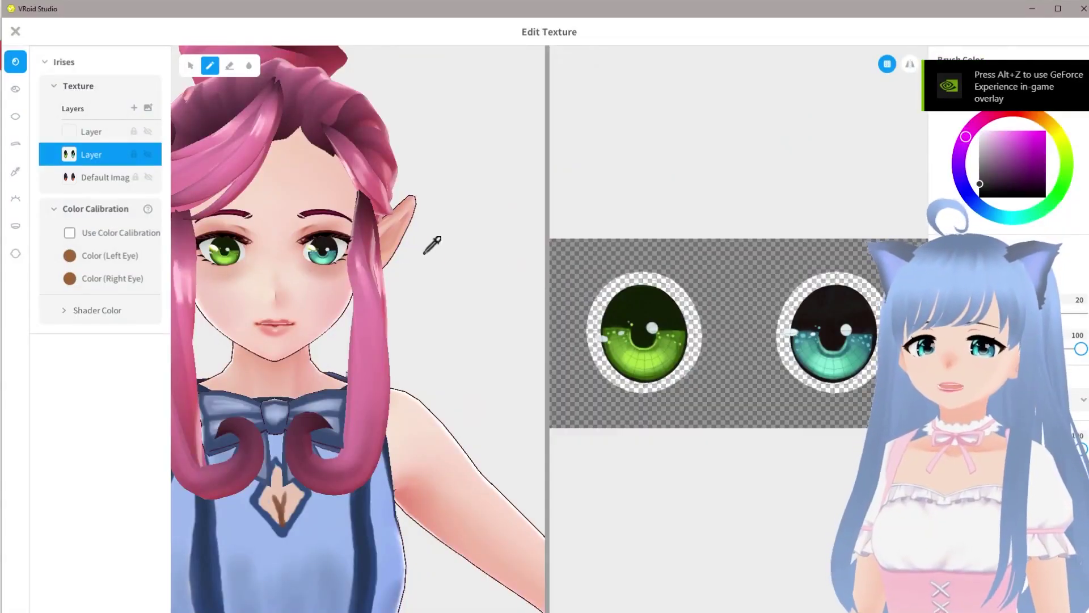
# - Zoom and turn the model toward the face, then close the iris texture editor without saving
pyautogui.scroll(-5, 402, 244)
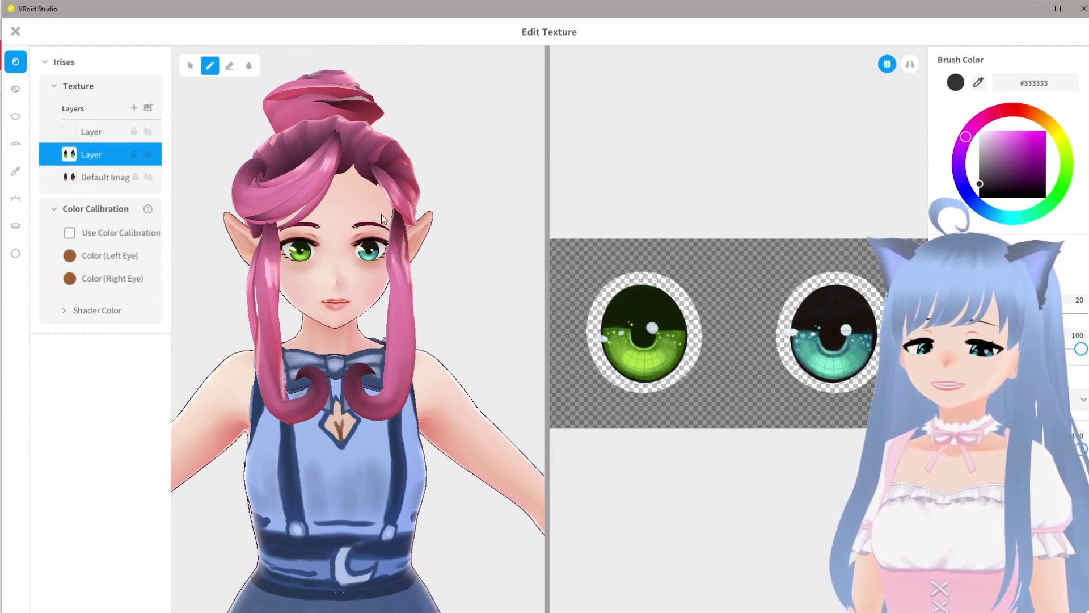
pyautogui.moveTo(382, 214); pyautogui.dragTo(391, 215)
pyautogui.click(15, 31)
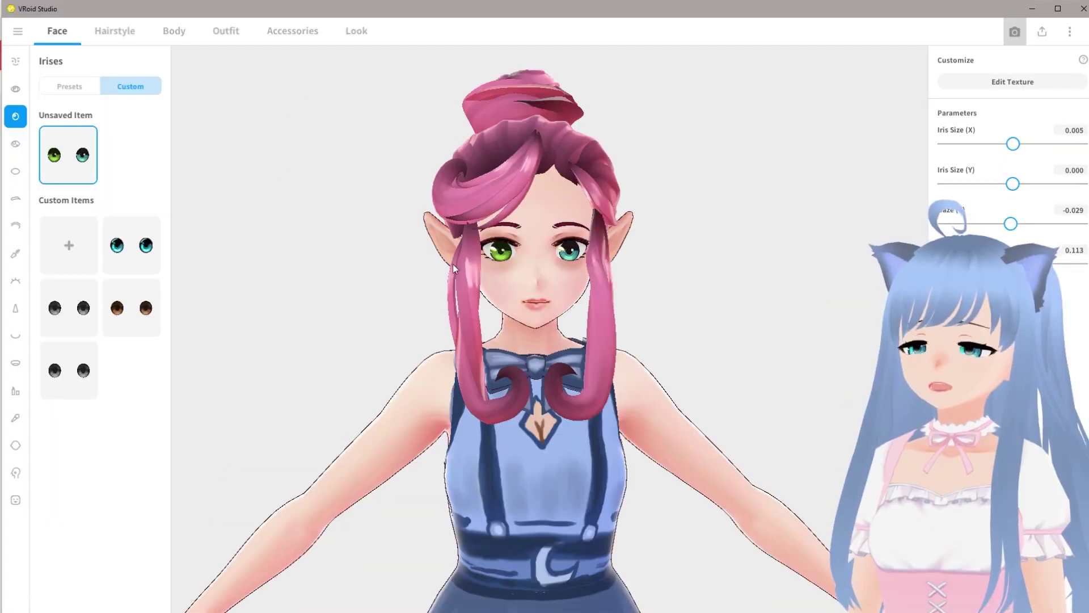
# - In Photo Booth, play Standby 4, switch to manual Poses, raise one hand, and cancel saving
pyautogui.click(1000, 19)
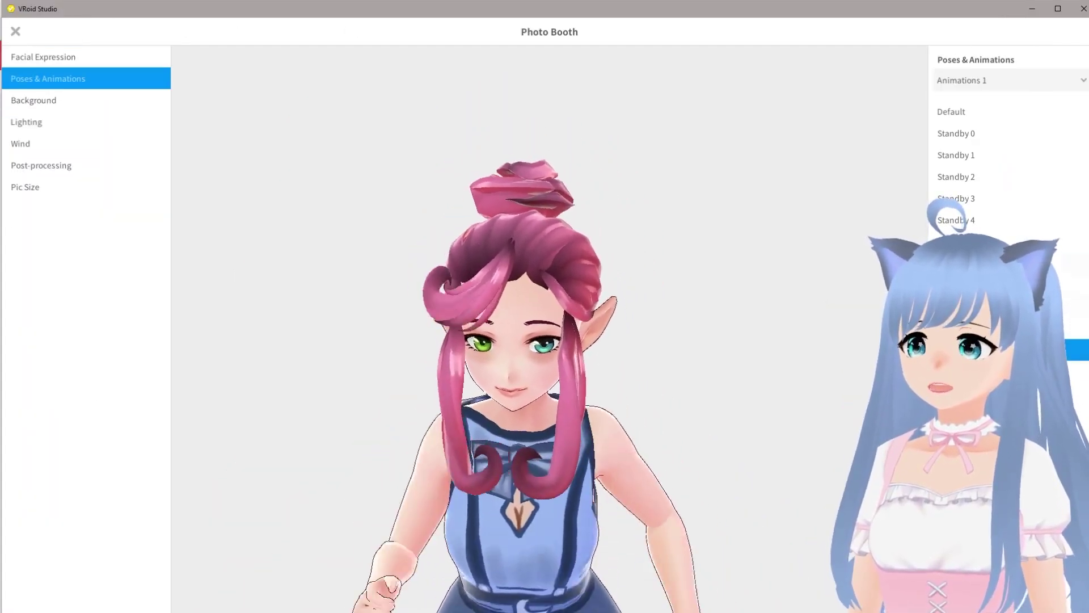
pyautogui.click(996, 218)
pyautogui.click(974, 79)
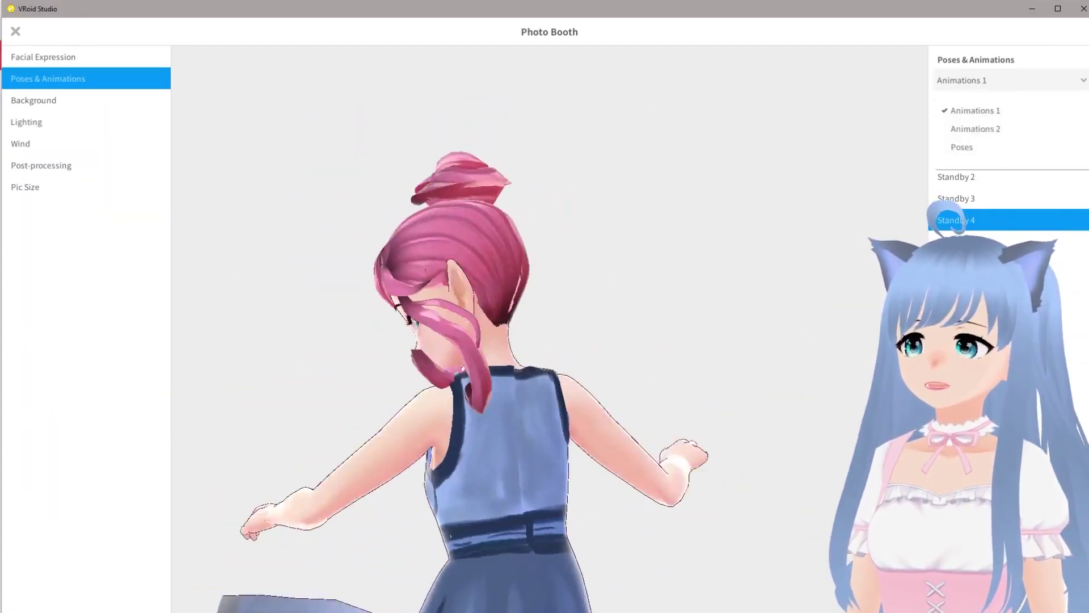
pyautogui.click(953, 147)
pyautogui.moveTo(600, 152); pyautogui.dragTo(639, 117)
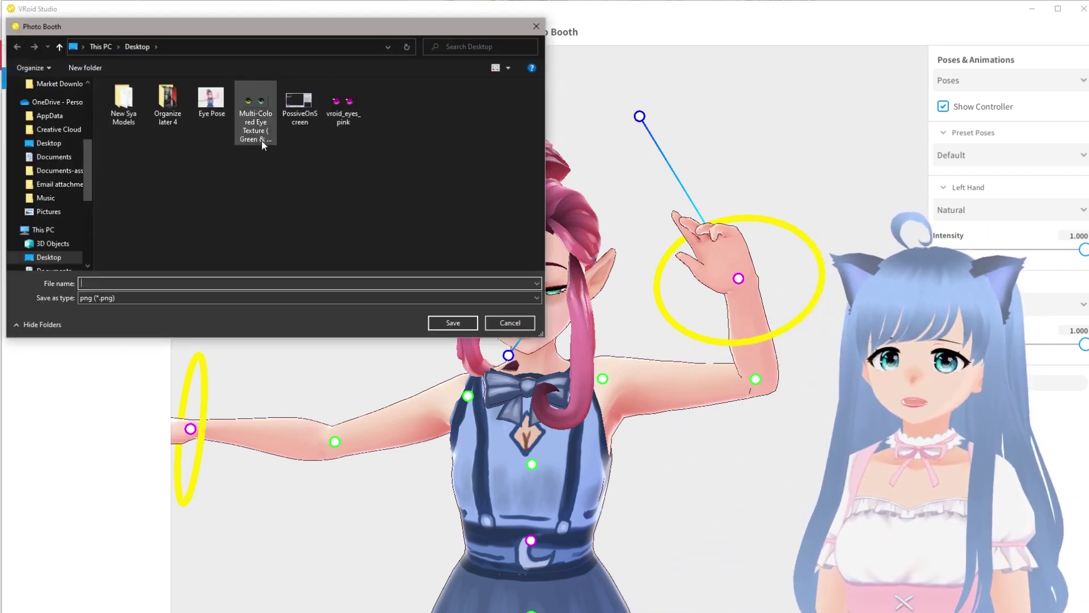
pyautogui.click(524, 327)
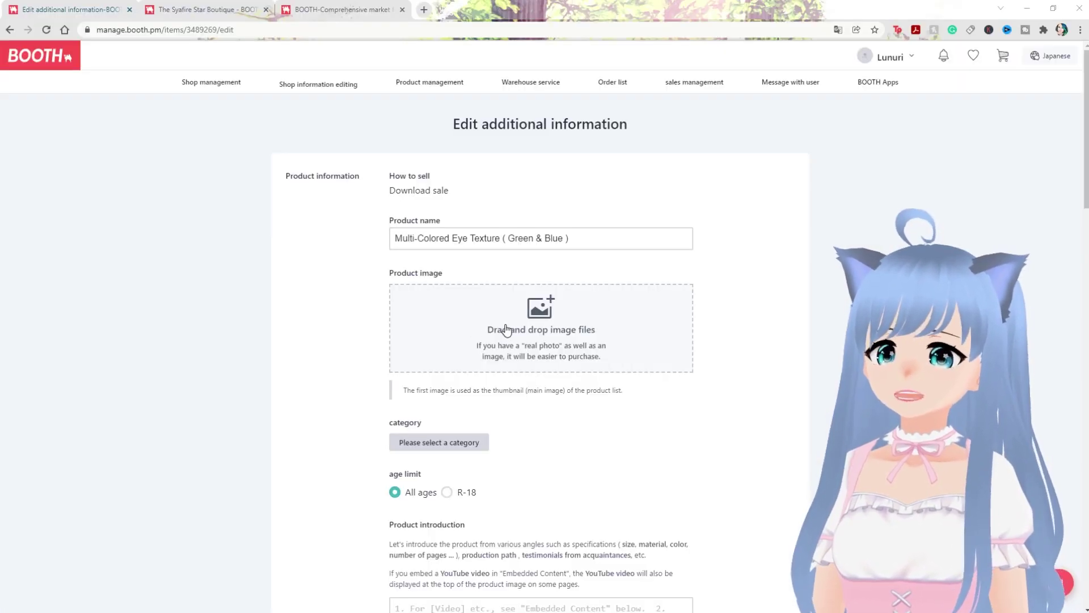
# - Upload Screenshot_2 and Screenshot_1 as product images, then select the eye texture file as a third
pyautogui.click(507, 332)
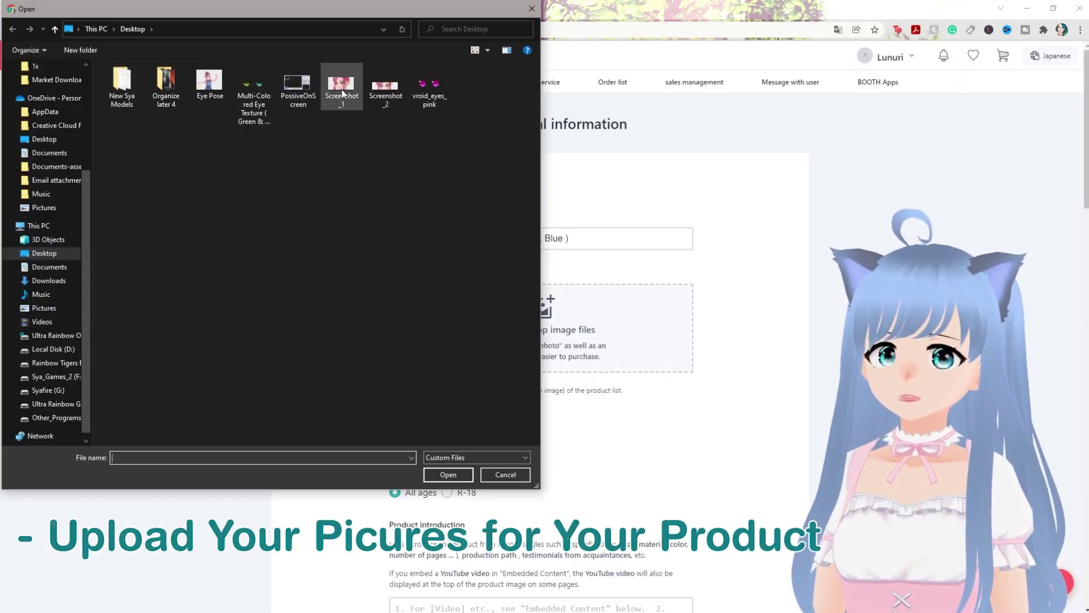
pyautogui.doubleClick(386, 88)
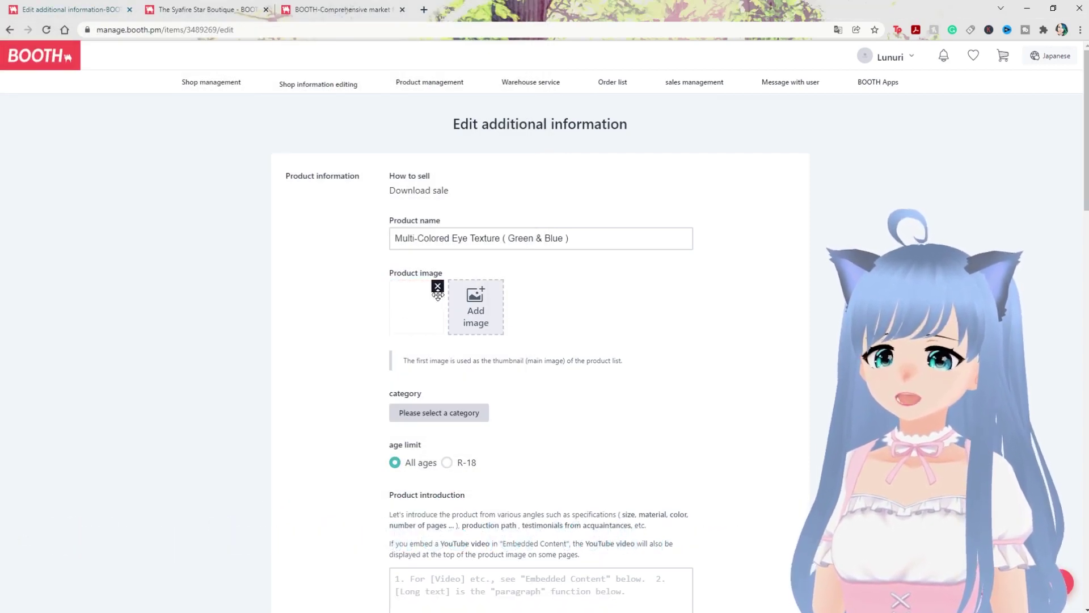
pyautogui.click(478, 302)
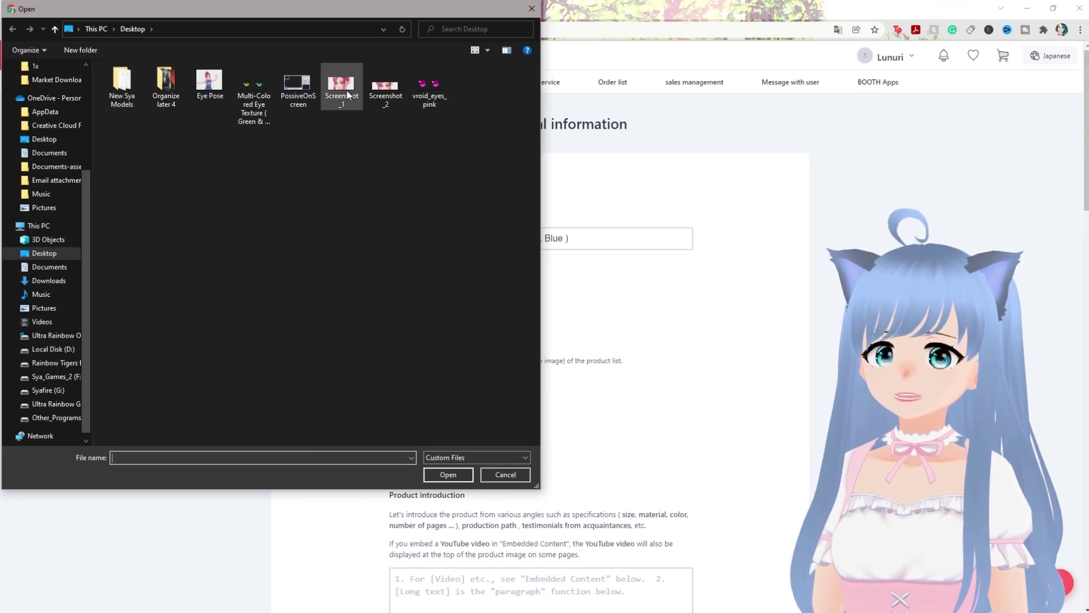
pyautogui.doubleClick(339, 91)
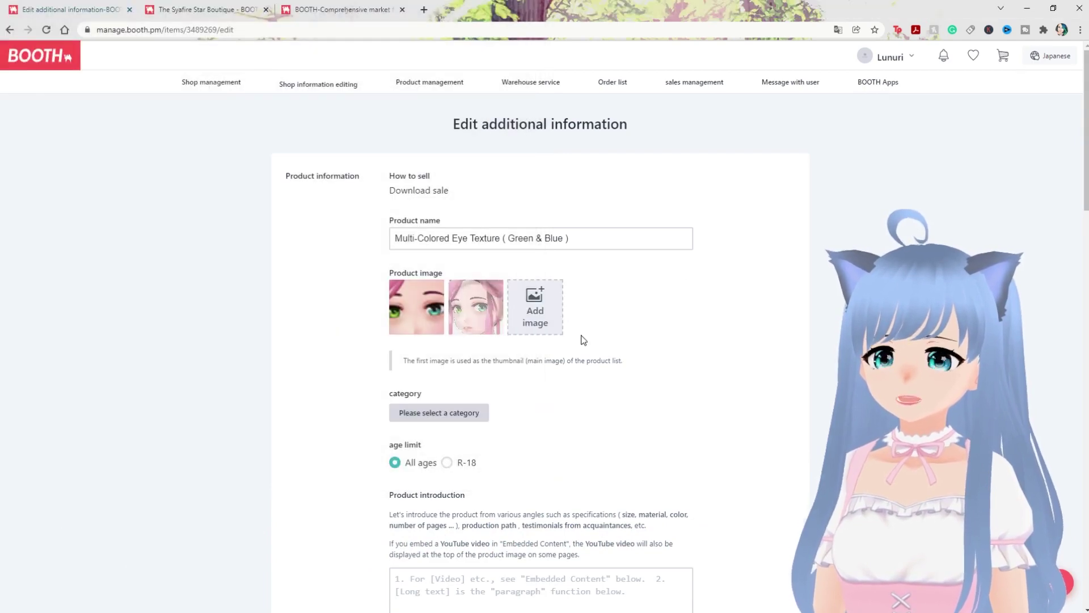
pyautogui.click(533, 306)
pyautogui.doubleClick(254, 86)
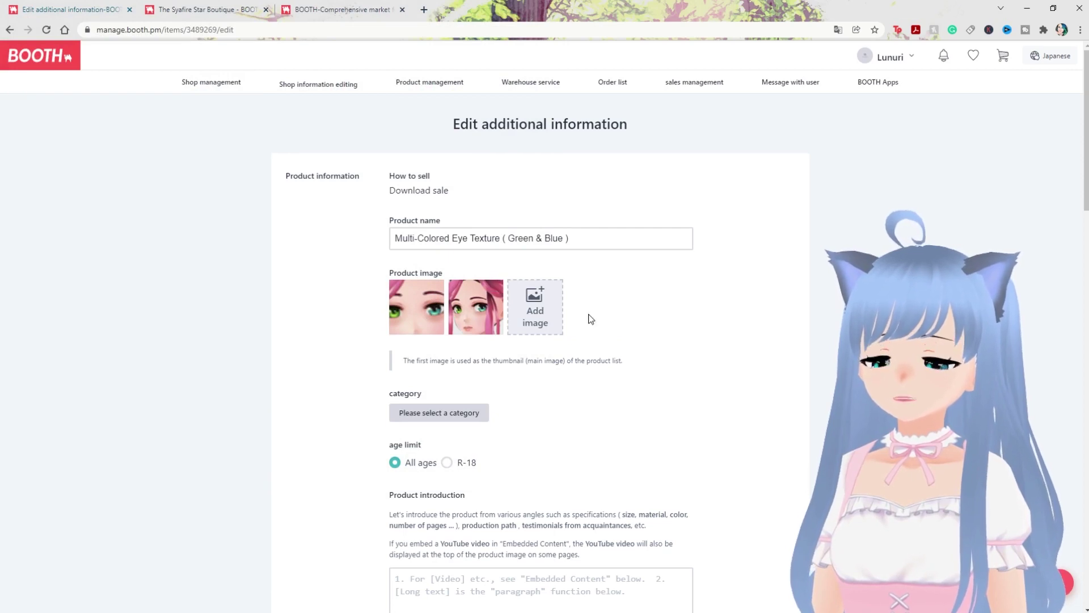
# - Set the product category to 3D model > VRoid
pyautogui.scroll(-1, 586, 326)
pyautogui.click(465, 356)
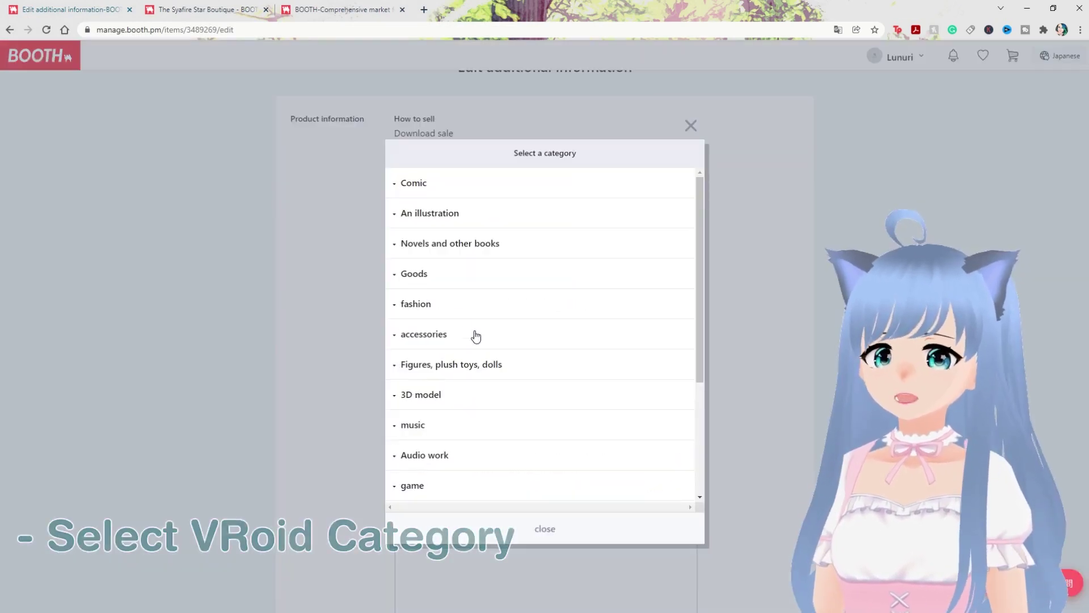
pyautogui.scroll(-1, 428, 341)
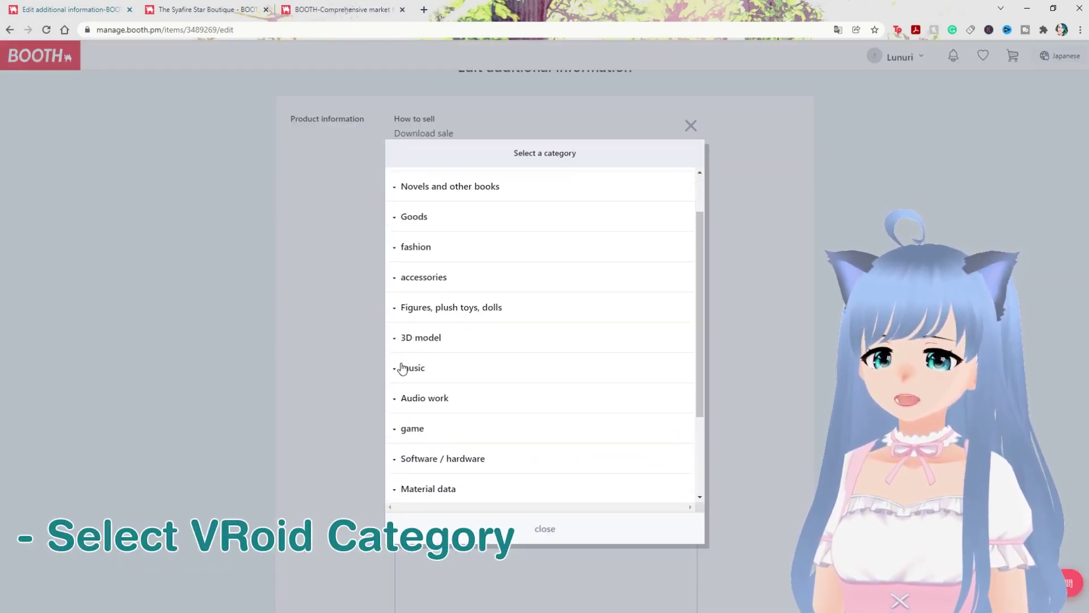
pyautogui.click(420, 339)
pyautogui.scroll(-2, 499, 337)
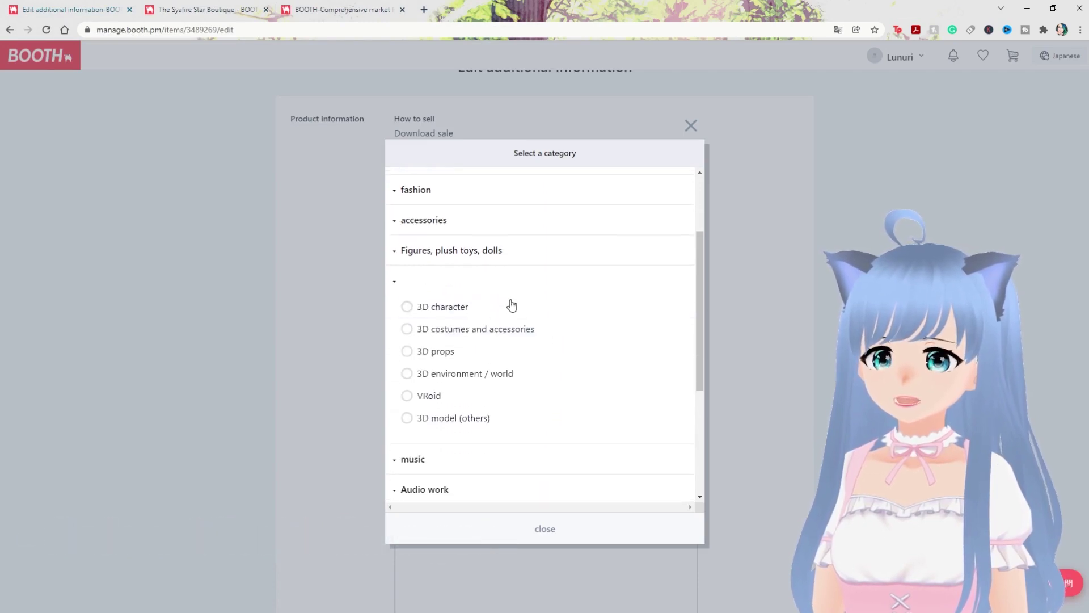
pyautogui.click(442, 395)
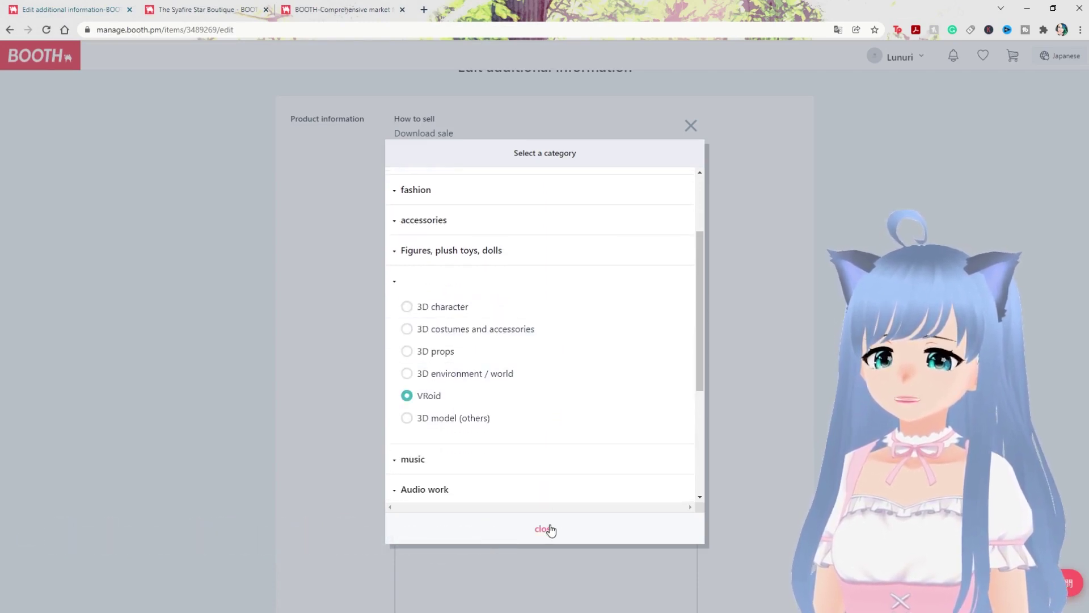
pyautogui.click(545, 528)
pyautogui.scroll(-2, 509, 334)
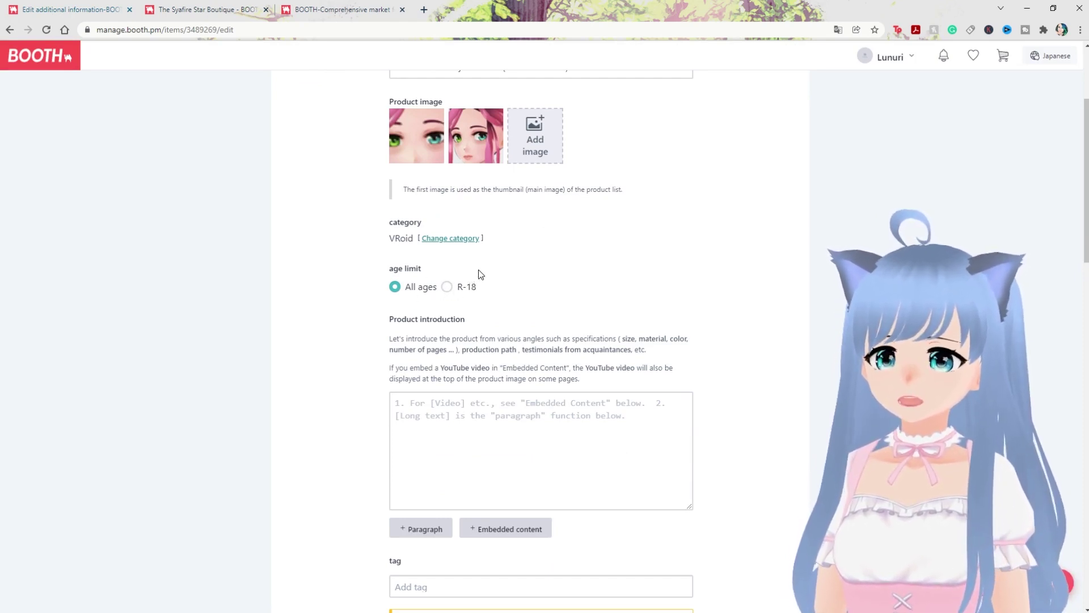
pyautogui.click(491, 414)
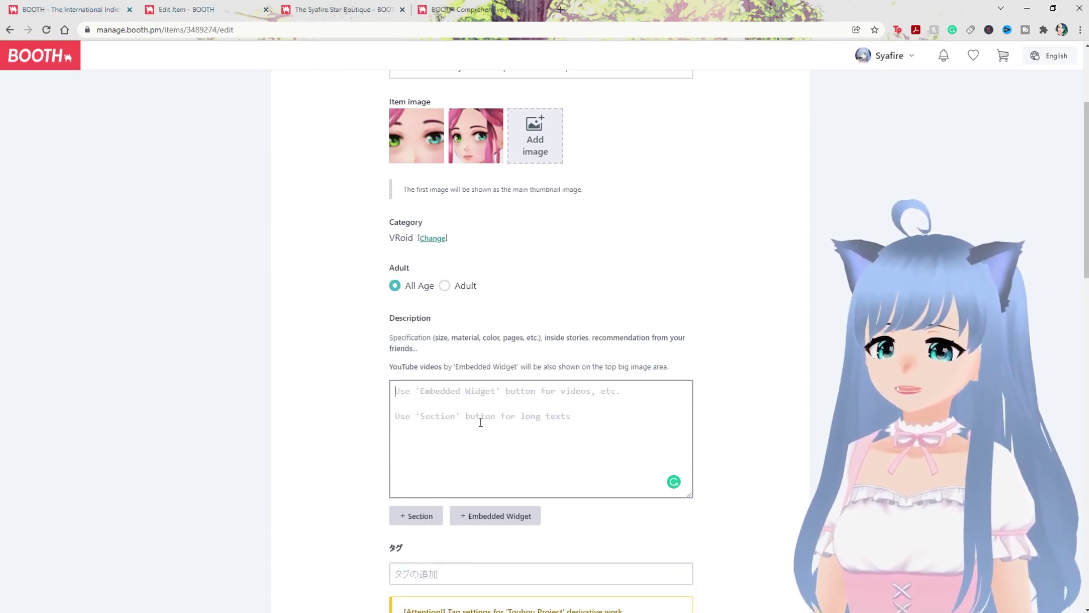
# - Add a new empty section below the eye texture description
pyautogui.scroll(-1, 480, 422)
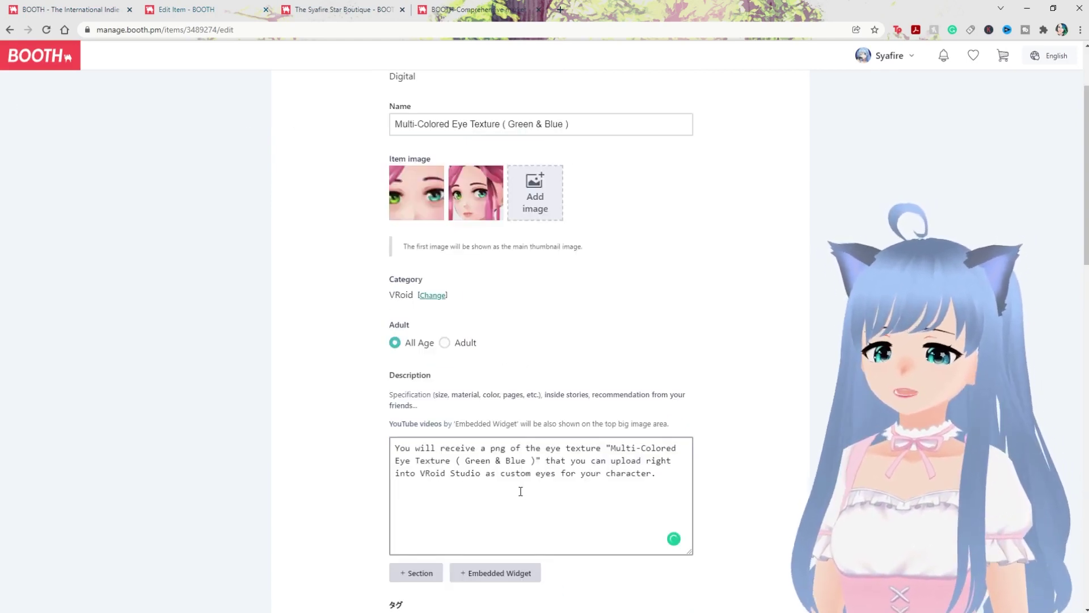
pyautogui.scroll(-1, 552, 471)
pyautogui.scroll(-1, 565, 466)
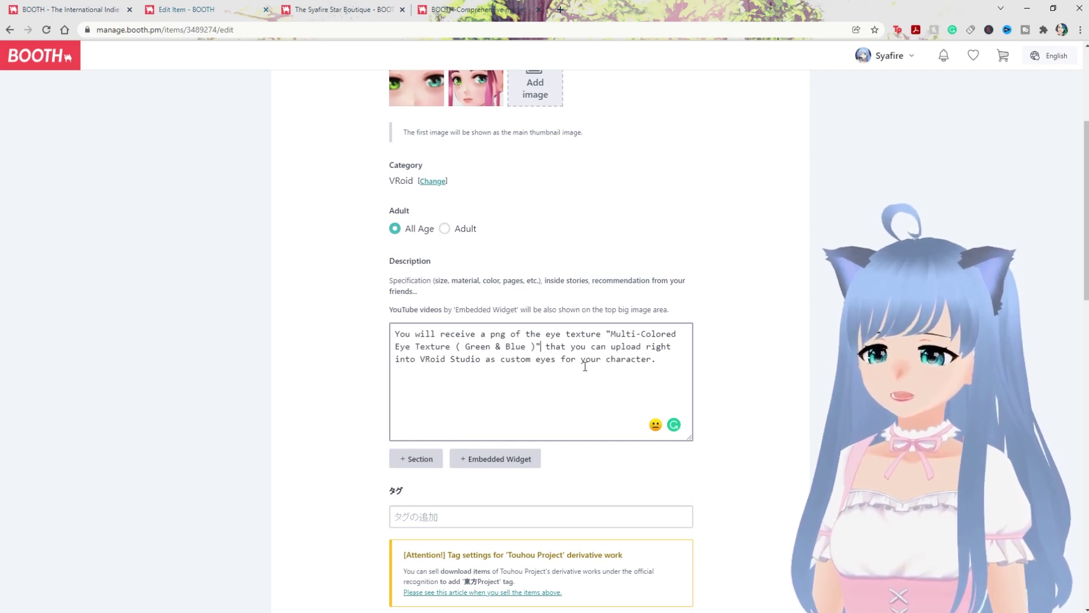
pyautogui.scroll(-2, 677, 363)
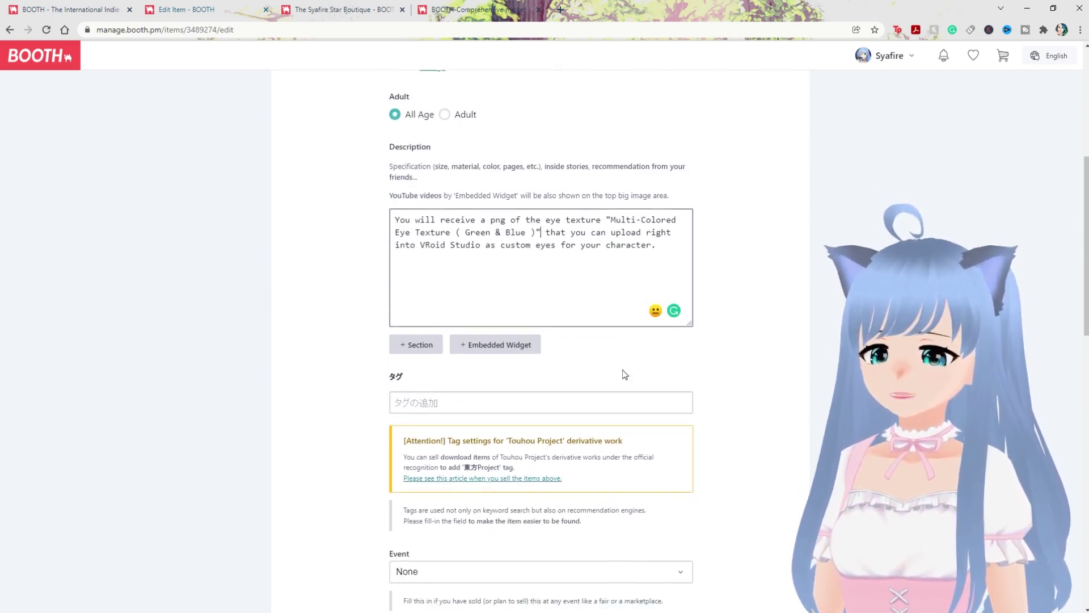
pyautogui.click(415, 346)
# - Enter the section headline 'How to Applu This Texture'
pyautogui.click(540, 375)
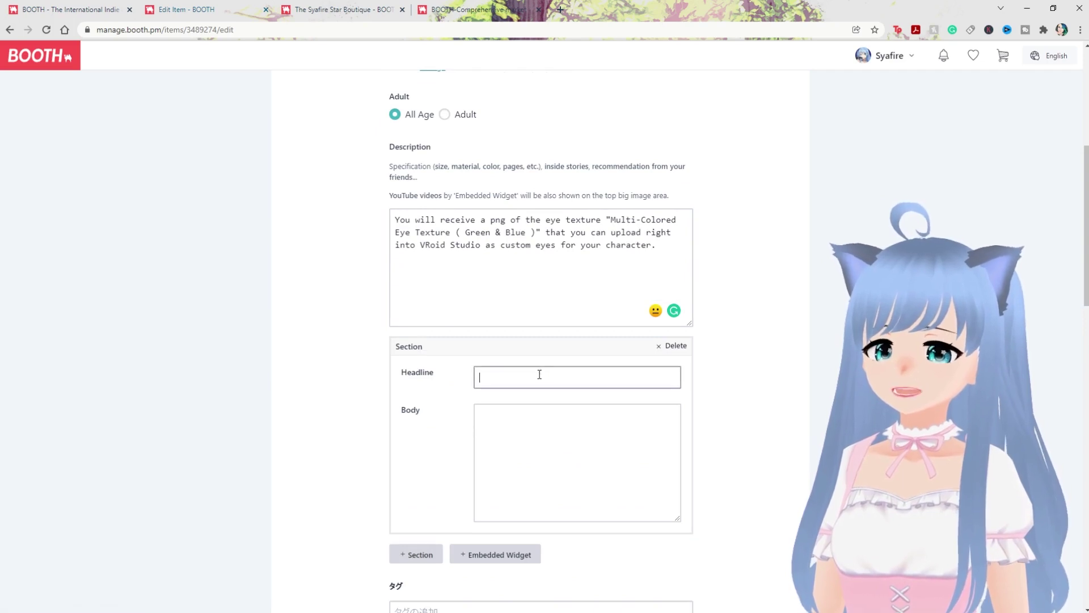
pyautogui.scroll(-1, 517, 311)
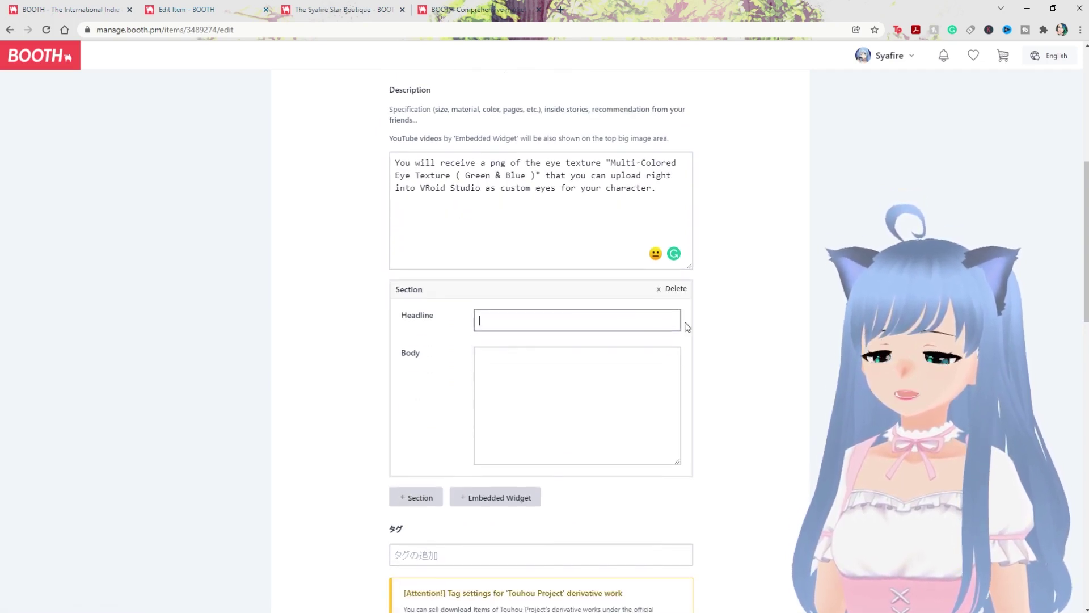
pyautogui.scroll(-1, 747, 346)
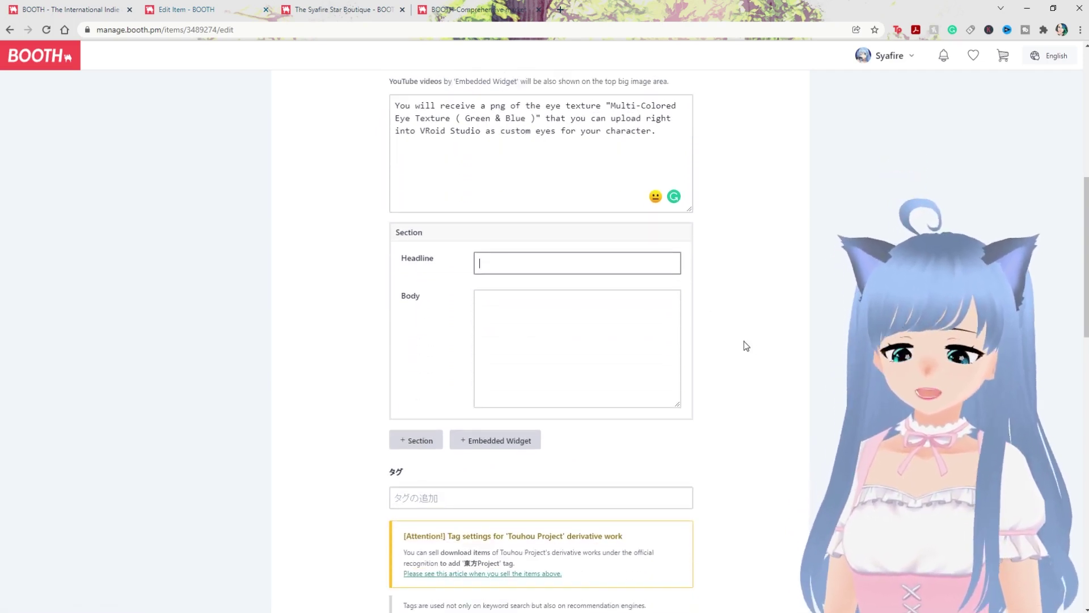
pyautogui.write('How to Applu')
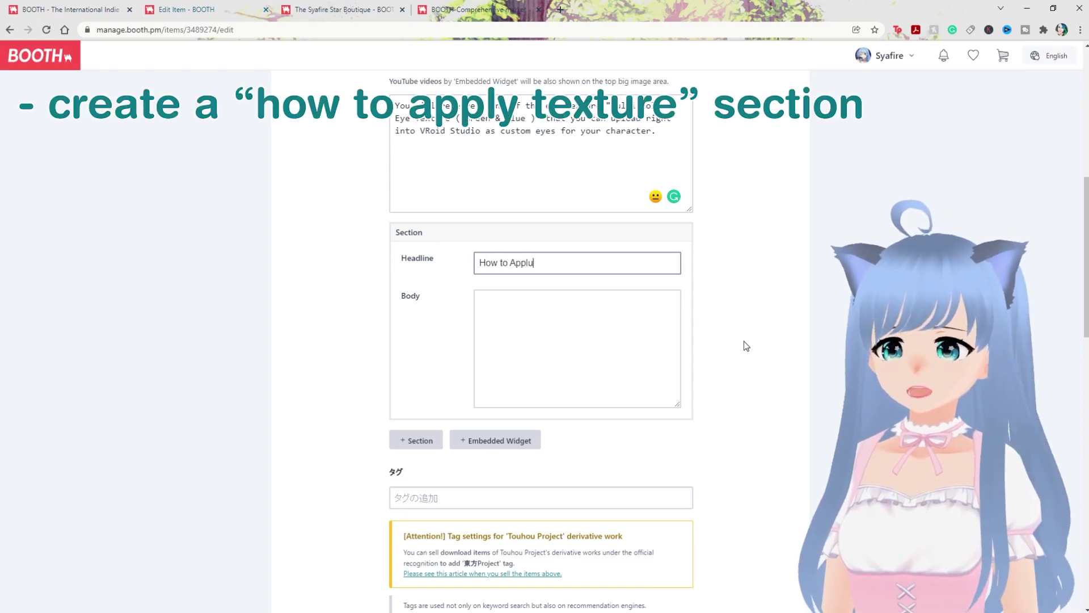
pyautogui.press('BackSpace')
pyautogui.write('y This Texture')
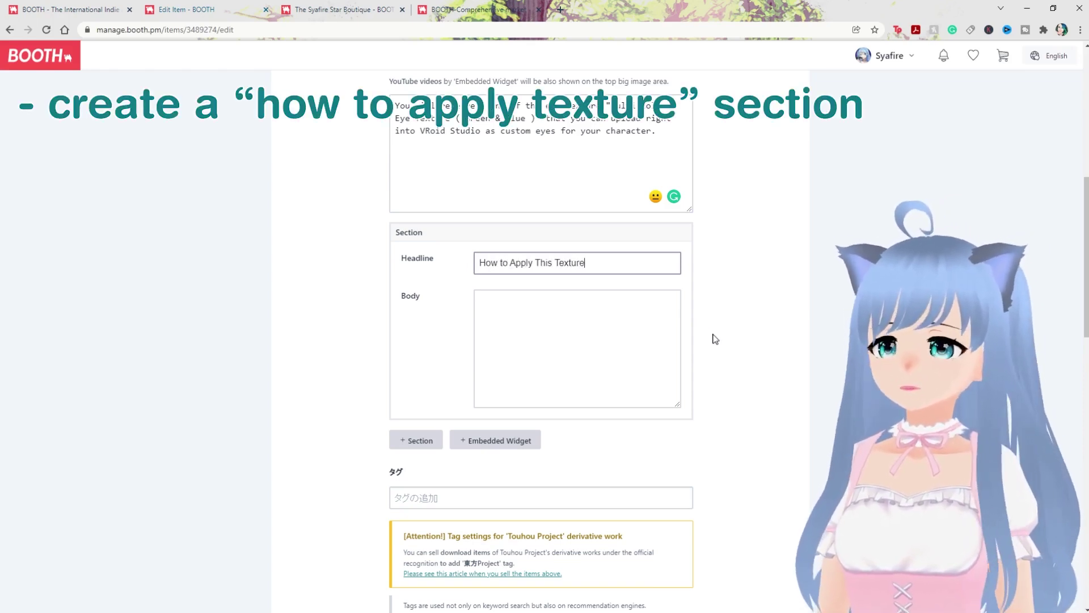
# - Paste the numbered VRoid import steps into the section body and tidy the trailing blank lines
pyautogui.click(616, 332)
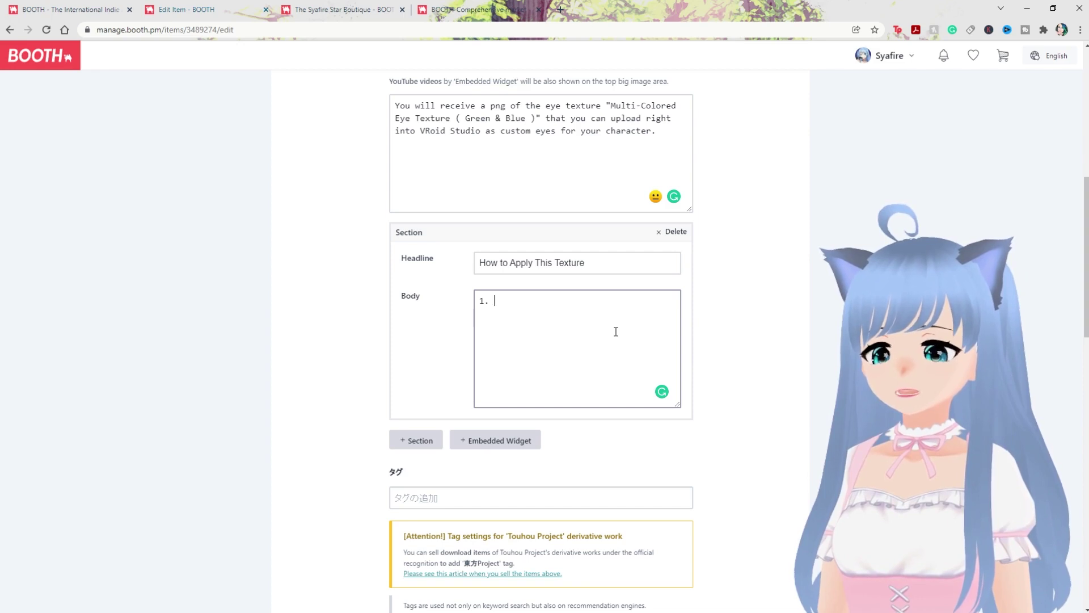
pyautogui.write('Download the PNG. 2. Navigate to the Iris Section in the New V1 VRoid. 3. Click edit texture upper right in VRoid Studio. 4. Click the plus sign to create a new layer. 5. Right-click on top of the new layer and select "import" 6. Select the PNG you download here. Your eye texture should now be visible on your model.')
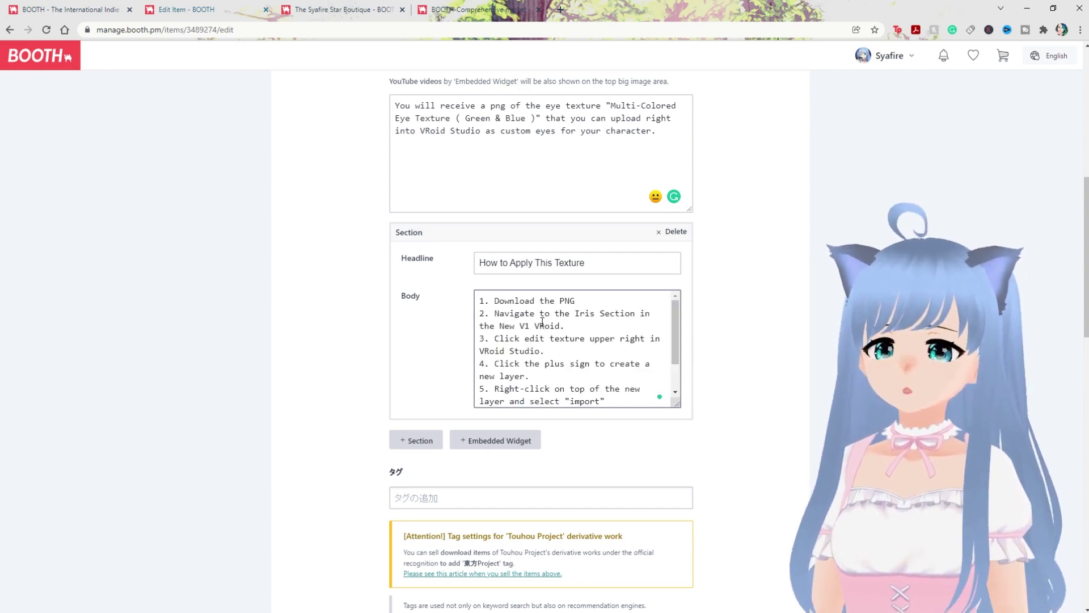
pyautogui.scroll(-5, 616, 332)
pyautogui.scroll(1, 594, 336)
pyautogui.scroll(1, 594, 336)
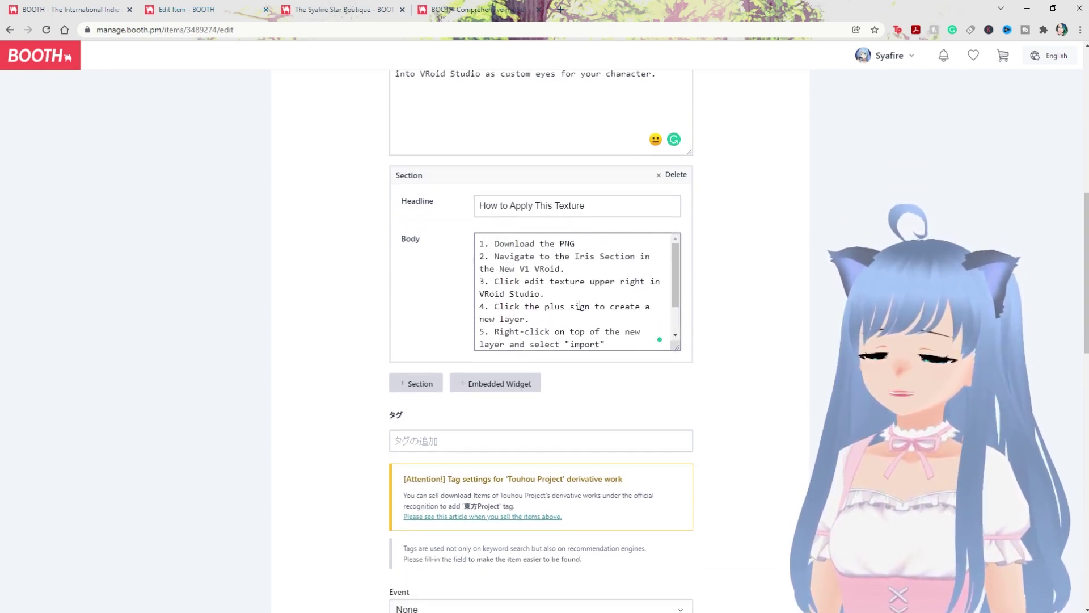
pyautogui.scroll(-2, 617, 329)
pyautogui.press('Return')
pyautogui.press('Return')
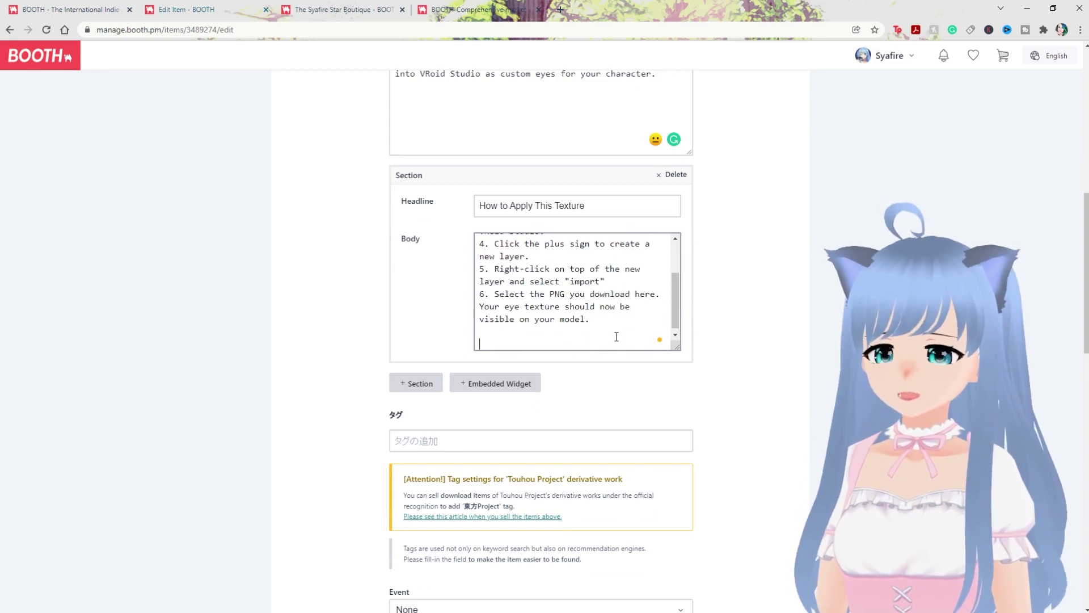
pyautogui.press('BackSpace')
pyautogui.press('BackSpace')
pyautogui.scroll(2, 560, 299)
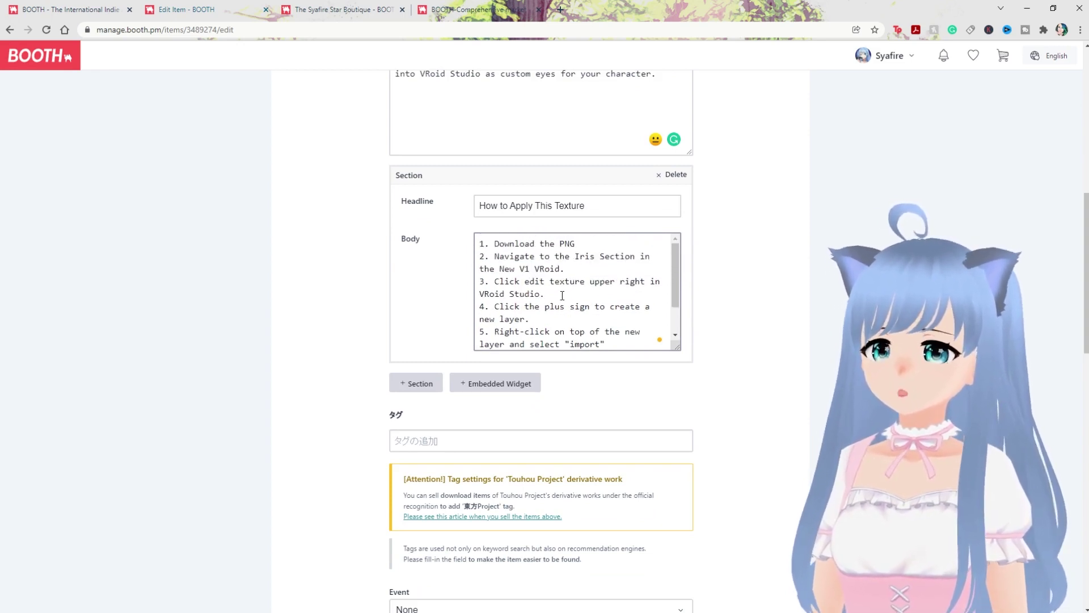
# - Add a second section headed 'Terms Of Service'
pyautogui.click(417, 384)
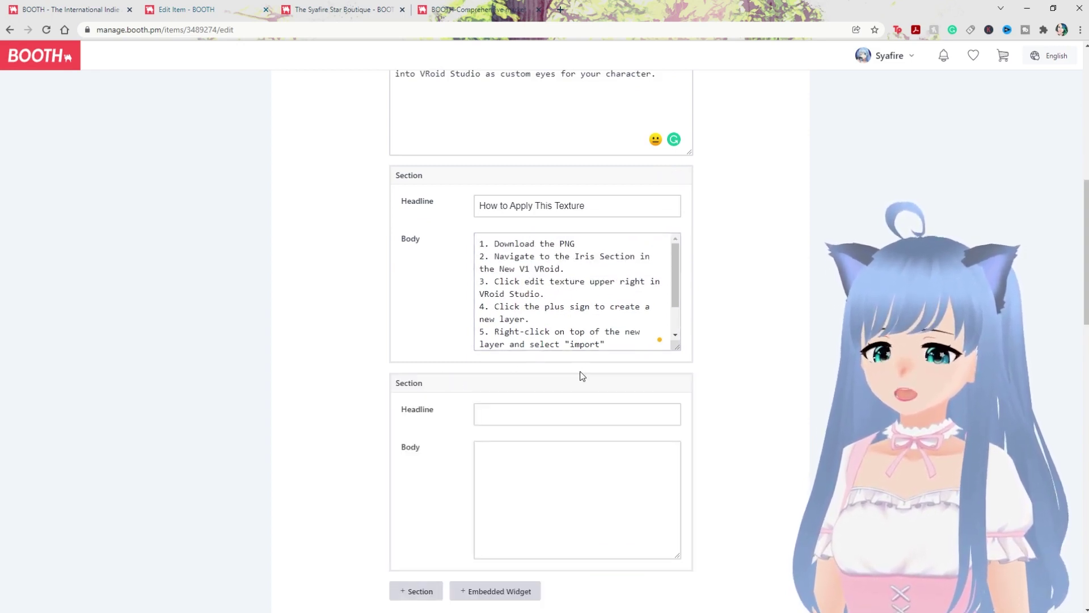
pyautogui.scroll(-1, 765, 411)
pyautogui.click(531, 350)
pyautogui.write('Terms Of Service')
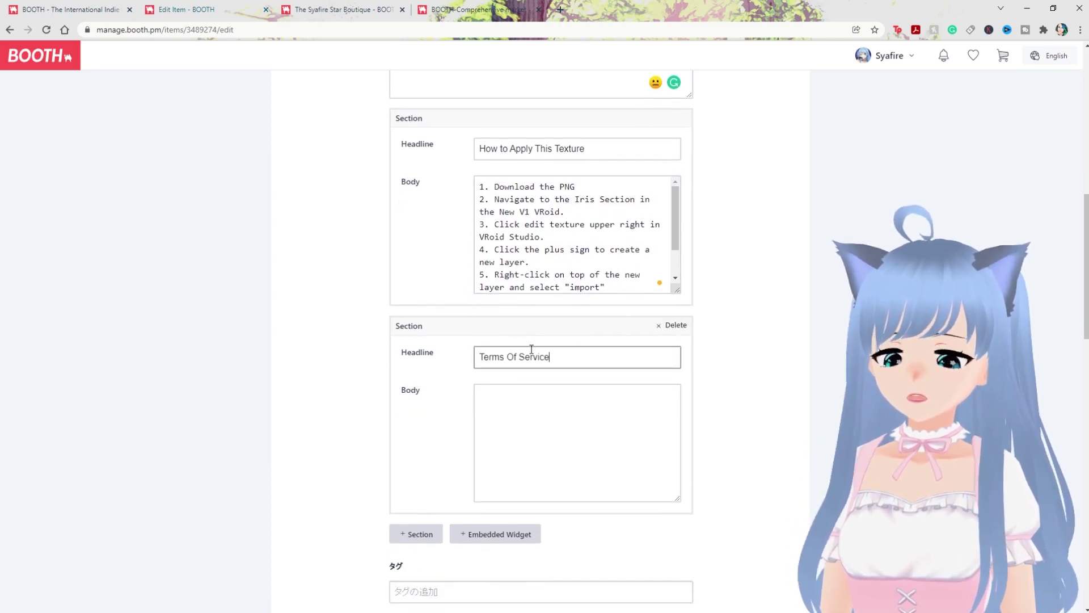
pyautogui.click(563, 406)
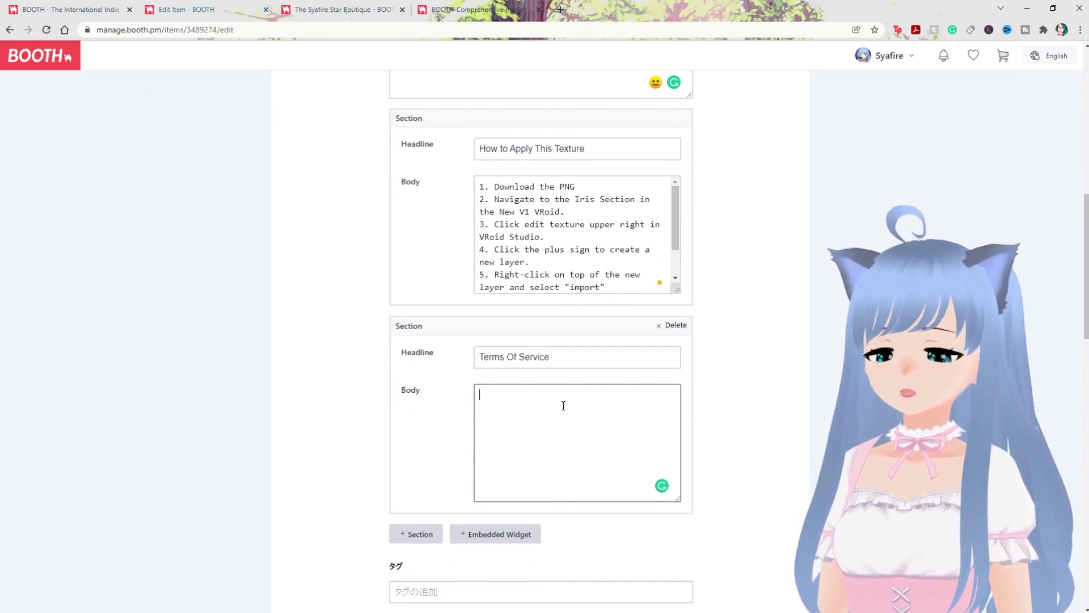
# - Copy the terms of use text from the shop's Lovely Lavender Top listing
pyautogui.scroll(1, 511, 304)
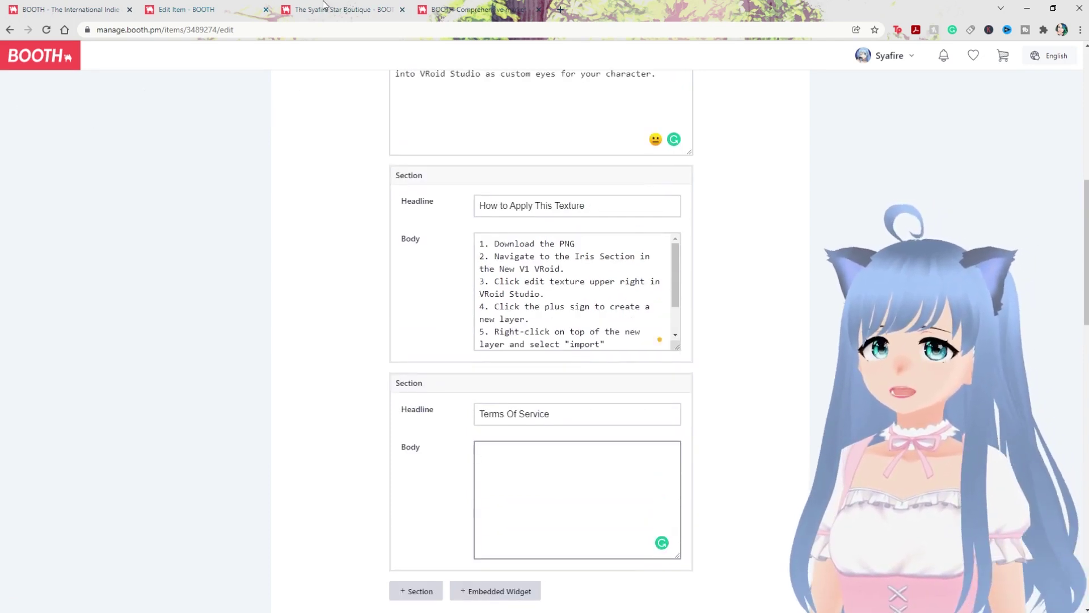
pyautogui.hotkey('ctrl', 'Tab')
pyautogui.scroll(-5, 502, 244)
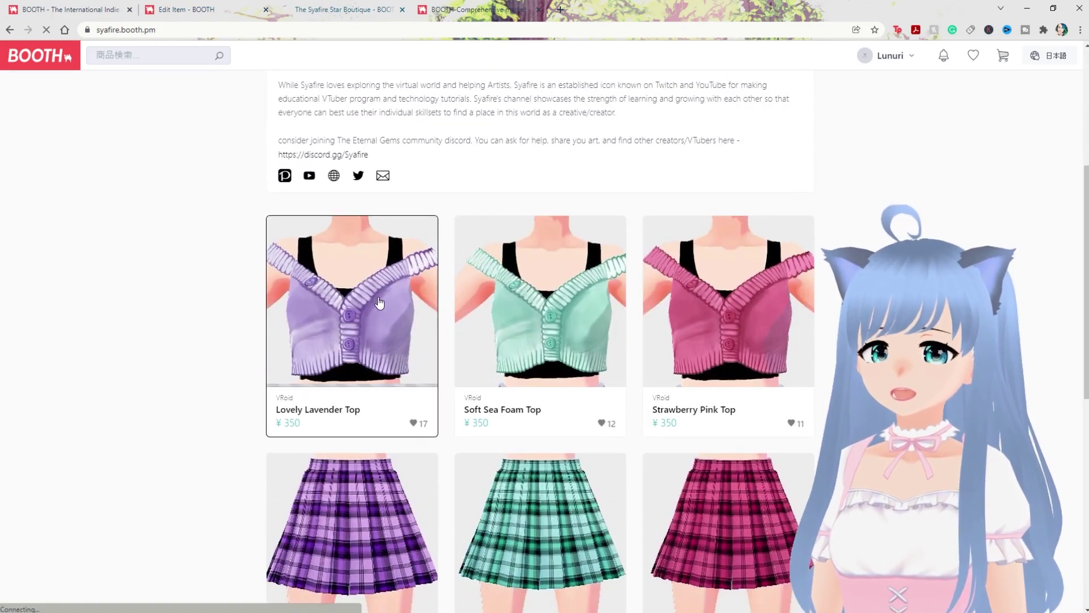
pyautogui.click(426, 295)
pyautogui.scroll(-10, 459, 297)
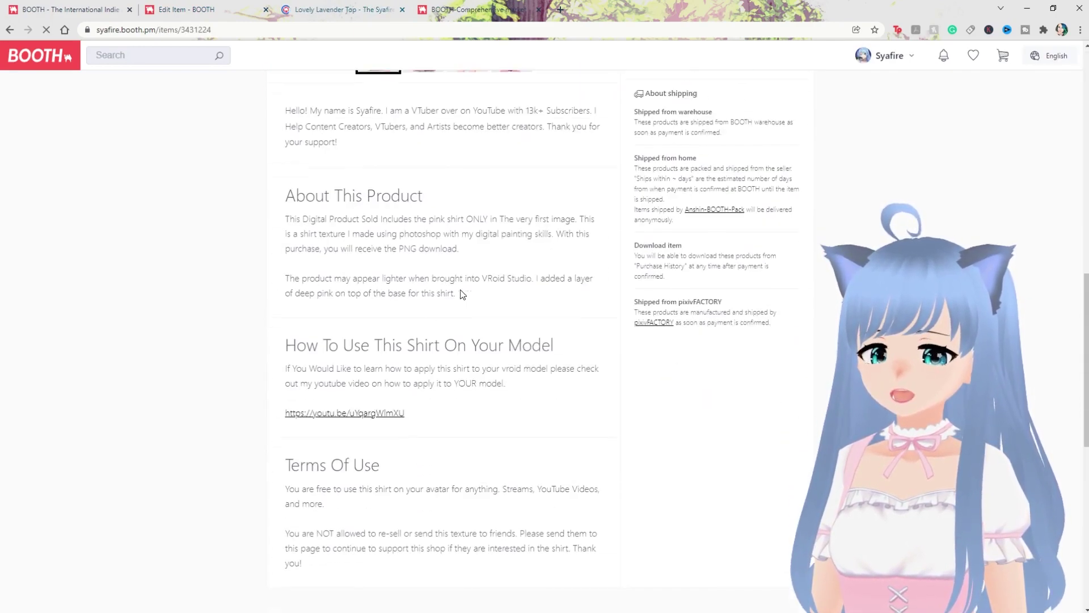
pyautogui.scroll(-3, 434, 409)
pyautogui.moveTo(373, 408); pyautogui.dragTo(293, 324)
pyautogui.hotkey('ctrl', 'c')
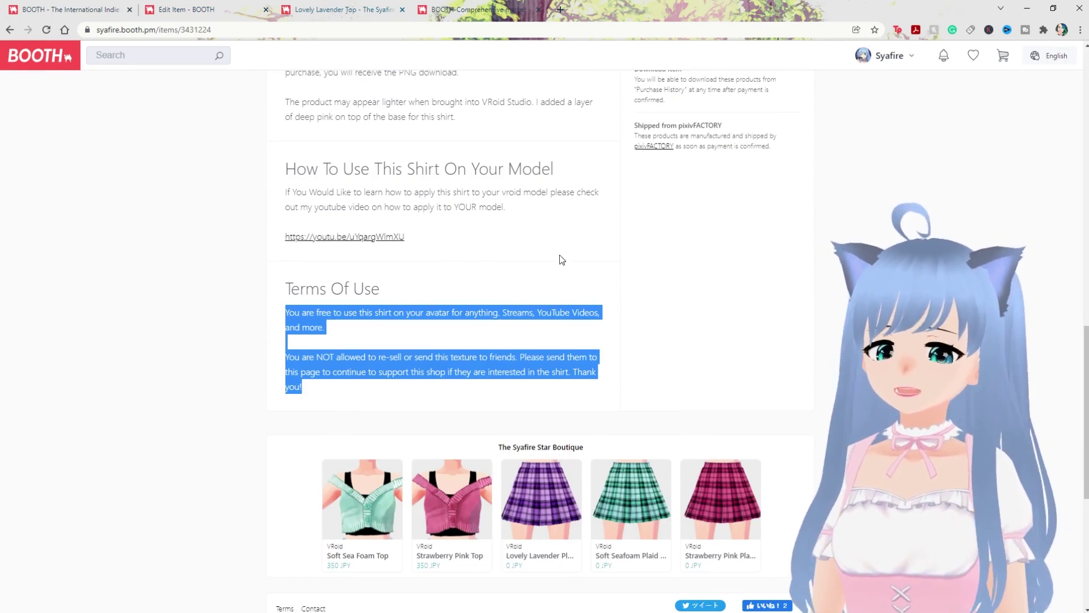
pyautogui.click(68, 9)
pyautogui.click(340, 9)
pyautogui.click(187, 4)
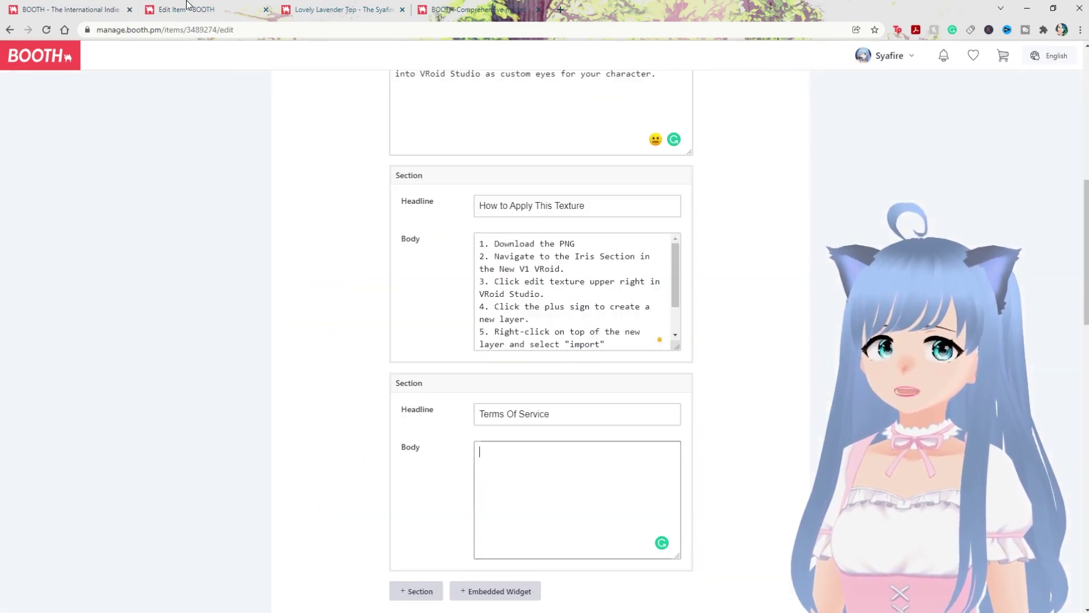
# - Paste the copied terms into the Terms Of Service body and review it
pyautogui.hotkey('ctrl', 'v')
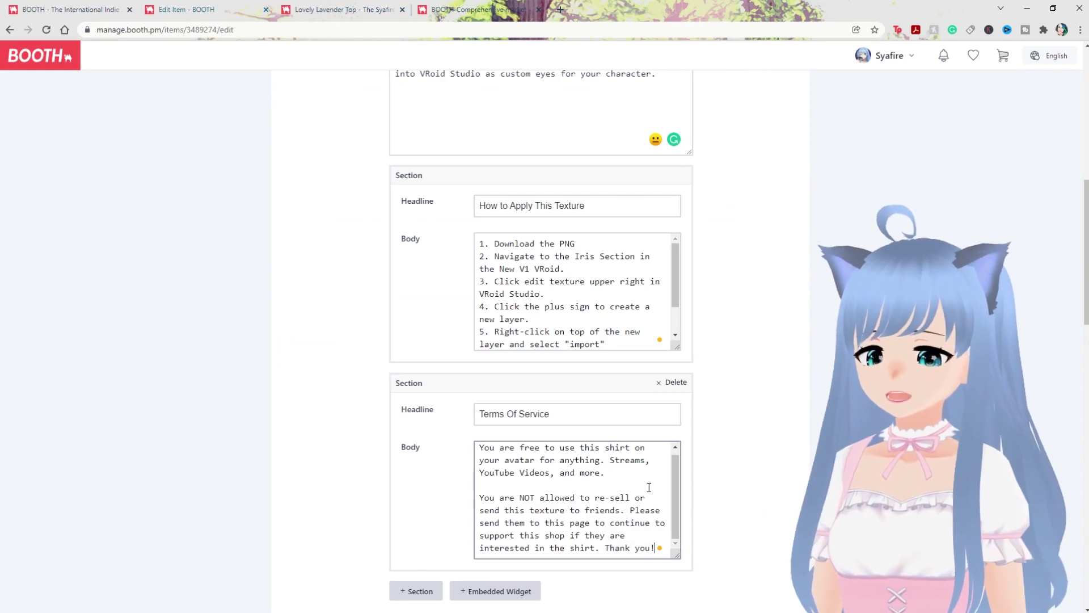
pyautogui.scroll(-1, 756, 486)
pyautogui.scroll(-6, 683, 450)
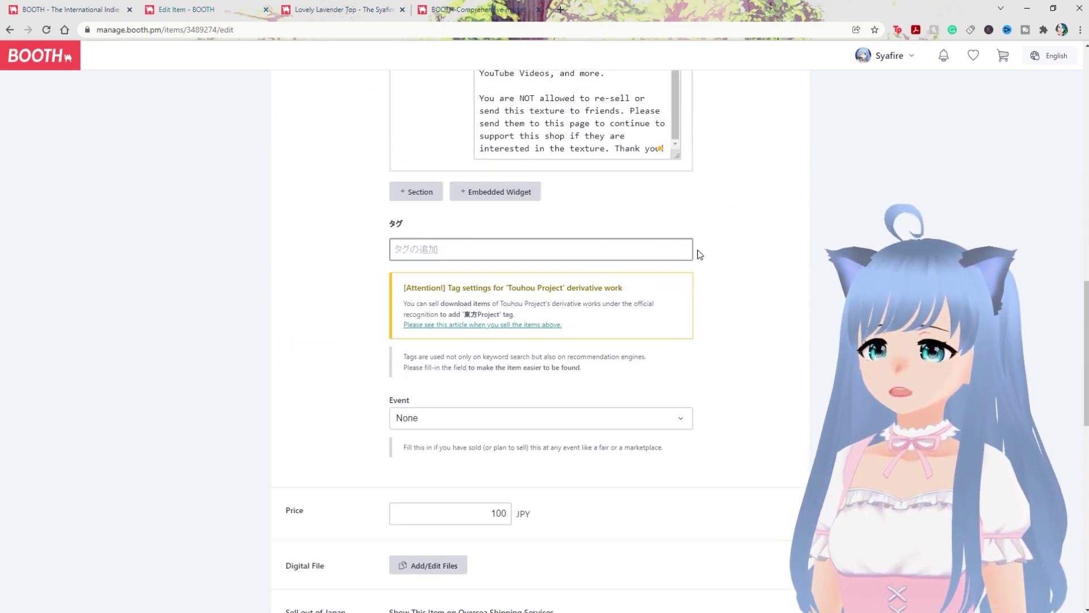
pyautogui.scroll(2, 732, 301)
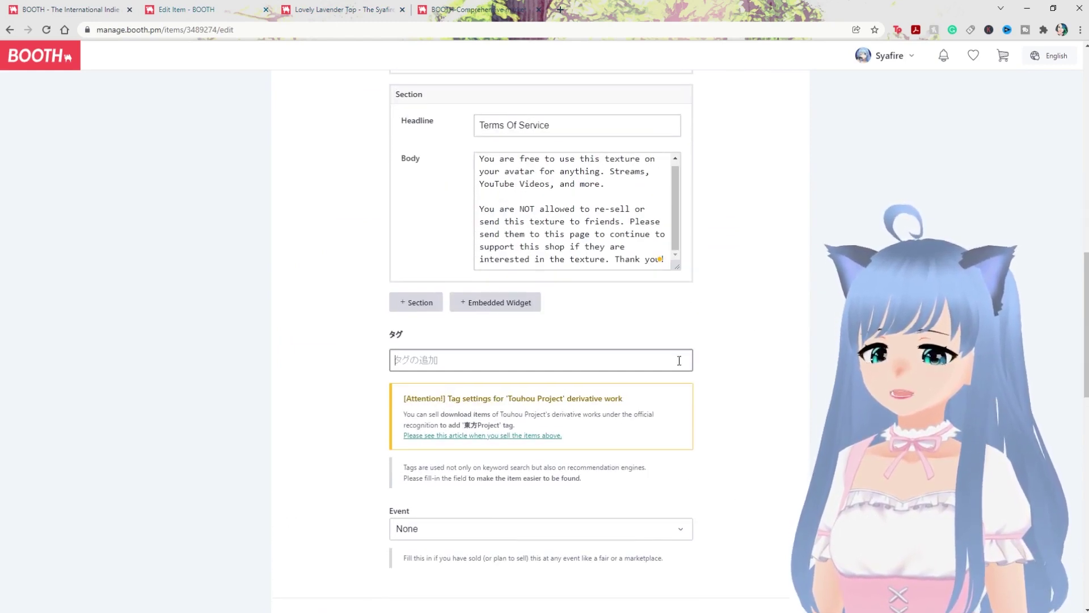
pyautogui.scroll(-1, 794, 352)
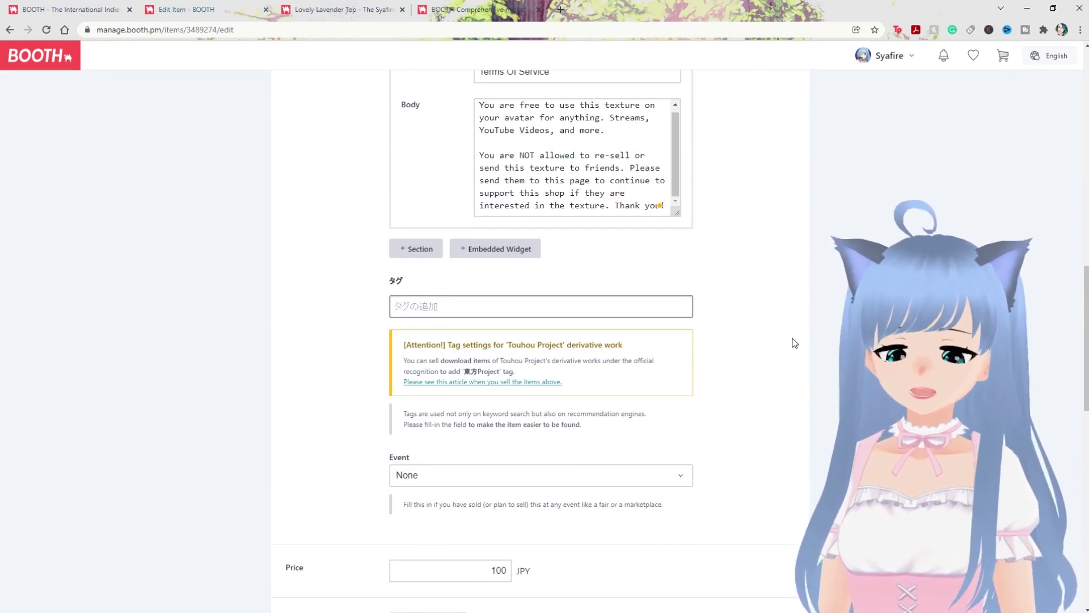
# - Add Vroid and Vroidstudio as tags from the suggestion list
pyautogui.write('Vroid')
pyautogui.click(510, 352)
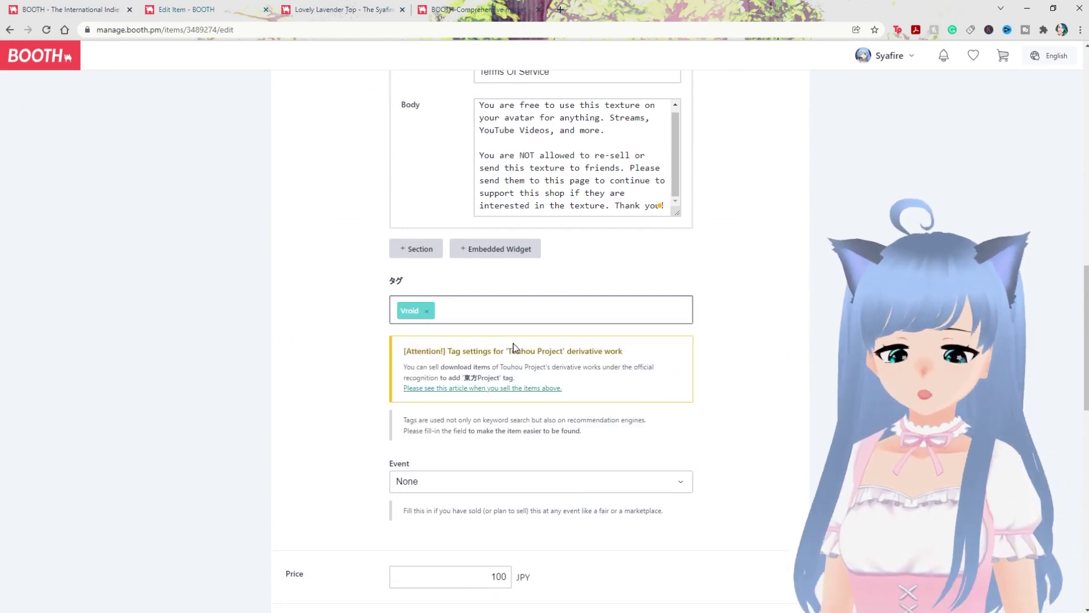
pyautogui.write('Vroid studio')
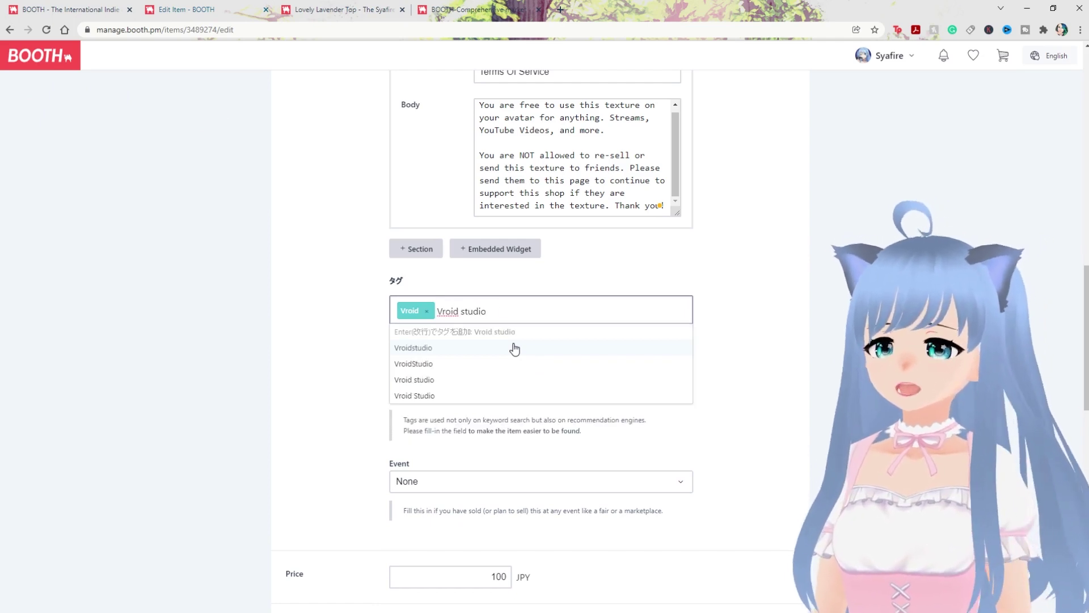
pyautogui.click(515, 347)
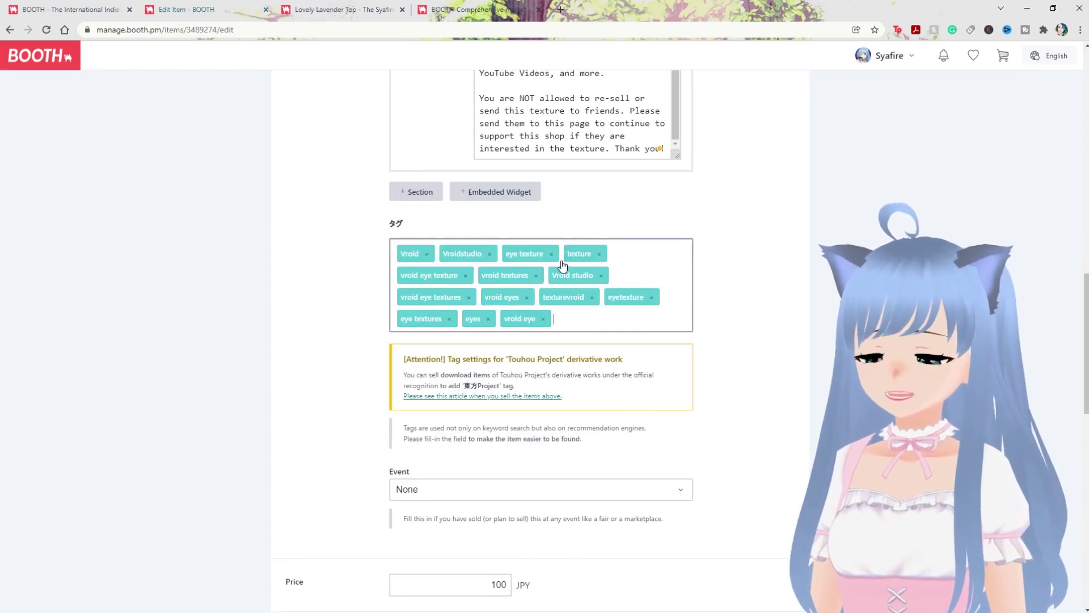
pyautogui.scroll(3, 440, 259)
pyautogui.scroll(-2, 442, 340)
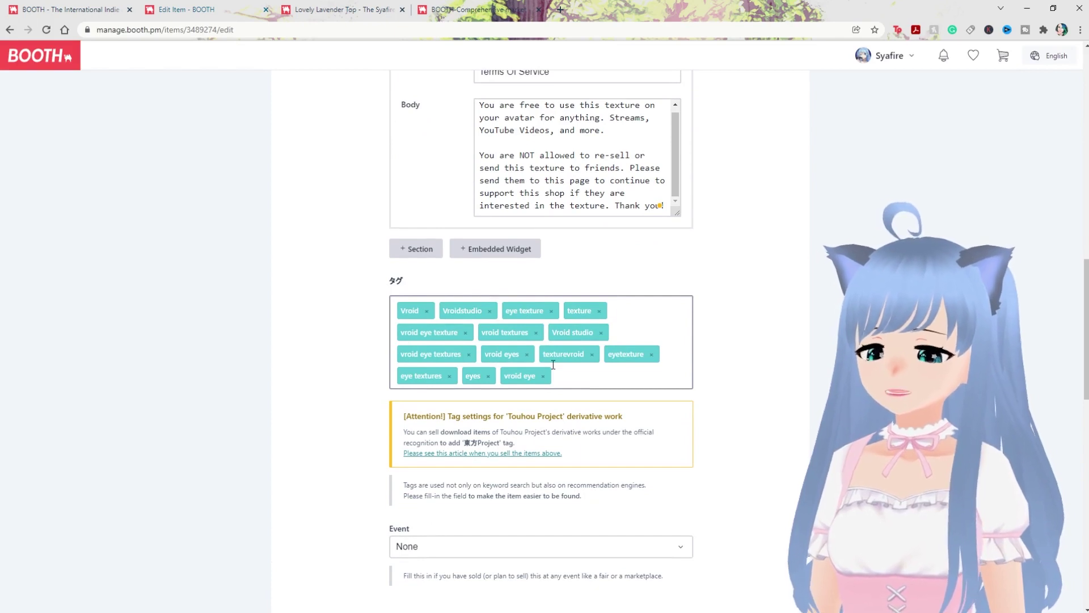
pyautogui.scroll(-6, 553, 364)
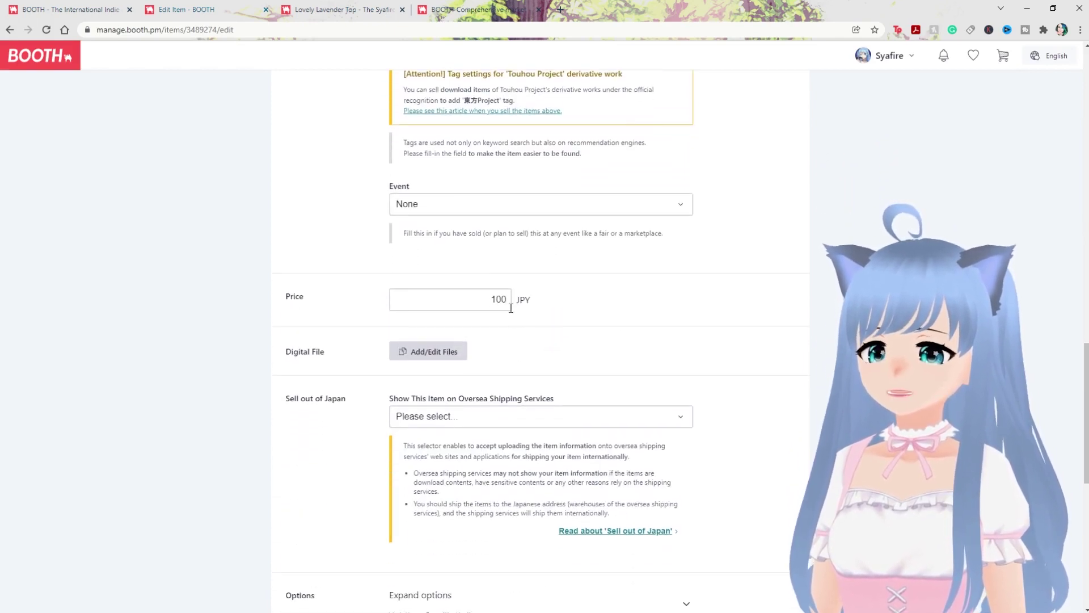
# - Replace the 0 in the Price field with 100 JPY
pyautogui.doubleClick(495, 301)
pyautogui.write('0')
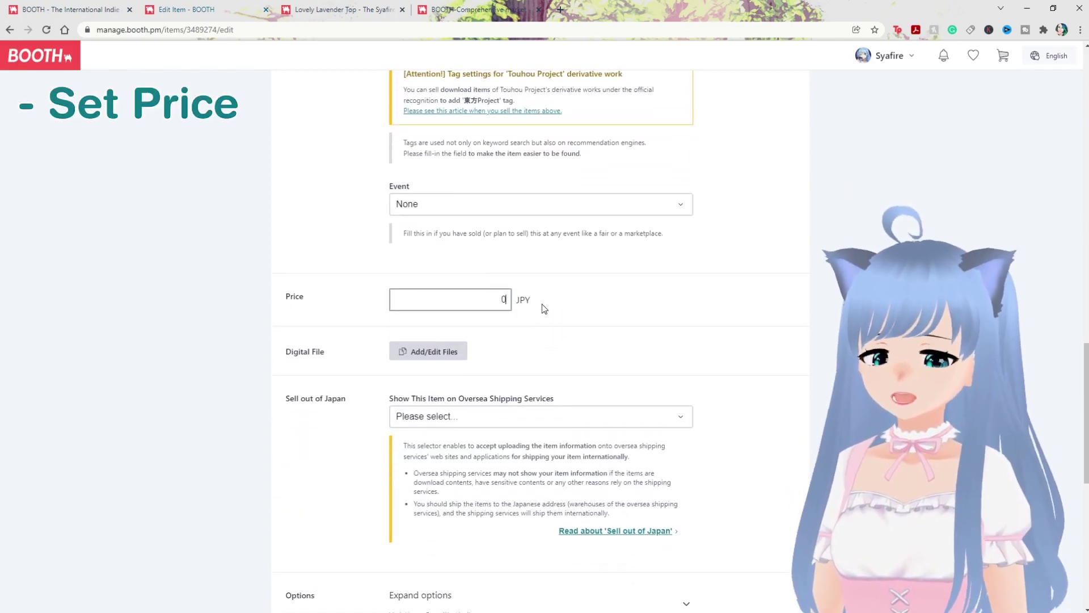
pyautogui.press('BackSpace')
pyautogui.write('100')
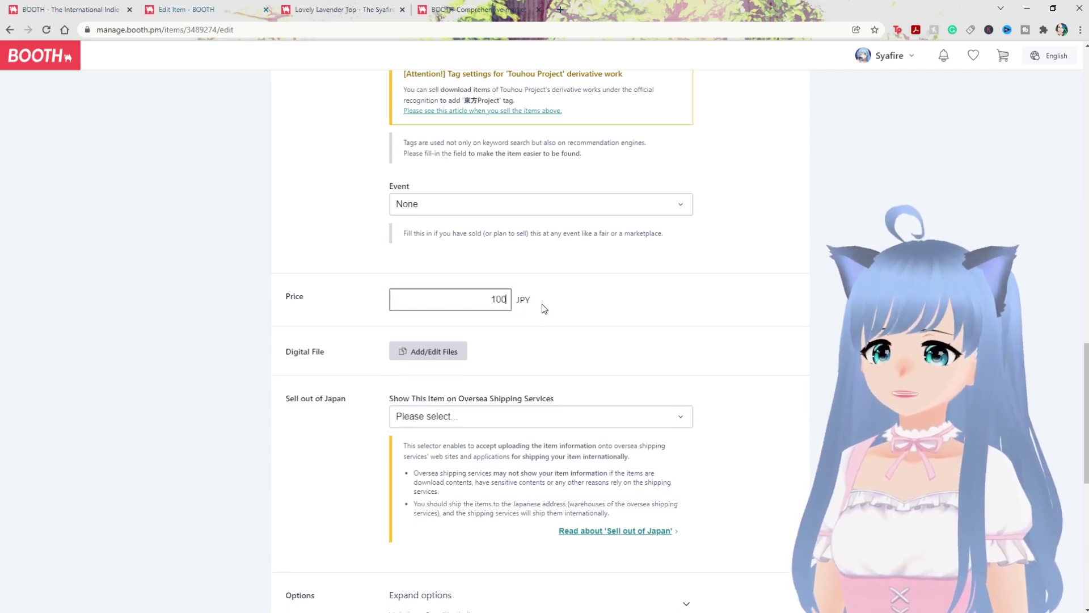
pyautogui.click(541, 302)
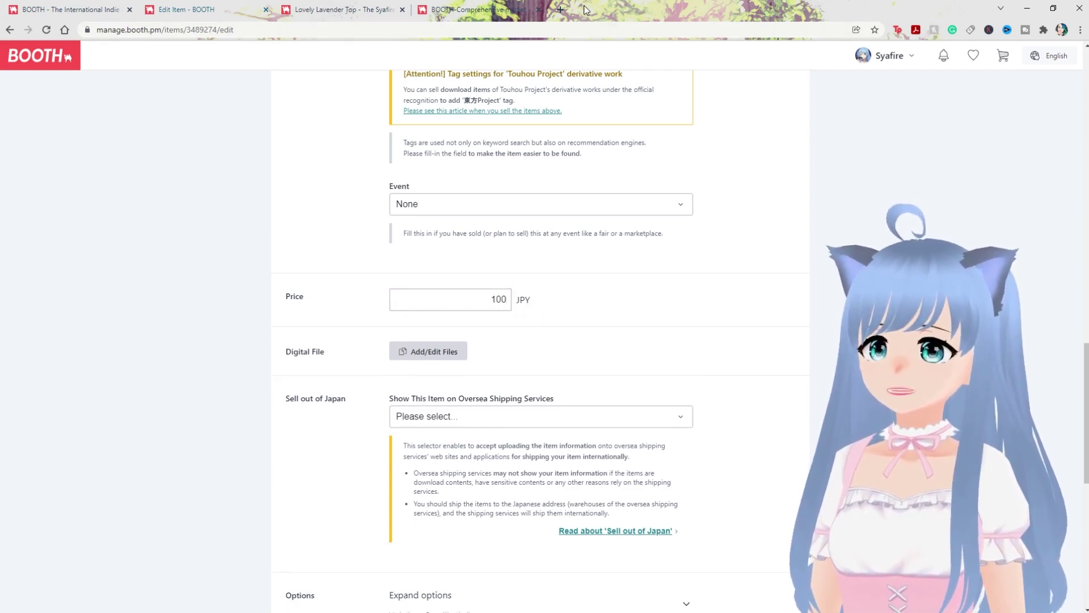
# - In a new tab, search '100 JPn converted to usd' and highlight the 0.88 USD result
pyautogui.click(563, 9)
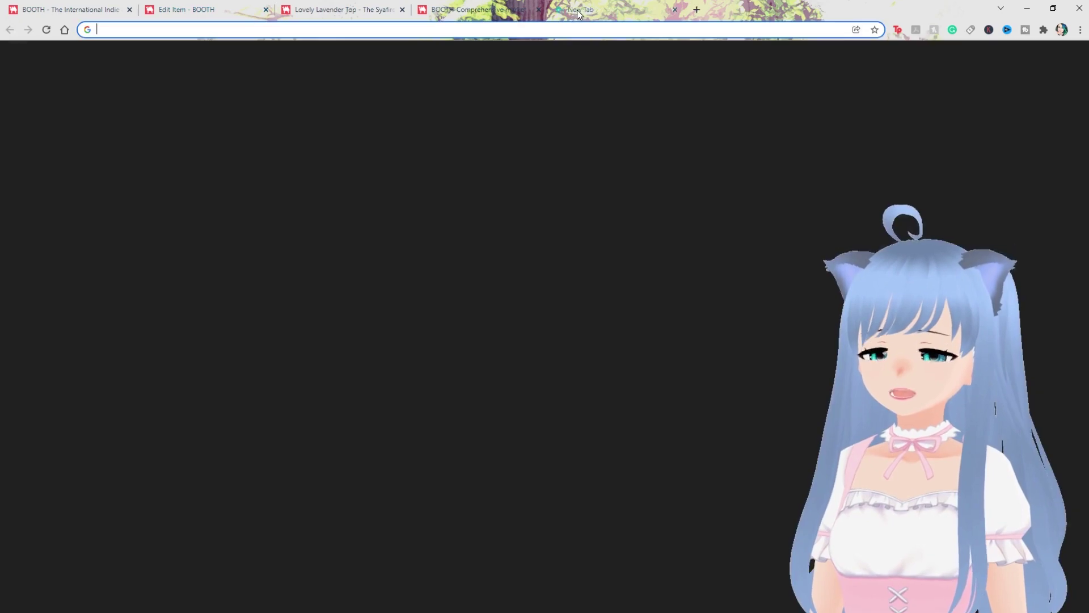
pyautogui.write('10')
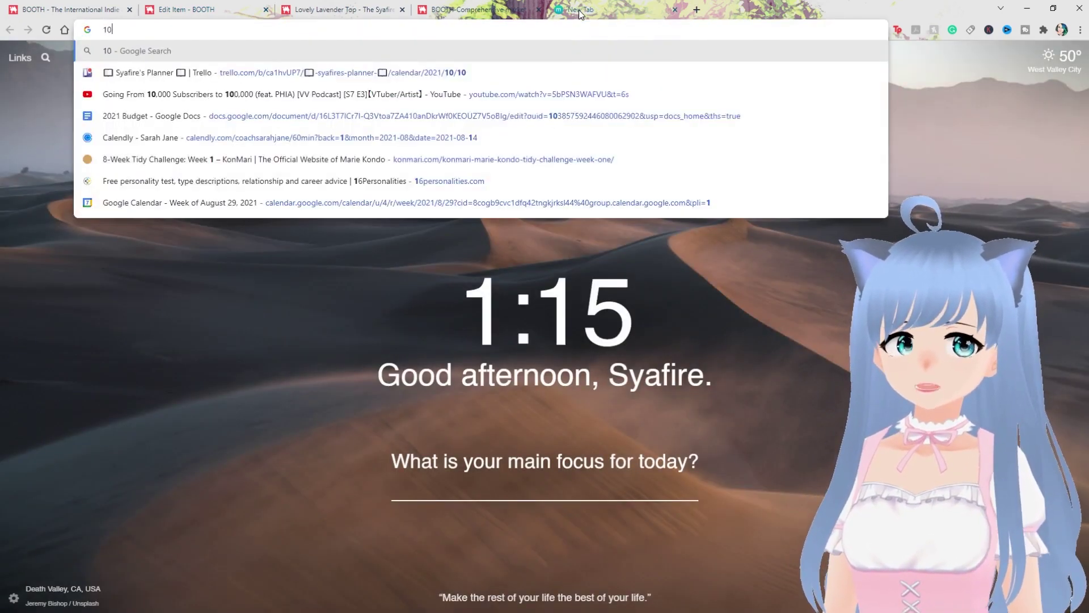
pyautogui.write('0 JPn')
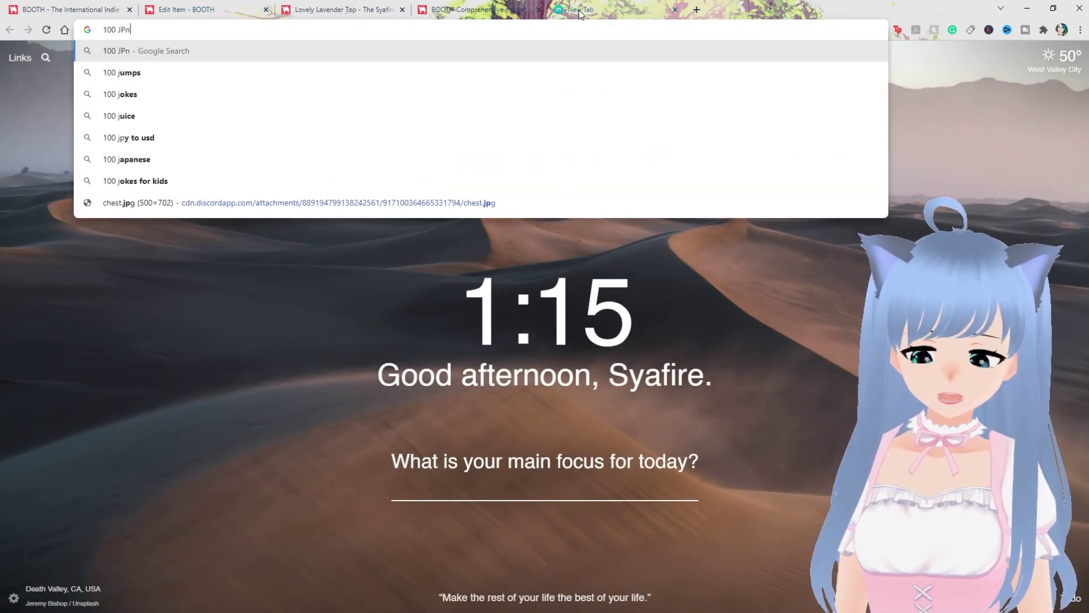
pyautogui.write(' converted to usd')
pyautogui.press('Return')
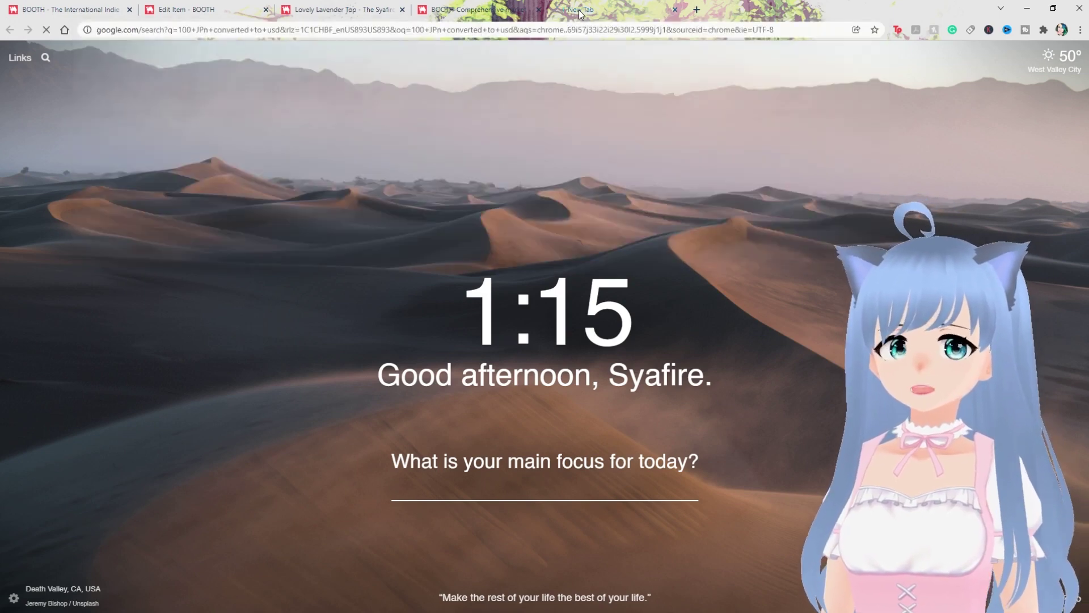
pyautogui.moveTo(134, 251); pyautogui.dragTo(150, 243)
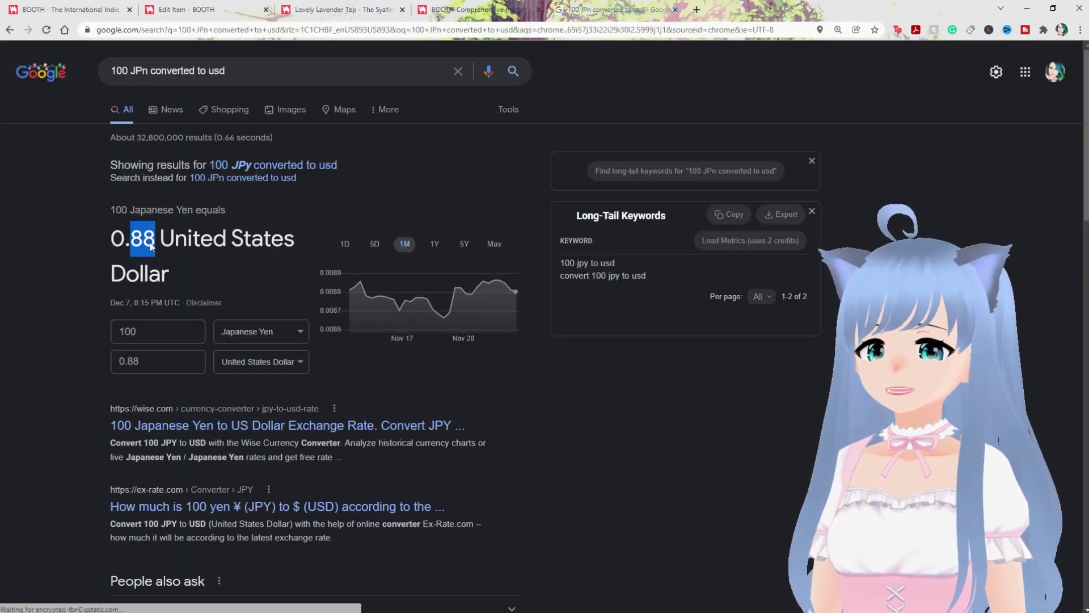
# - Upload 'Multi-Colored Eye Texture ( Green & Blue ).png' as the item's downloadable file
pyautogui.click(509, 7)
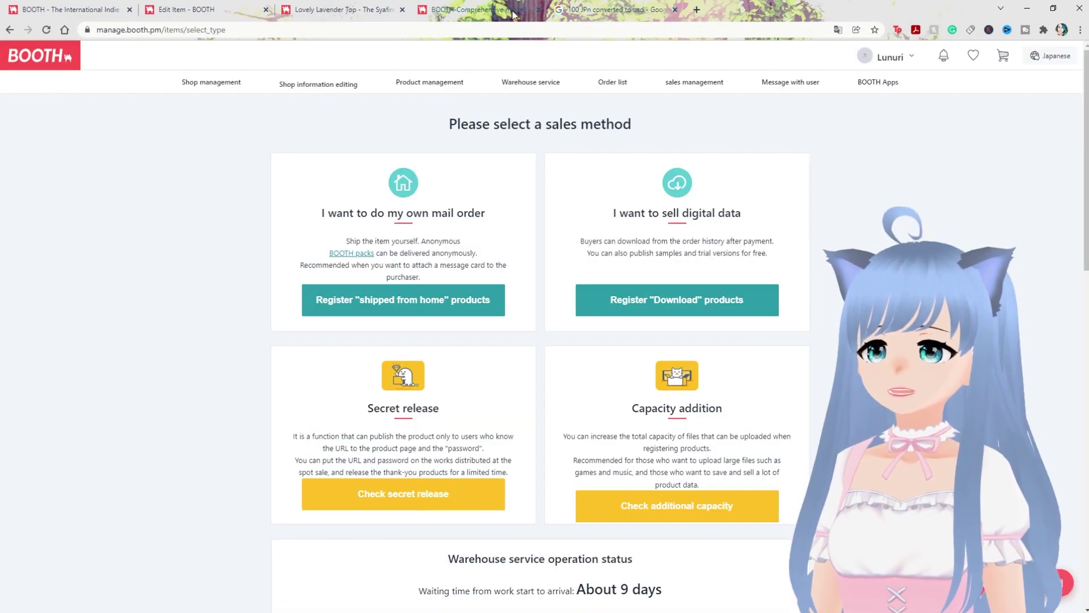
pyautogui.click(369, 6)
pyautogui.click(172, 8)
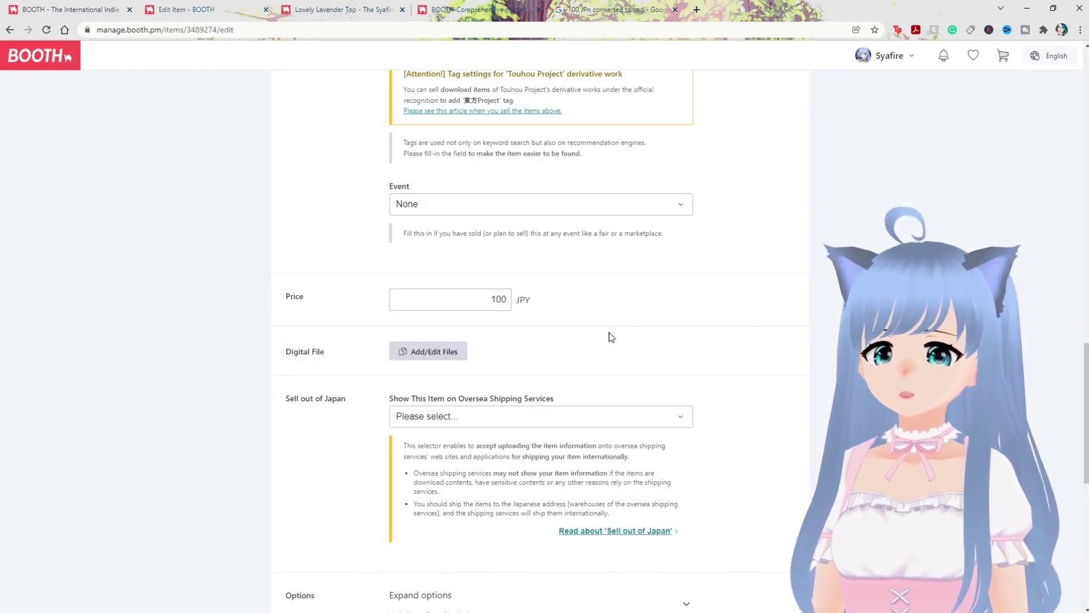
pyautogui.scroll(-2, 497, 291)
pyautogui.click(433, 238)
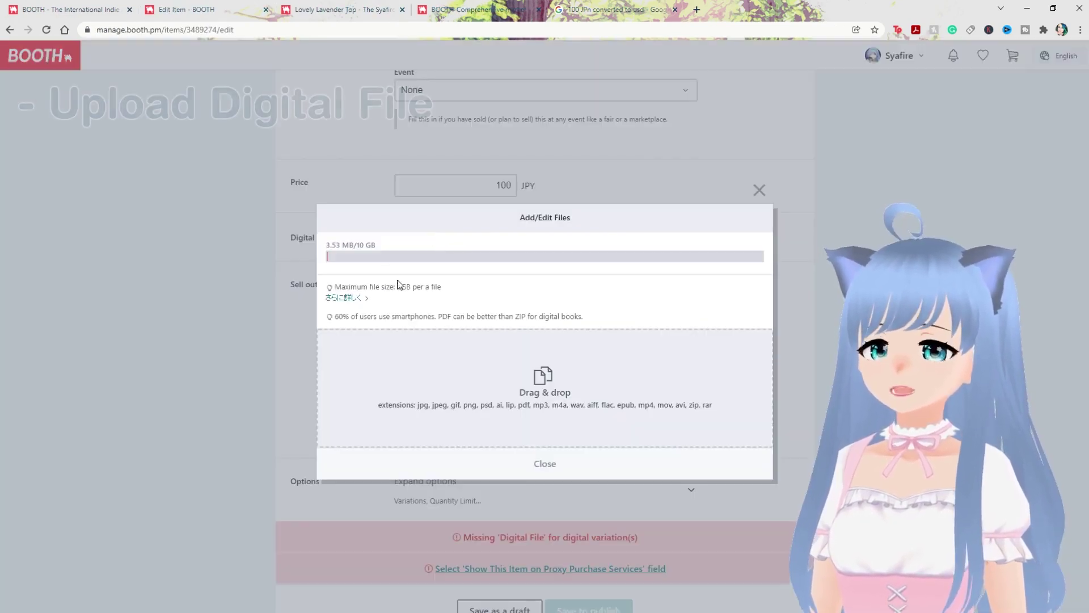
pyautogui.click(501, 380)
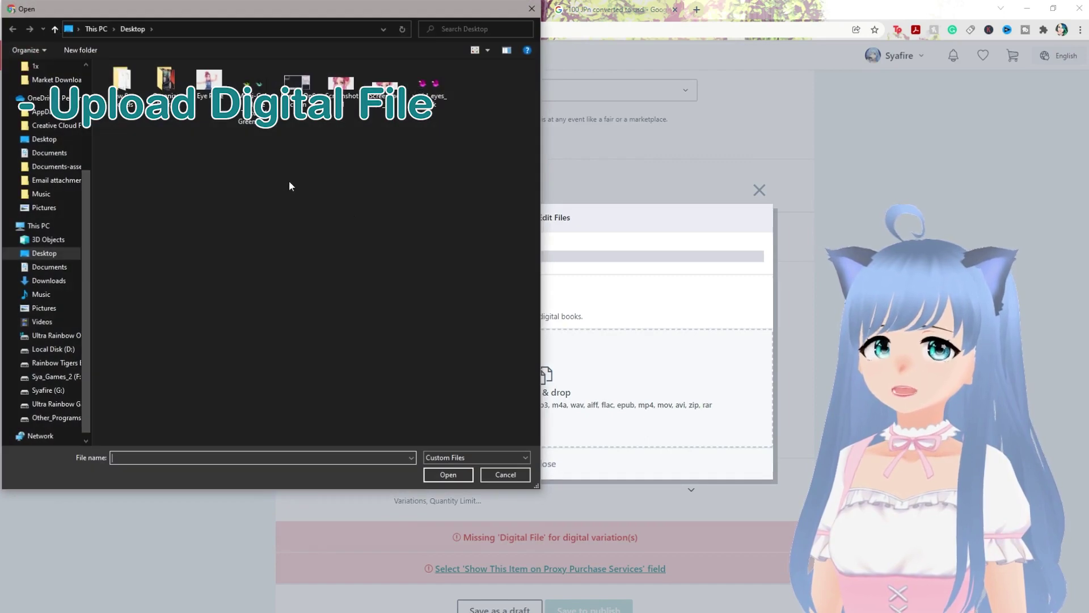
pyautogui.click(258, 87)
pyautogui.doubleClick(258, 86)
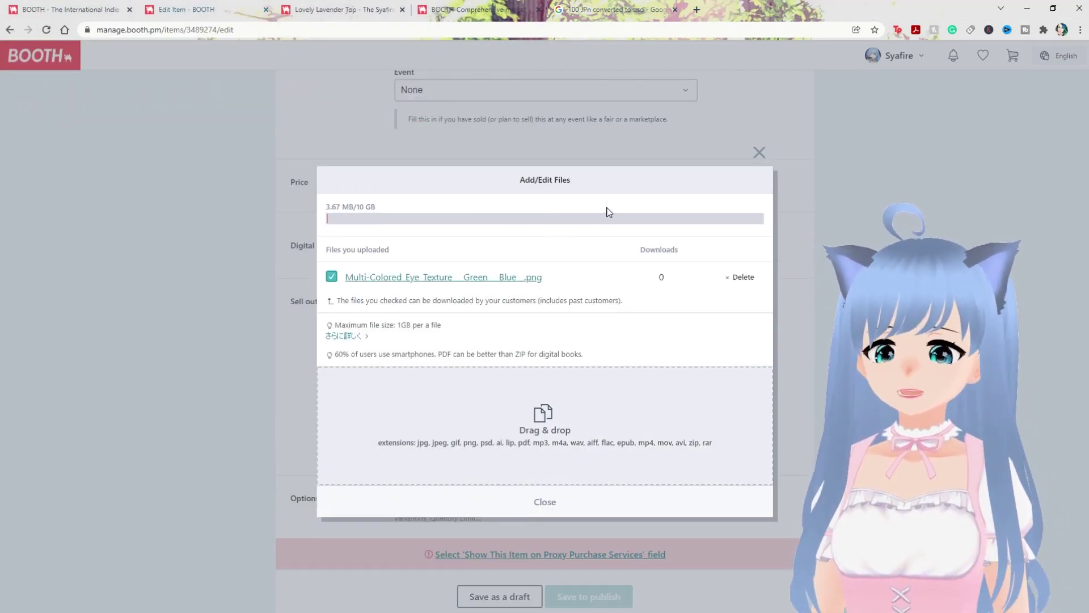
pyautogui.click(770, 169)
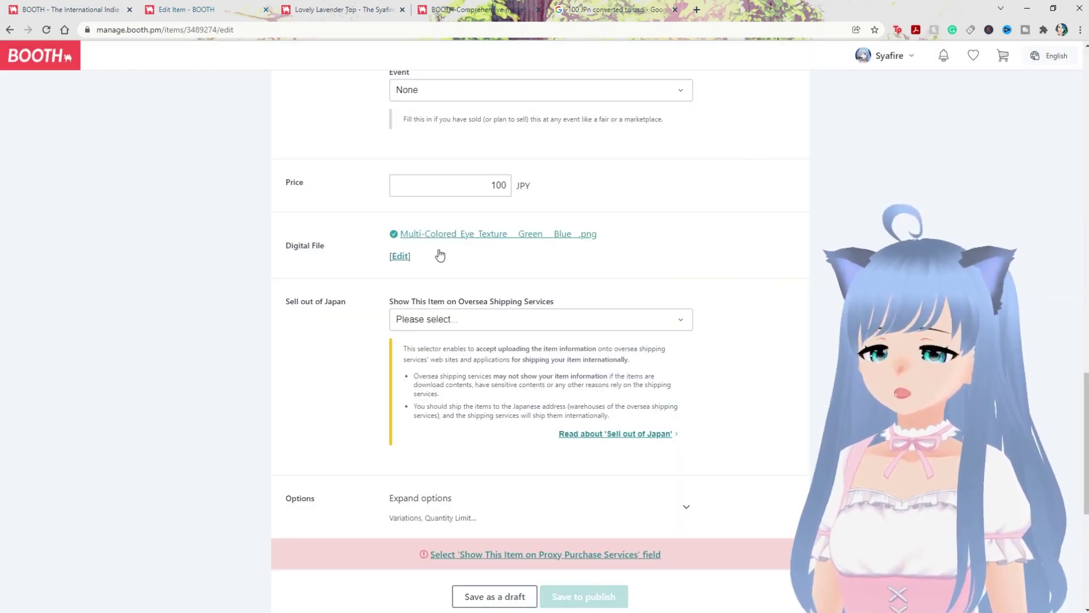
# - Set Show This Item on Oversea Shipping Services to Accepted and expand the variation options
pyautogui.scroll(-2, 516, 250)
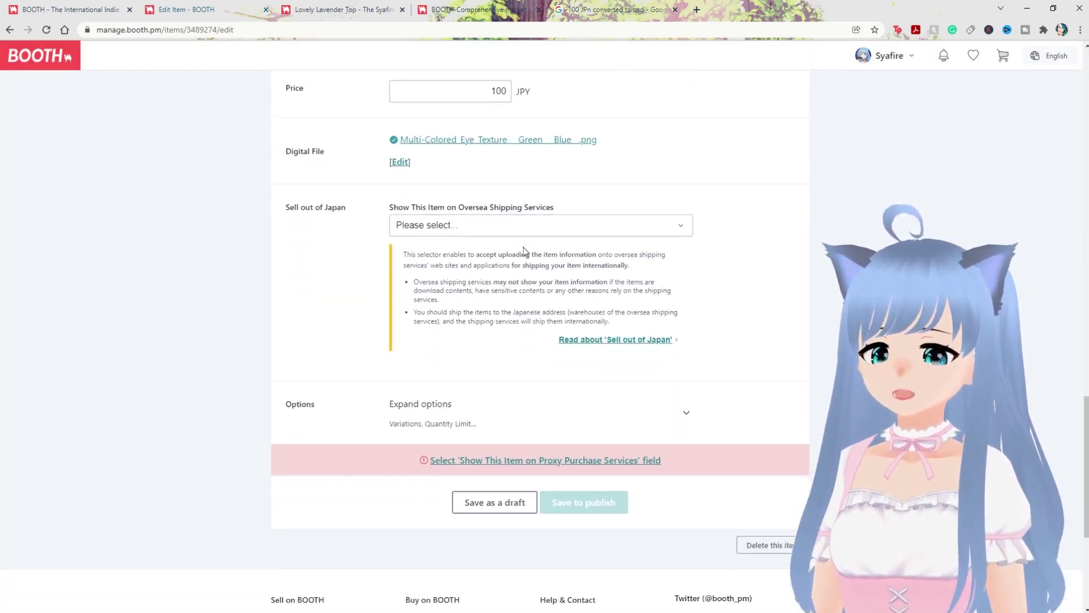
pyautogui.scroll(1, 510, 255)
pyautogui.click(463, 261)
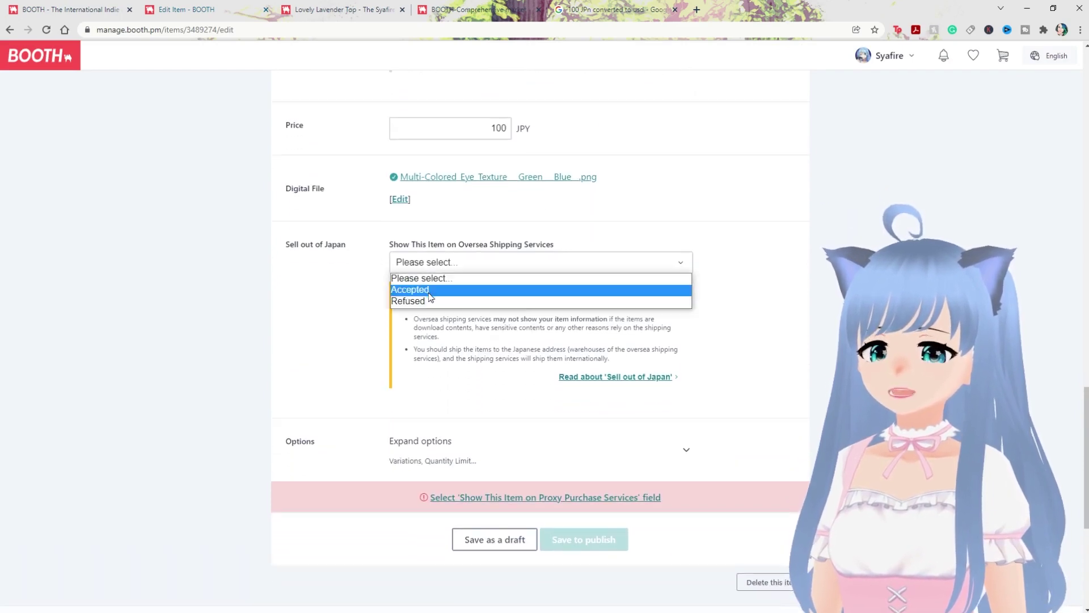
pyautogui.click(430, 290)
pyautogui.scroll(-1, 575, 344)
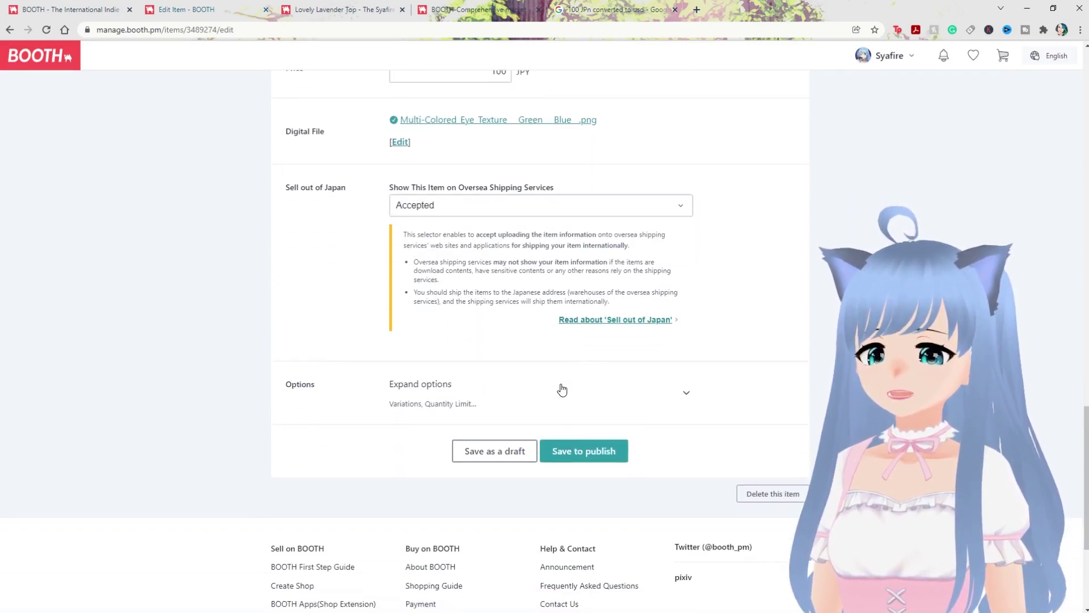
pyautogui.click(496, 394)
pyautogui.scroll(-1, 397, 368)
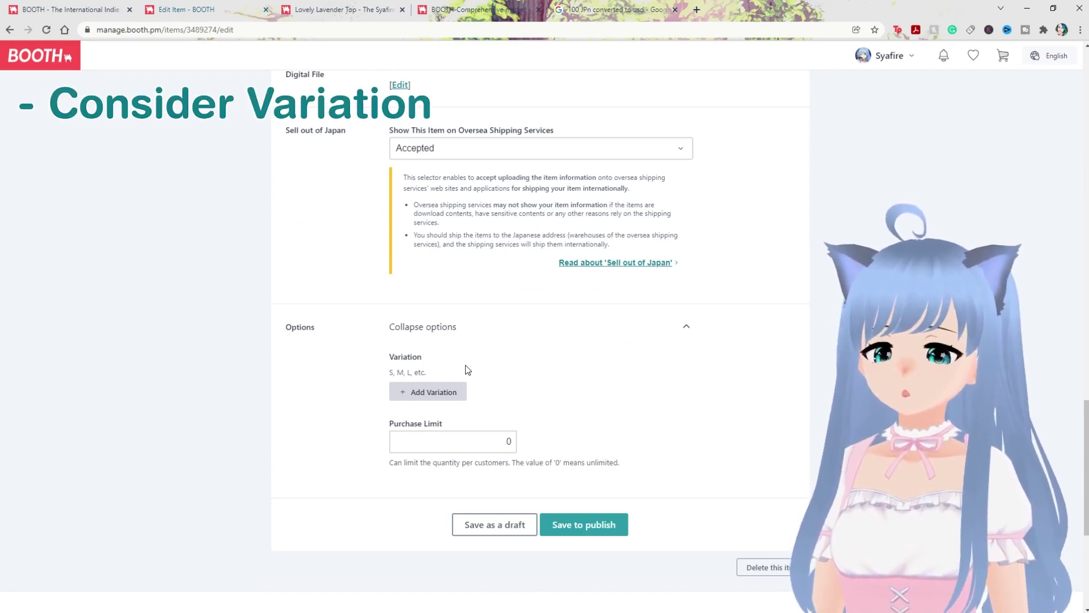
# - Set the purchase limit to 5 and save the listing to publish it
pyautogui.moveTo(495, 440); pyautogui.dragTo(527, 446)
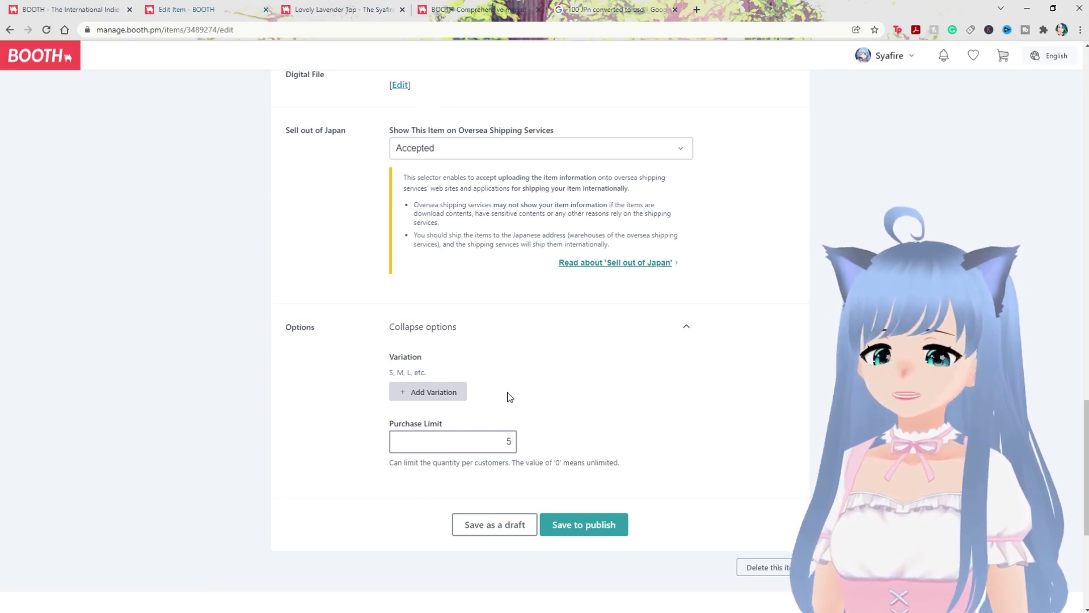
pyautogui.doubleClick(508, 441)
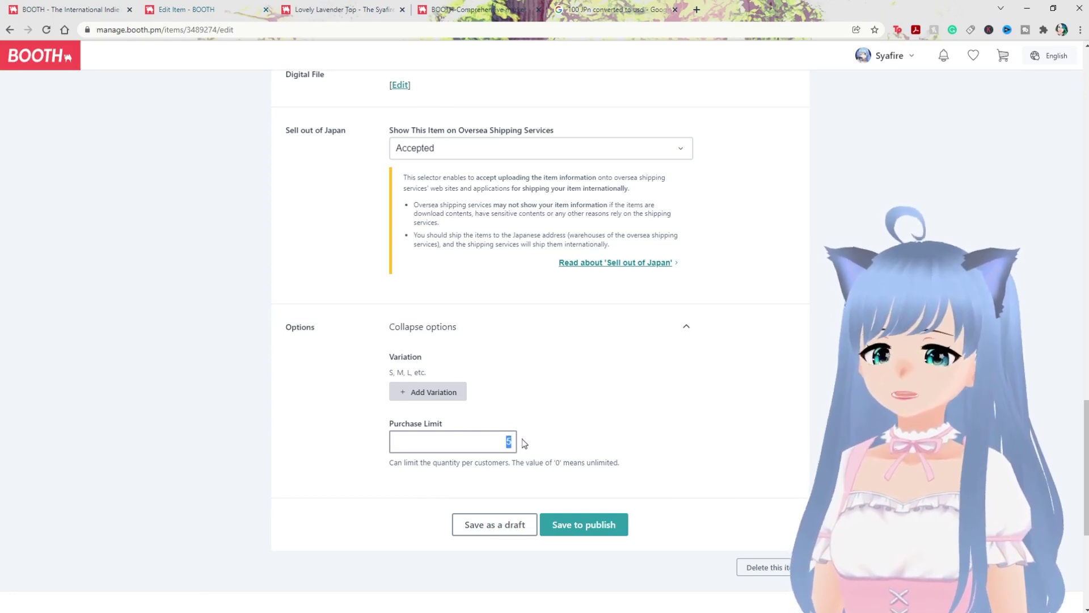
pyautogui.click(554, 385)
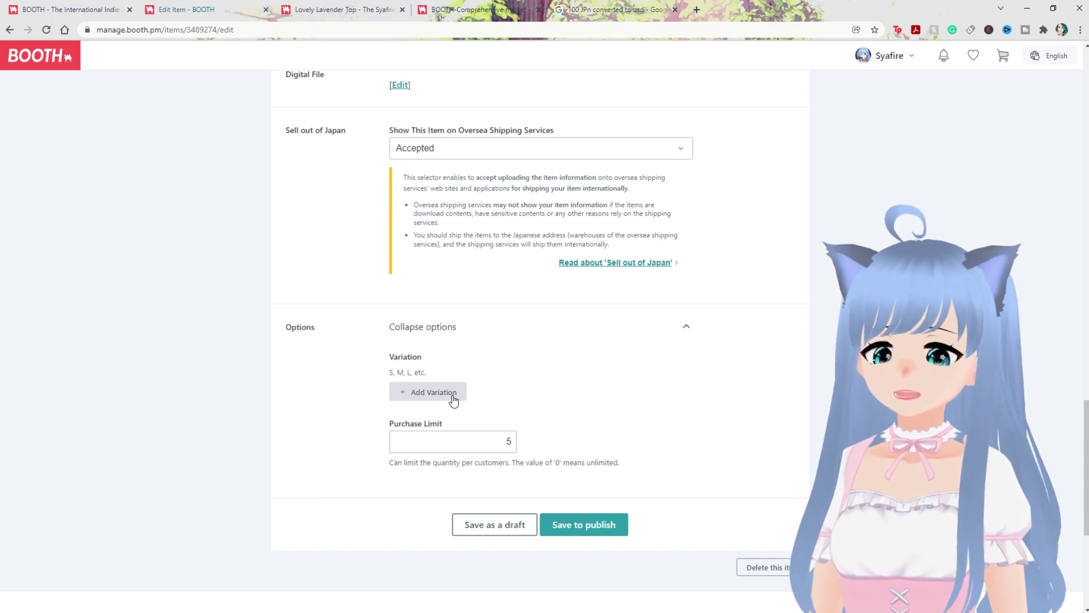
pyautogui.click(580, 525)
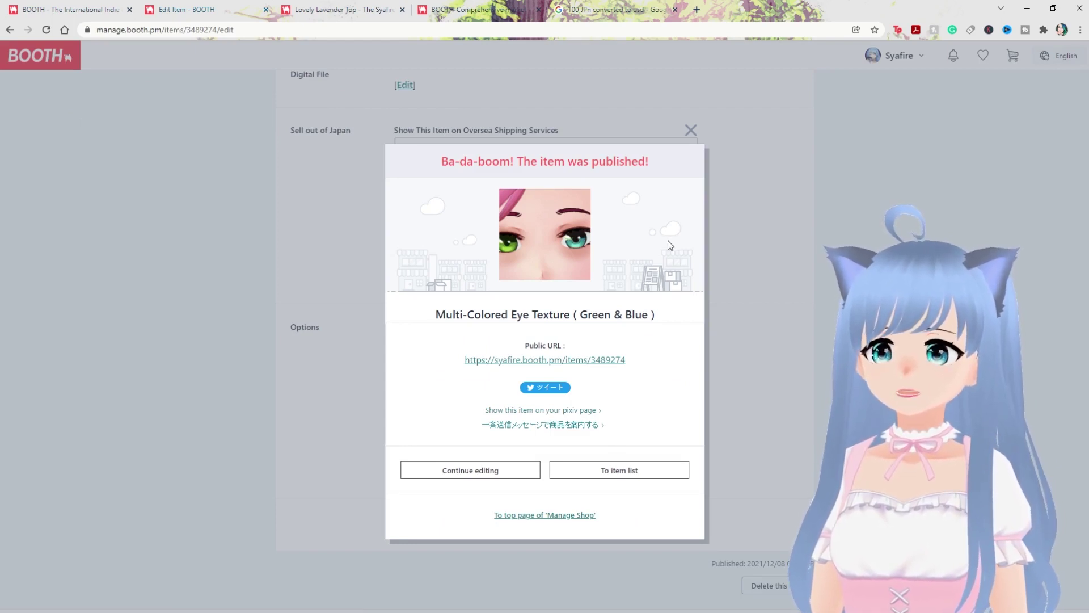
# - Go to Manage Shop, confirming Leave on the unsaved-page prompt
pyautogui.click(221, 84)
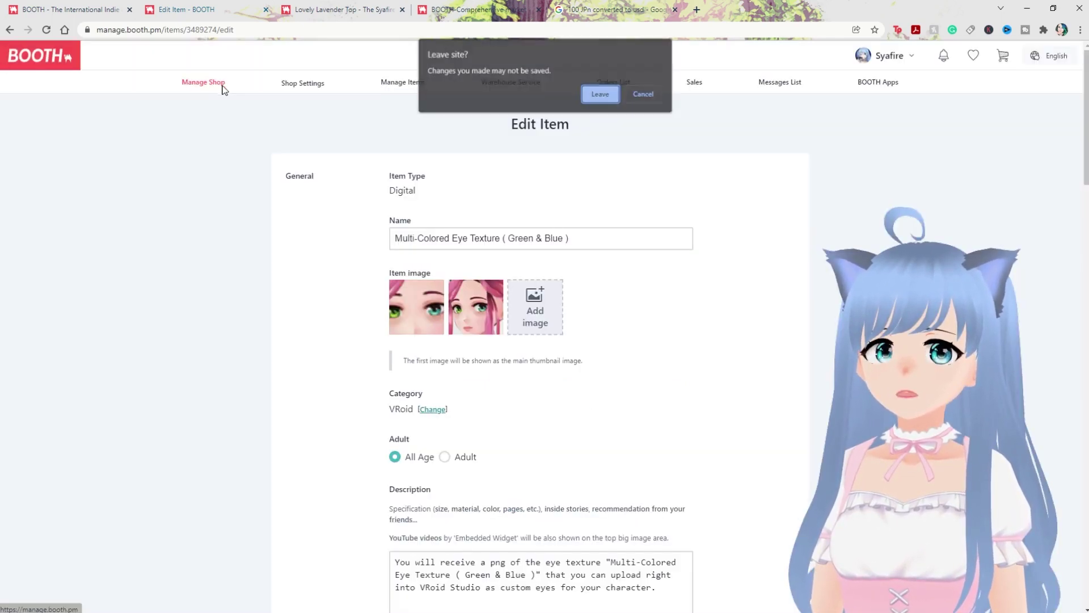
pyautogui.click(601, 94)
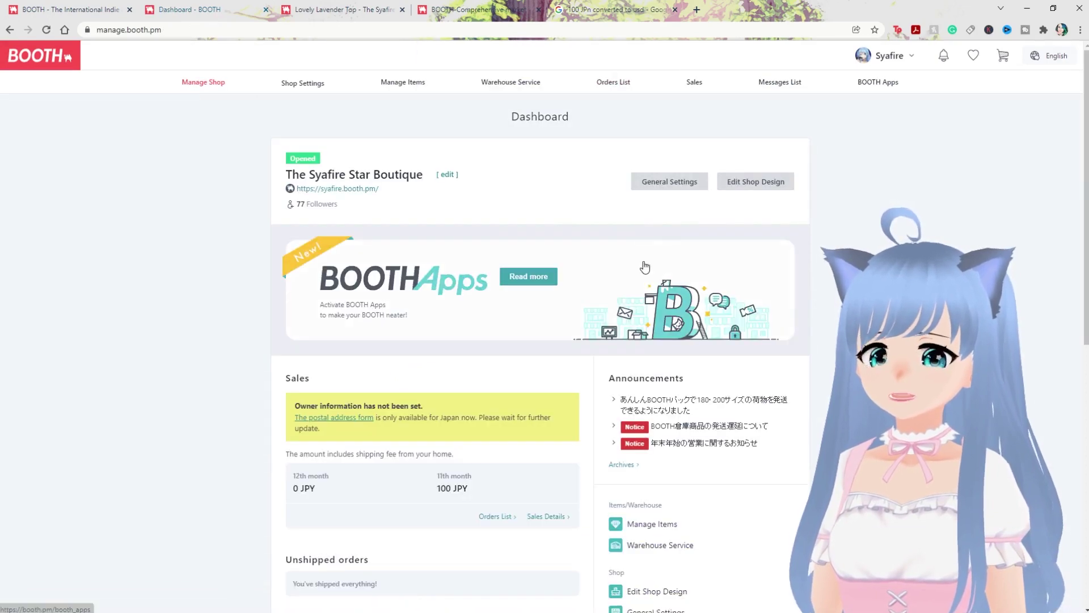
pyautogui.click(685, 188)
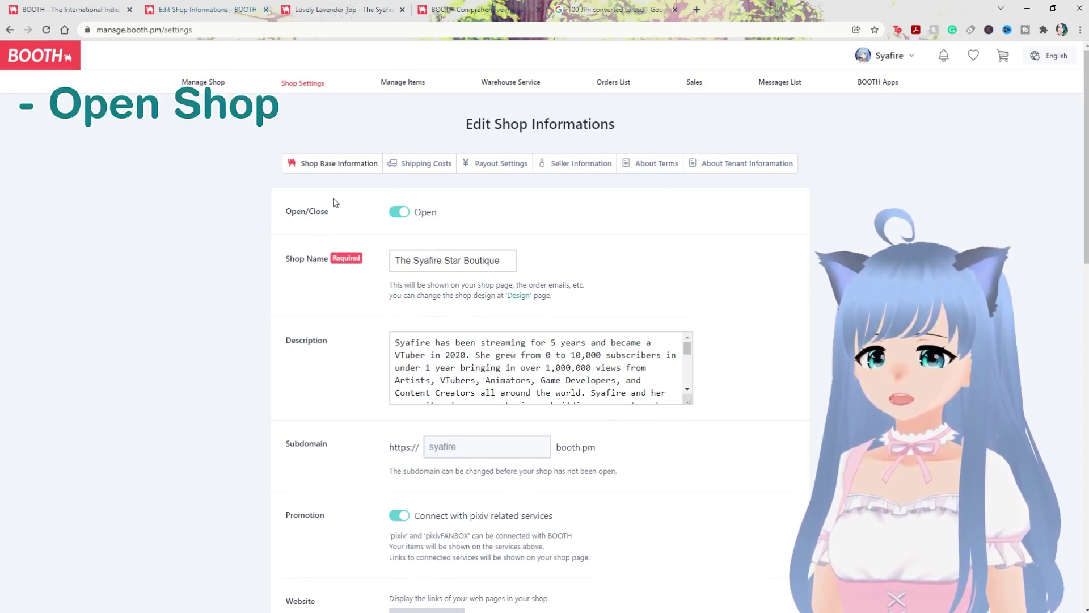
pyautogui.click(214, 83)
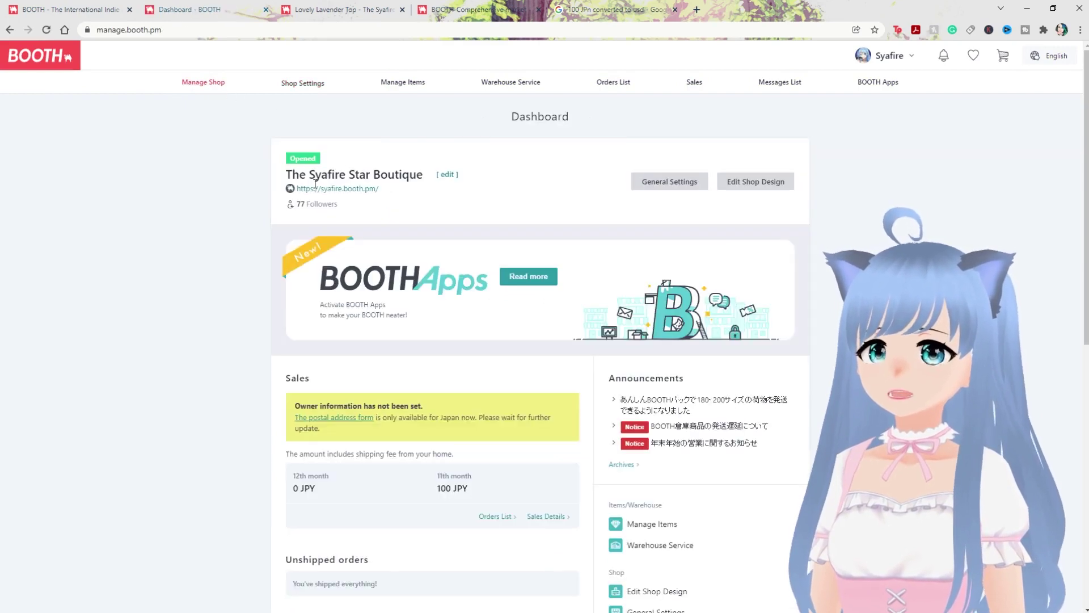
pyautogui.doubleClick(302, 158)
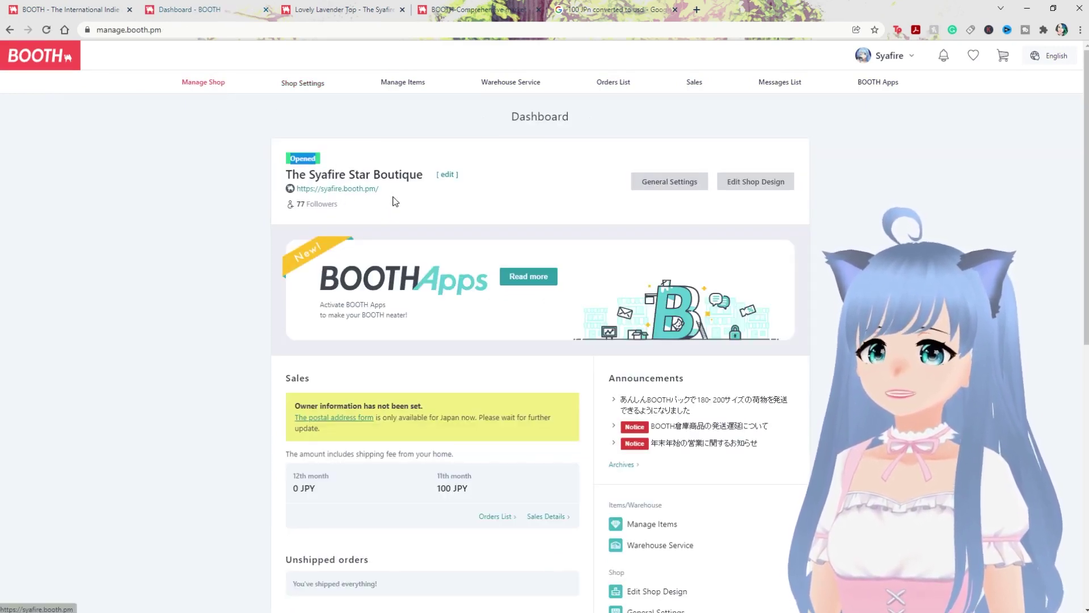
pyautogui.moveTo(296, 208); pyautogui.dragTo(339, 206)
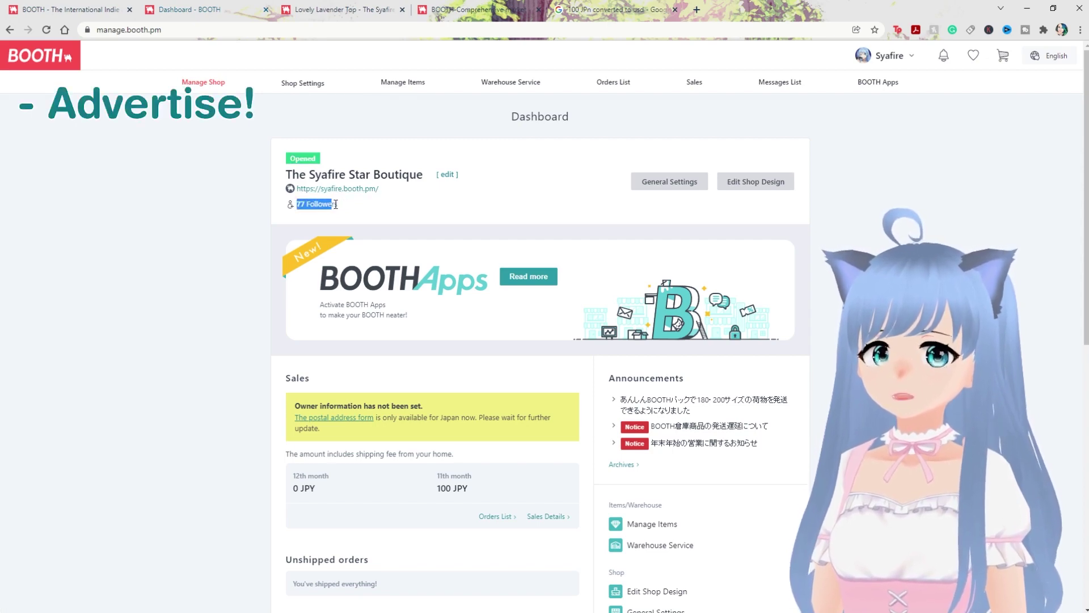
pyautogui.click(457, 196)
pyautogui.scroll(-1, 485, 231)
pyautogui.scroll(-3, 485, 232)
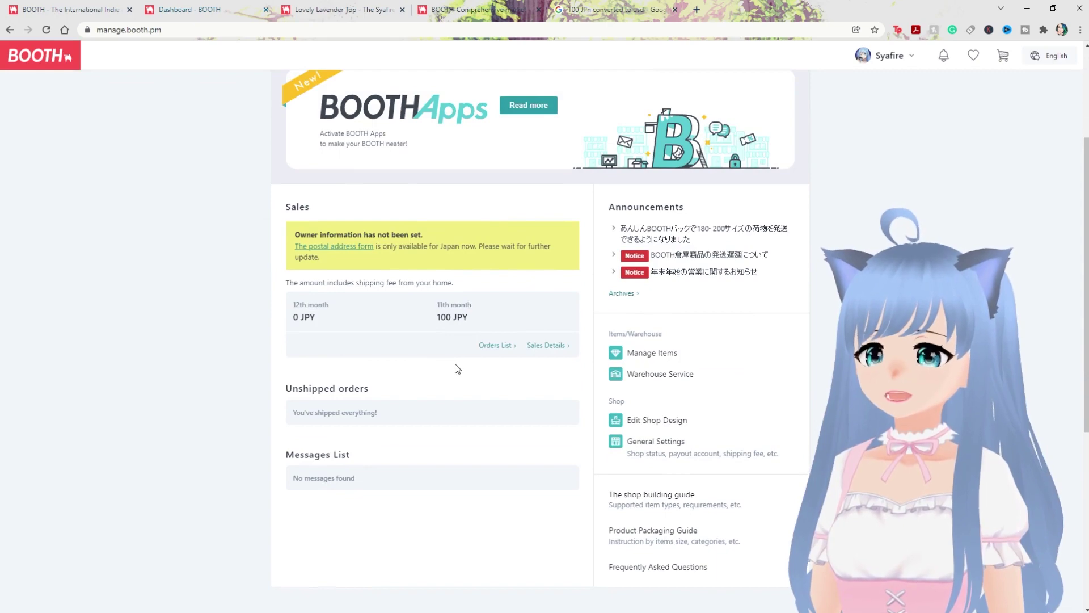
pyautogui.scroll(3, 457, 368)
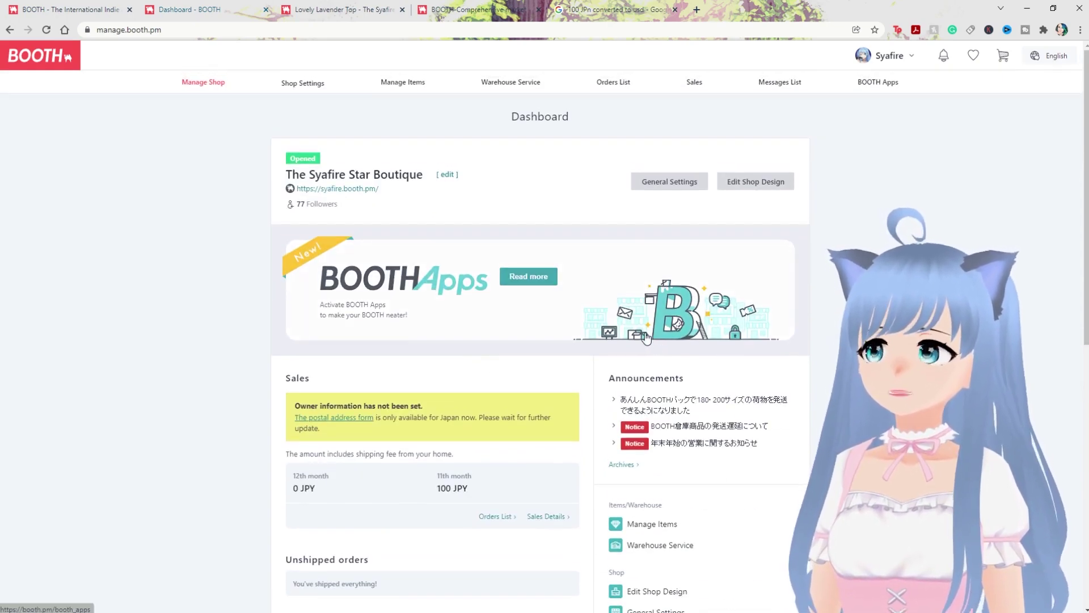